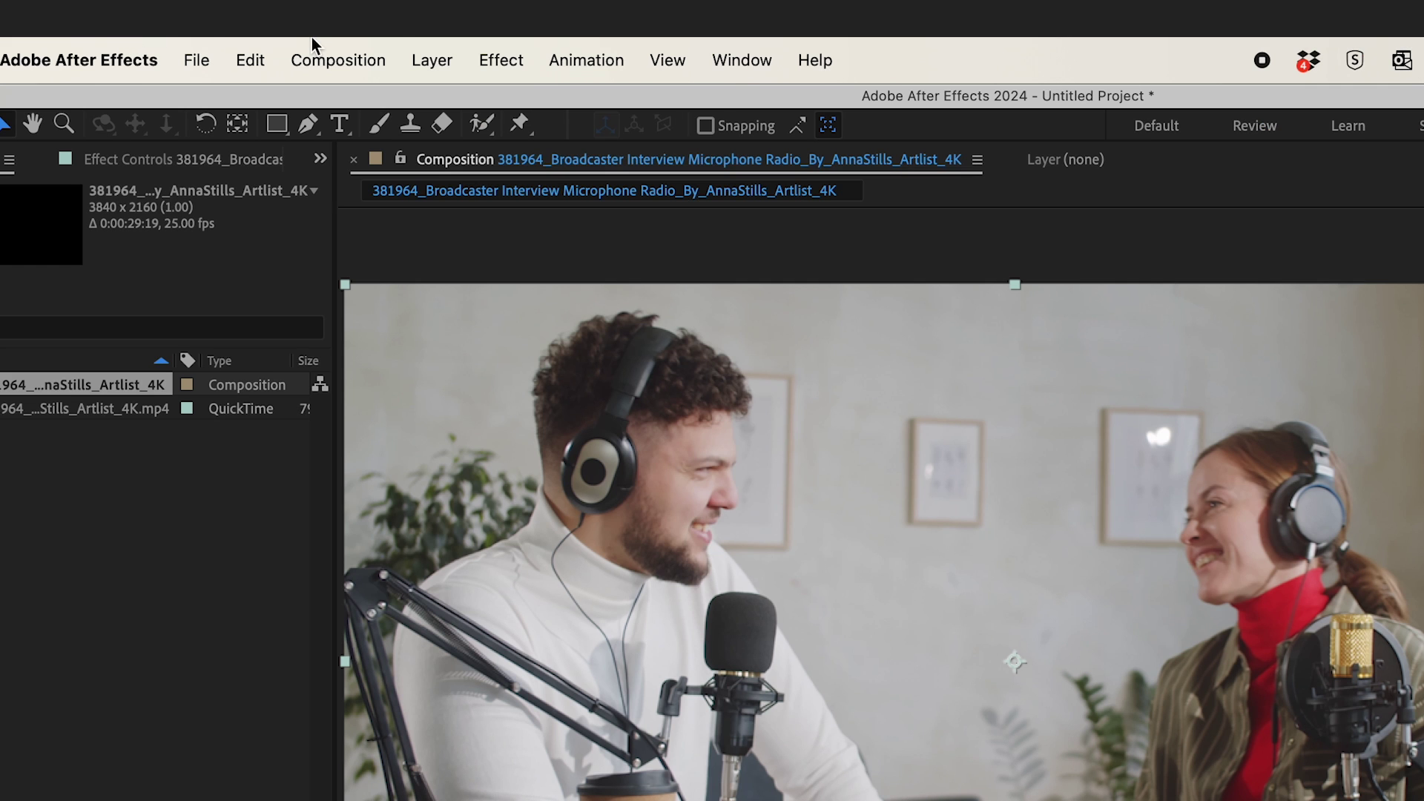
Step: Save the current podcast frame as screengrab.psd with Photoshop Layers, and open it in Photoshop
left_click(311, 41)
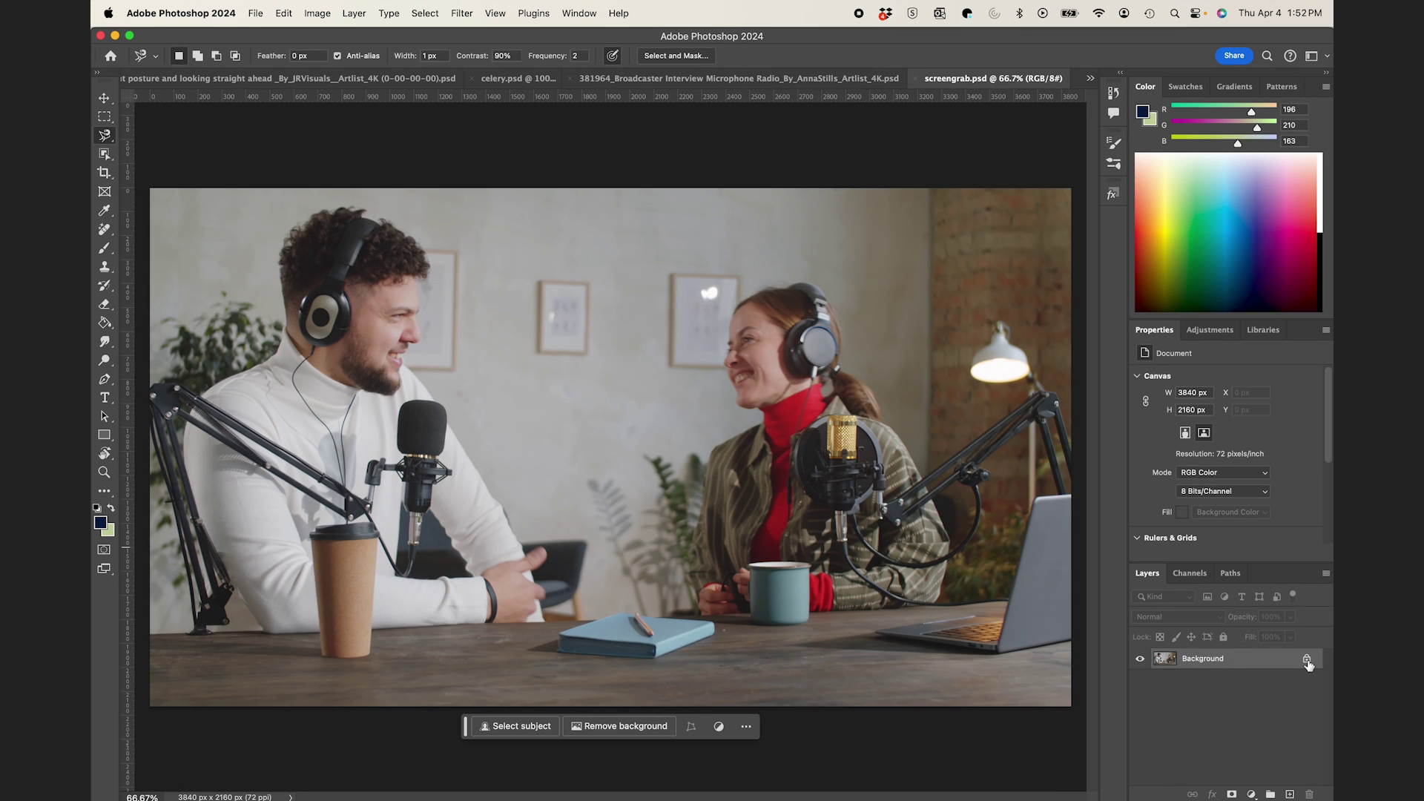
left_click(1307, 661)
Step: Check the image size, scale the screen grab to 50%, and centre it on the canvas
left_click(318, 13)
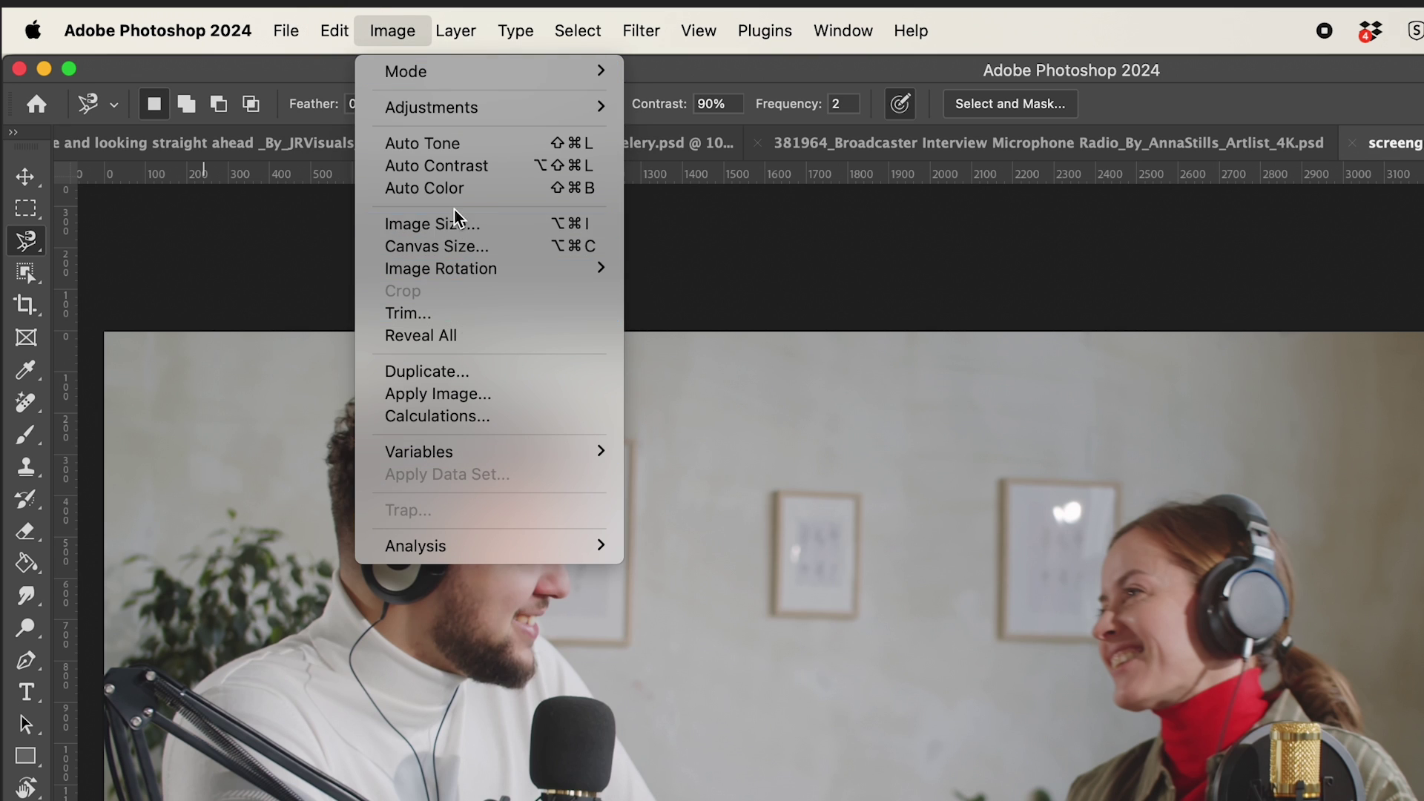
left_click(451, 225)
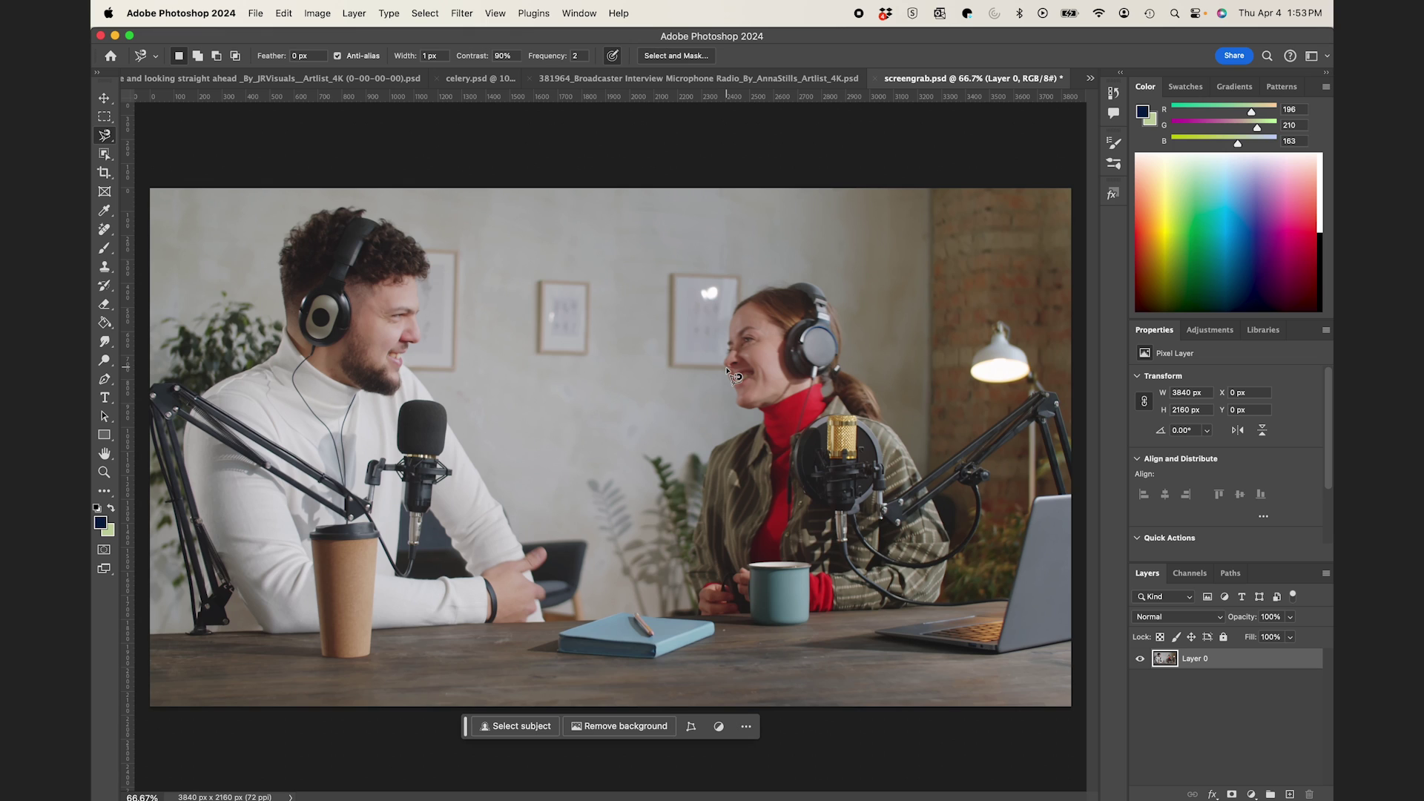
key("ctrl+t")
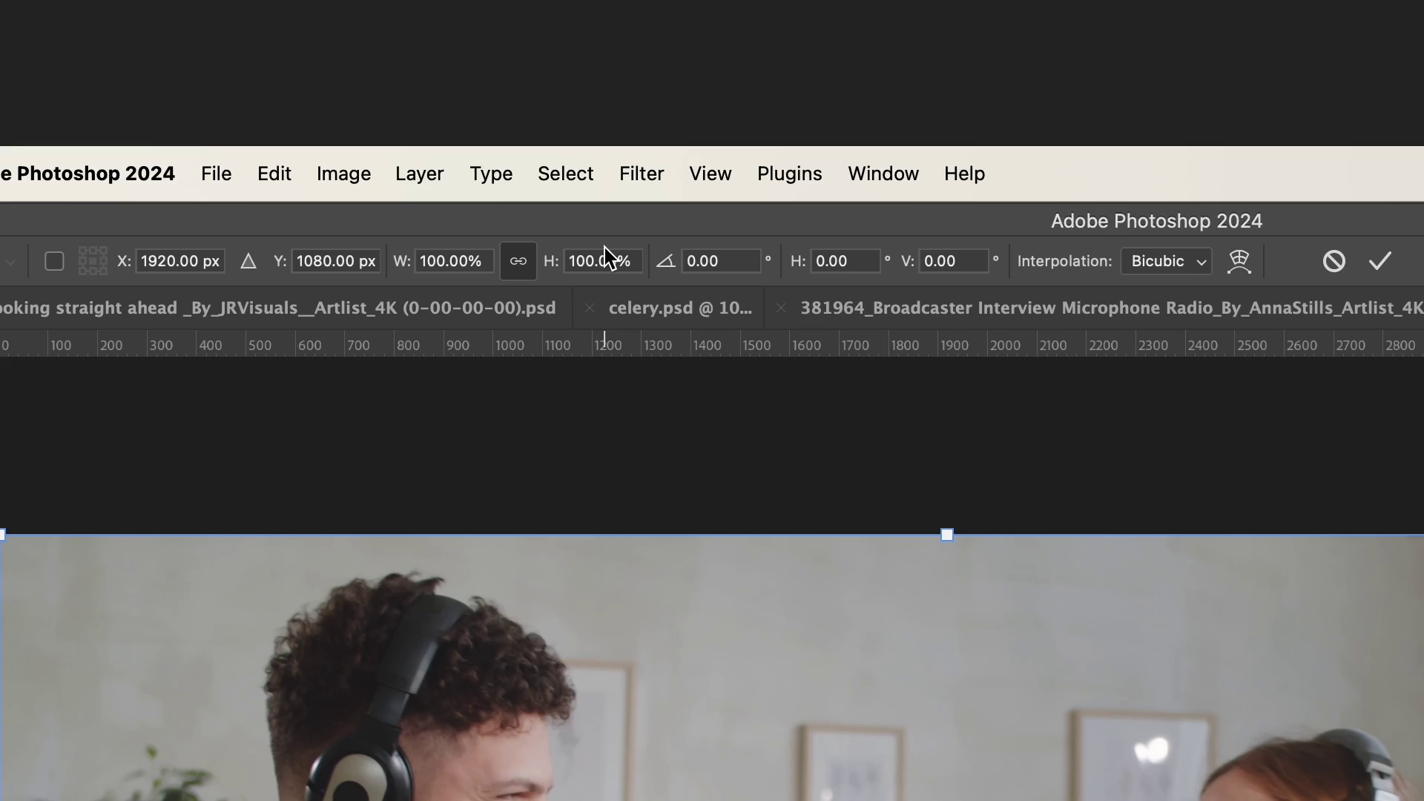
left_click(607, 263)
type("50")
key("Return")
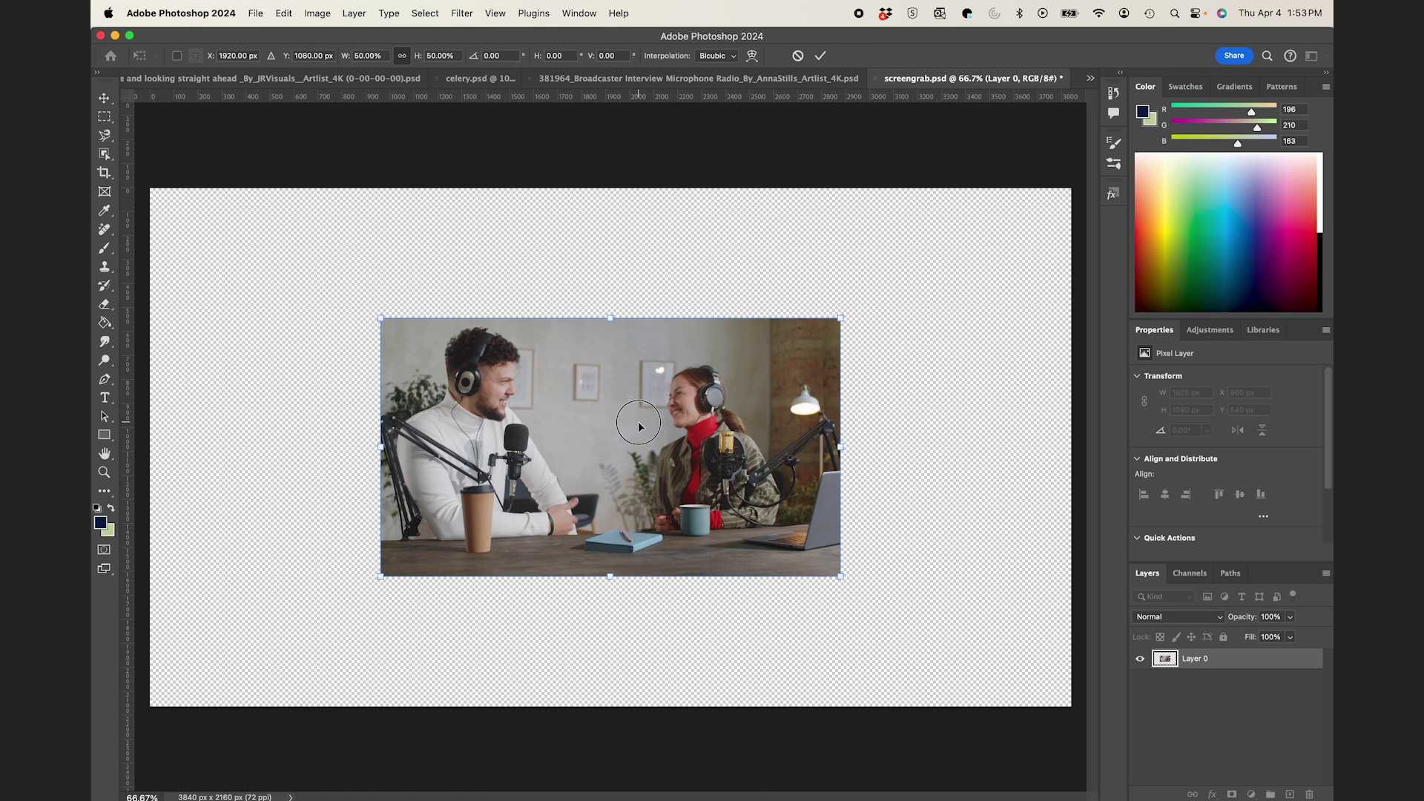
left_click_drag(640, 418, 689, 394)
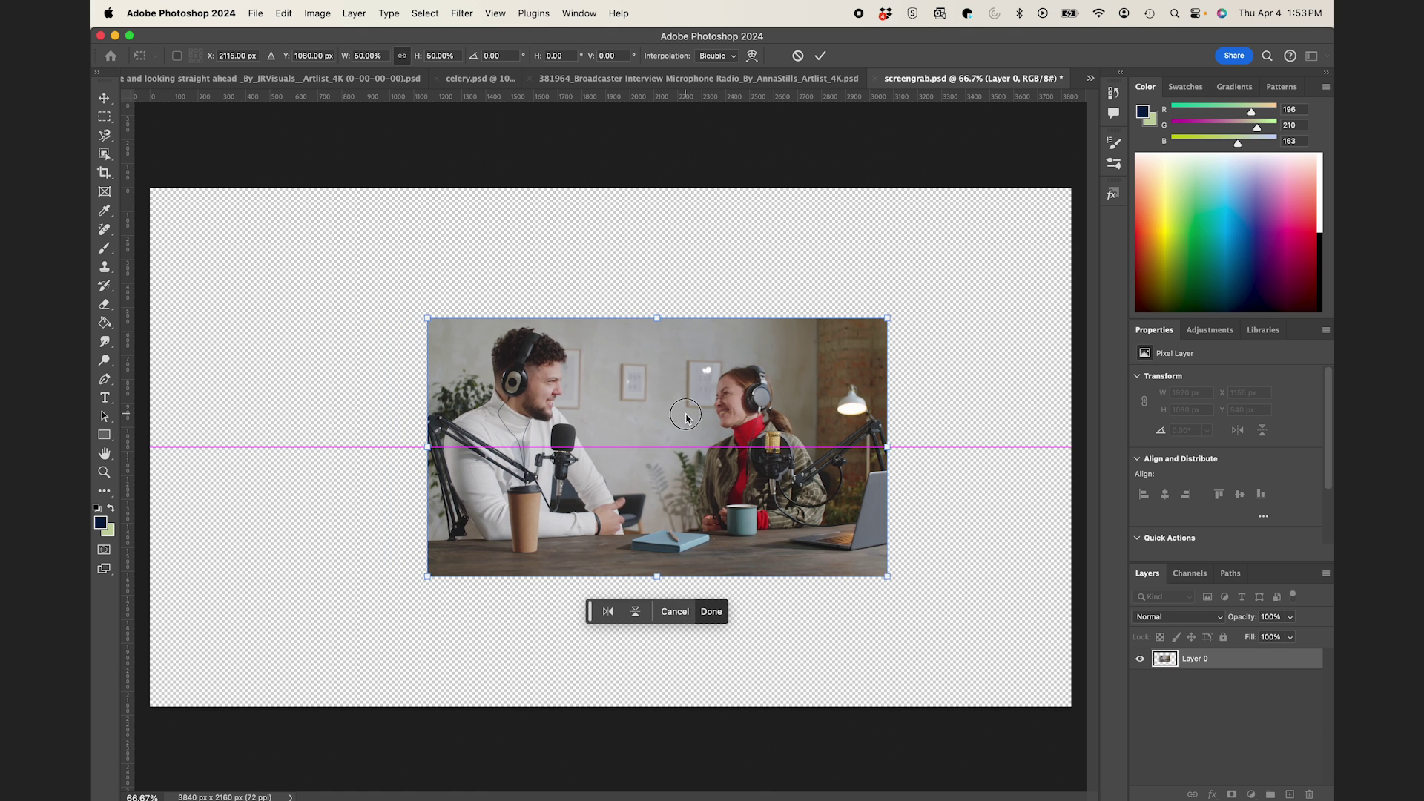
Step: Invert the selection and generative-fill 'podcaster studio with natural light, exposed brick', picking another variation
left_click_drag(687, 394, 692, 390)
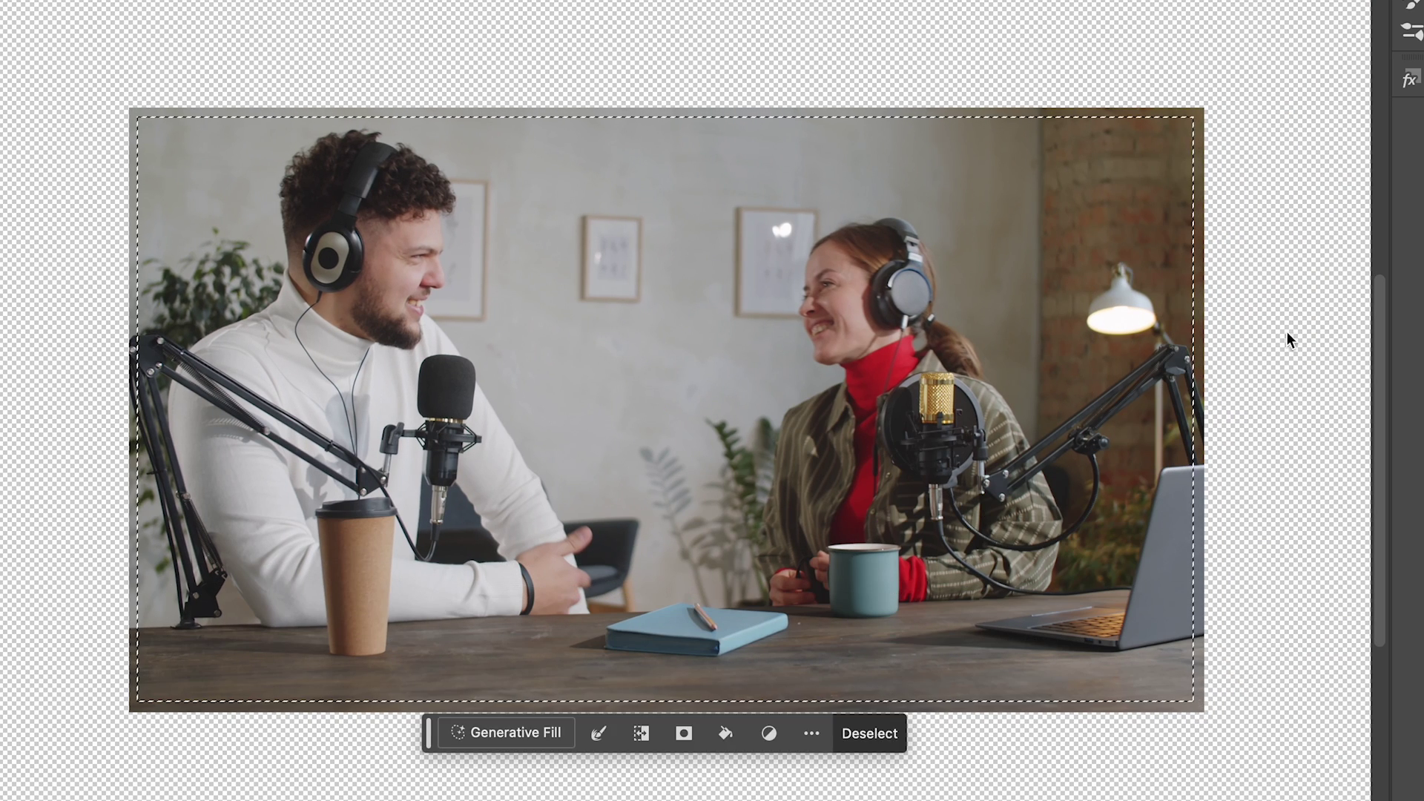
left_click(640, 505)
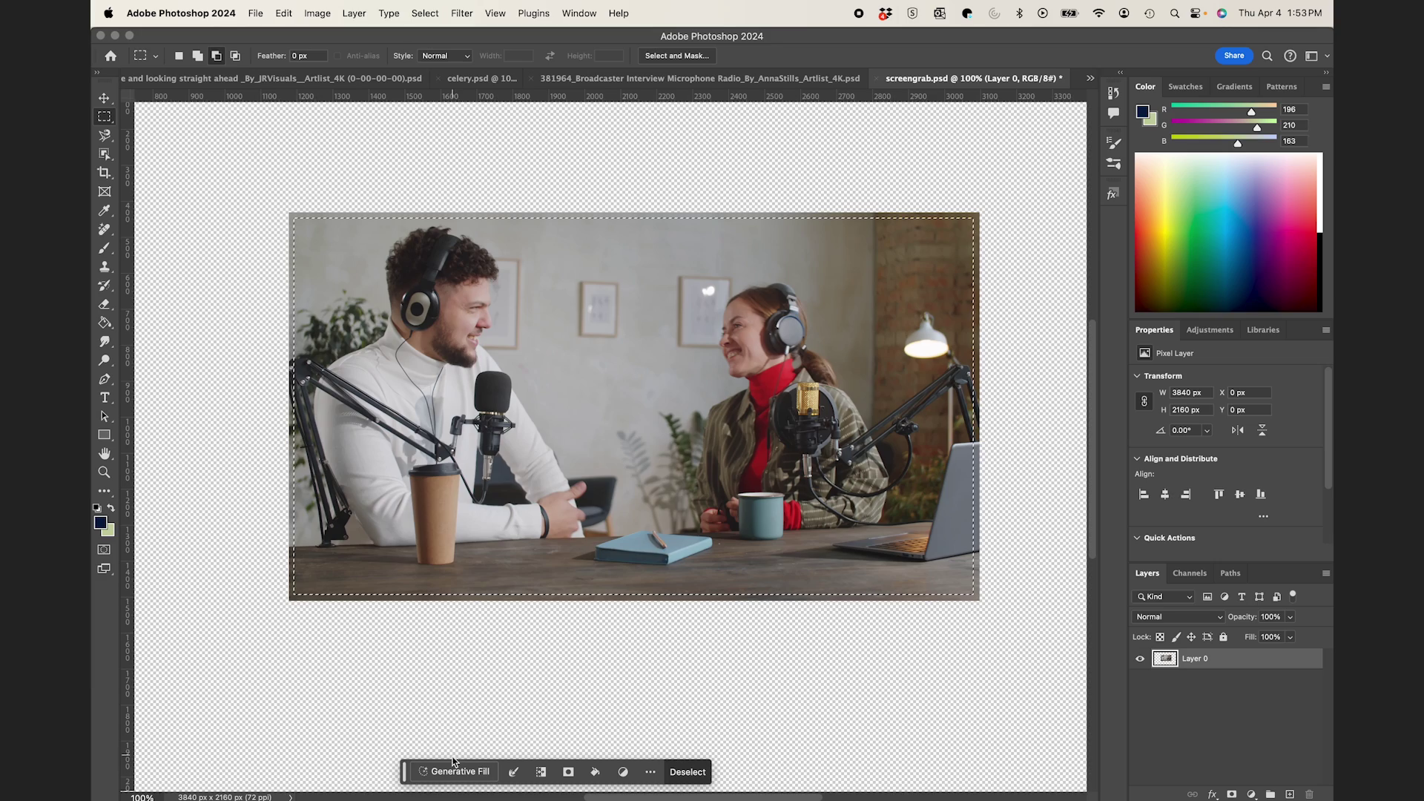
left_click(453, 764)
type("podca")
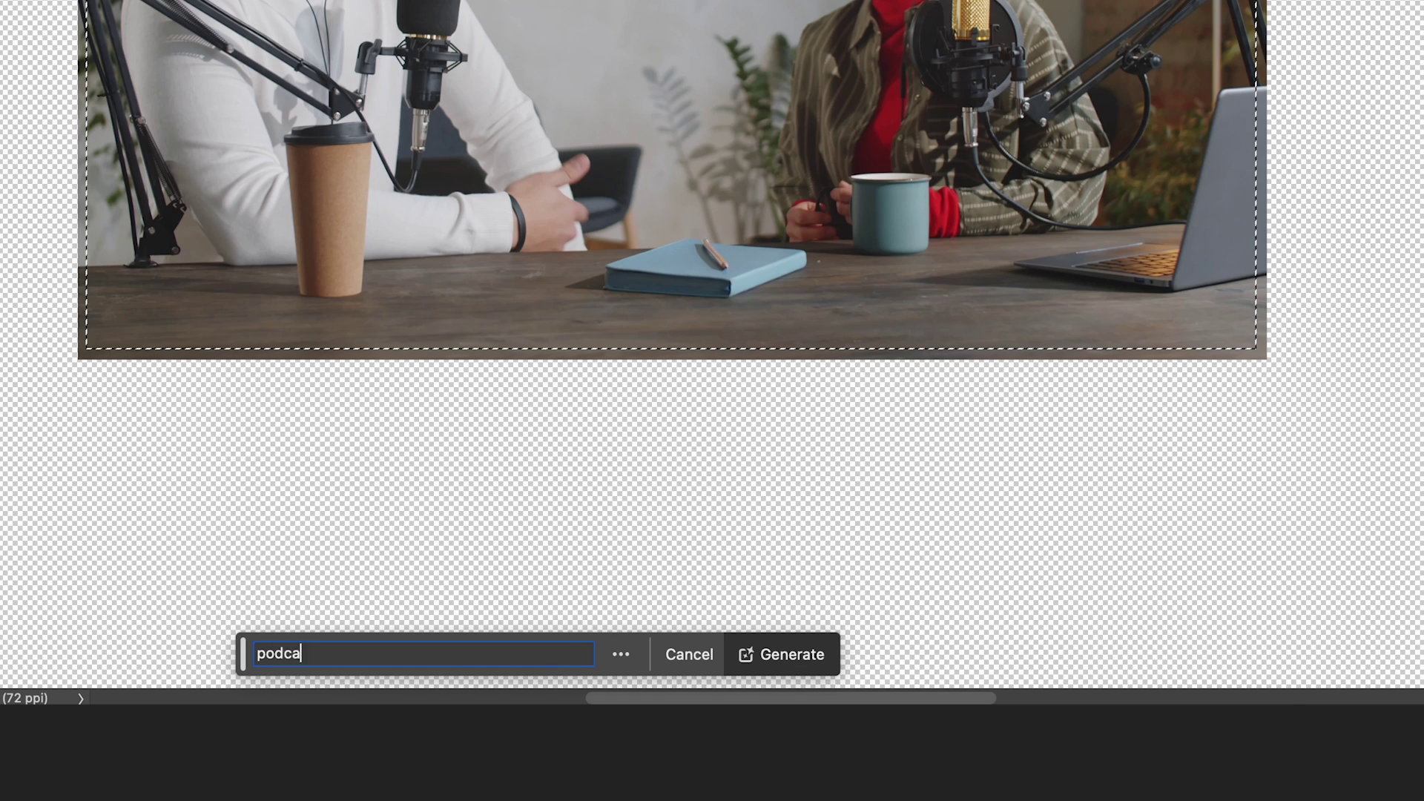
type("ster studio with natural light, exposed brick")
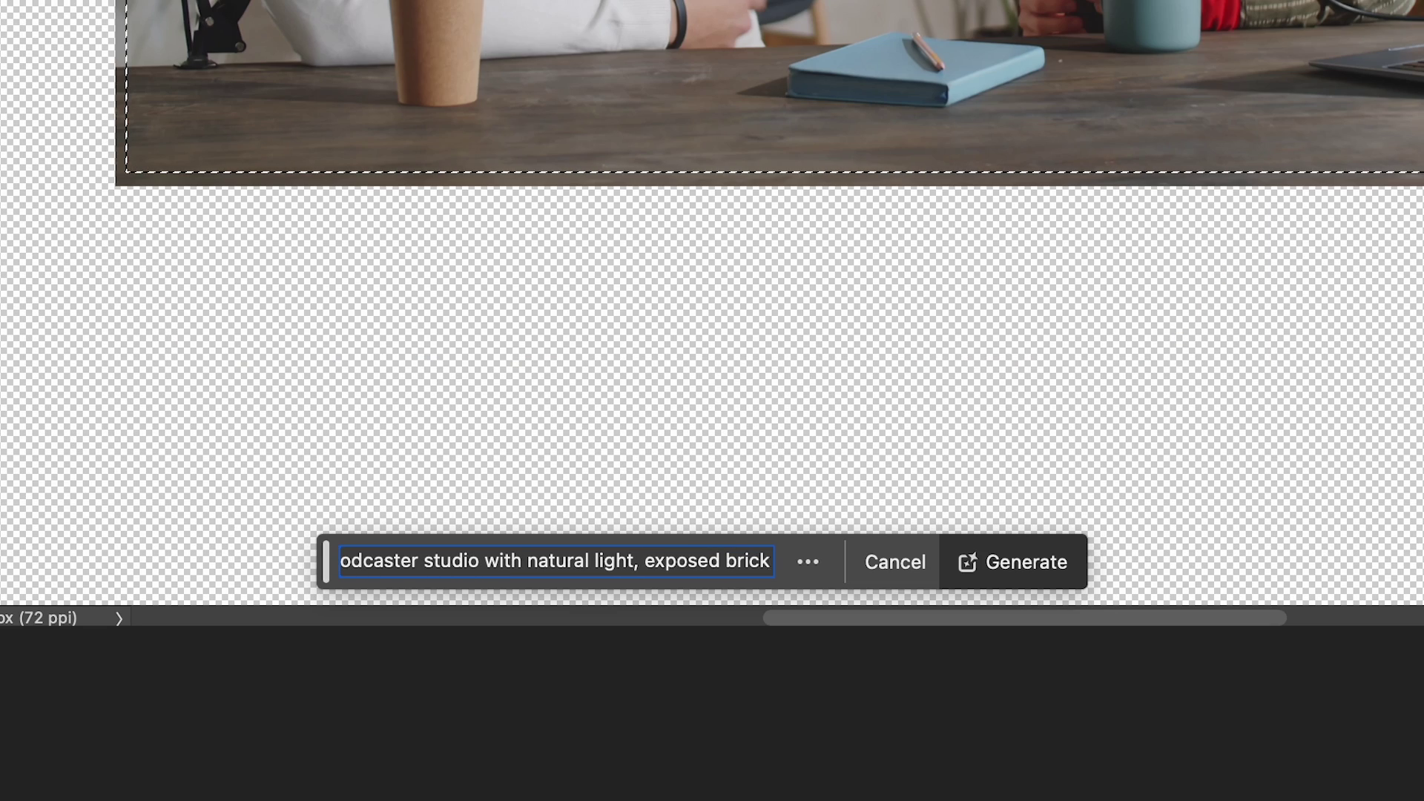
key("Return")
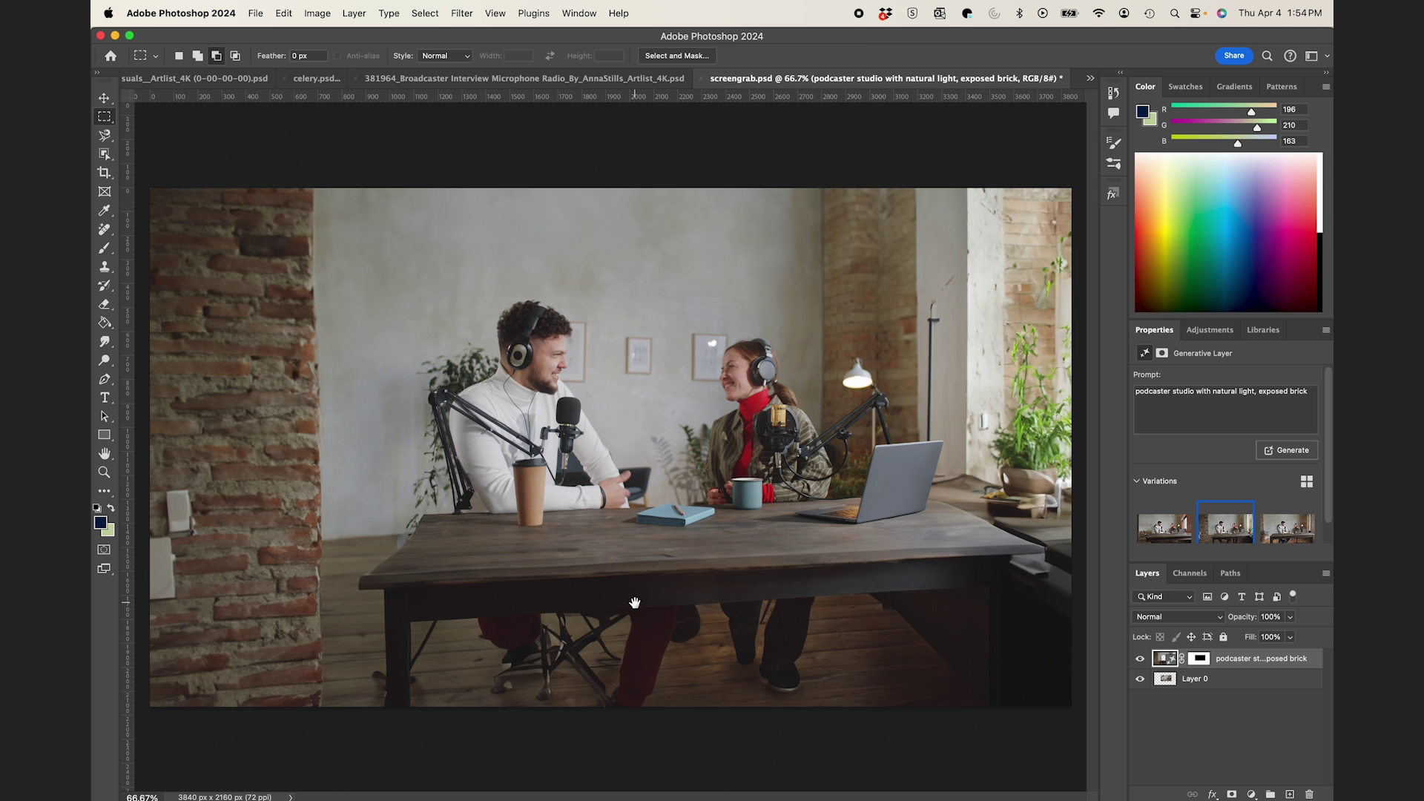
left_click(631, 727)
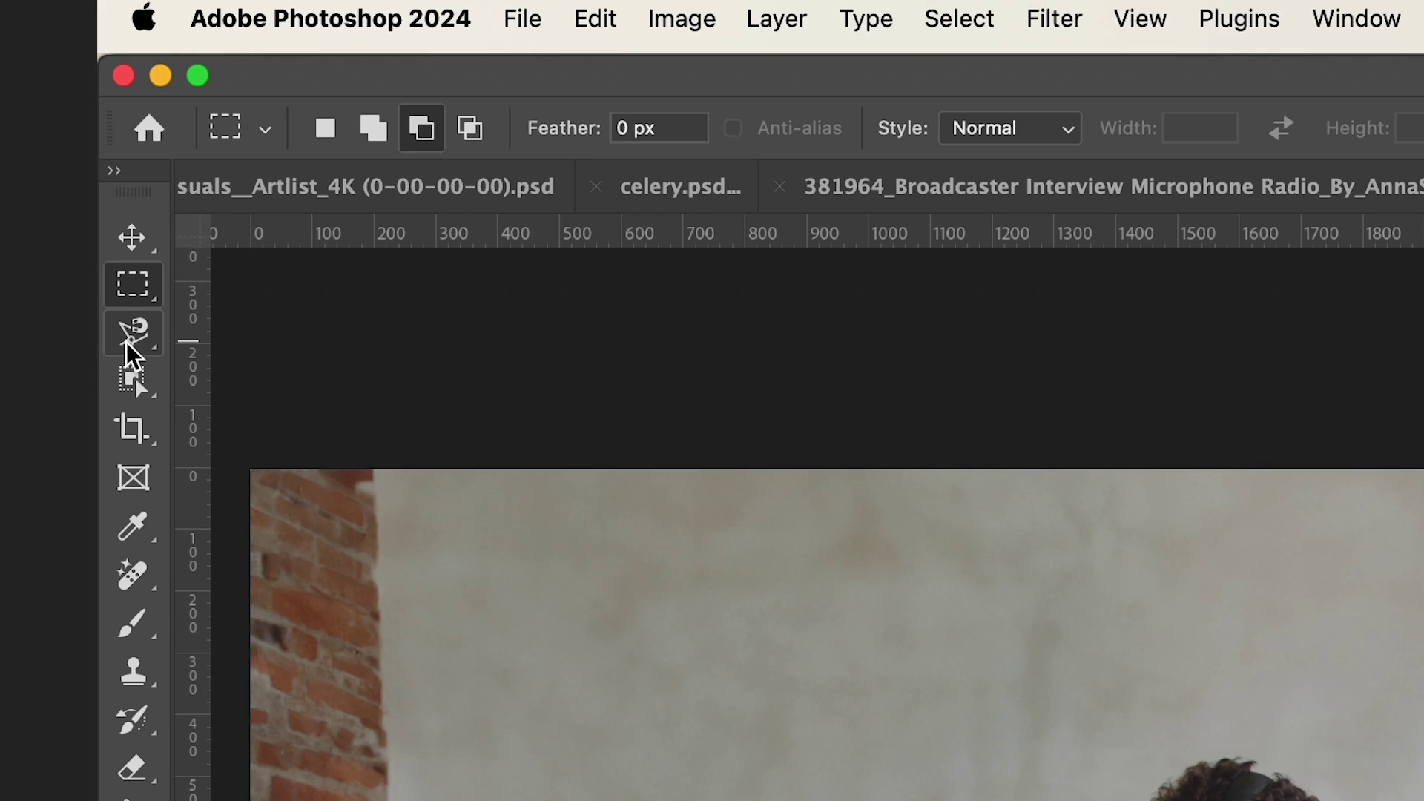
left_click(104, 137)
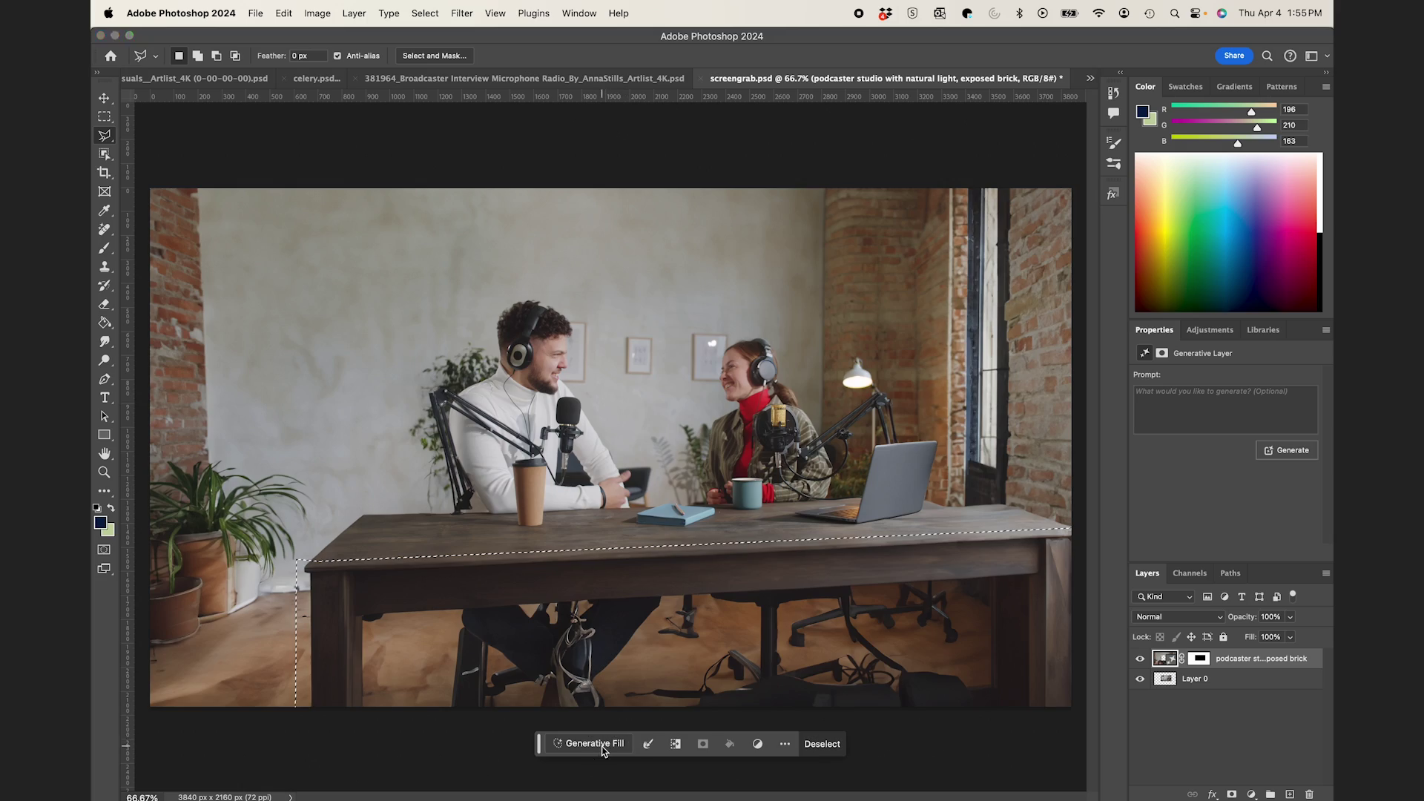
Step: Generative-fill the selected table area with no prompt, keep variation 2, and fit the view
left_click(603, 743)
left_click(830, 745)
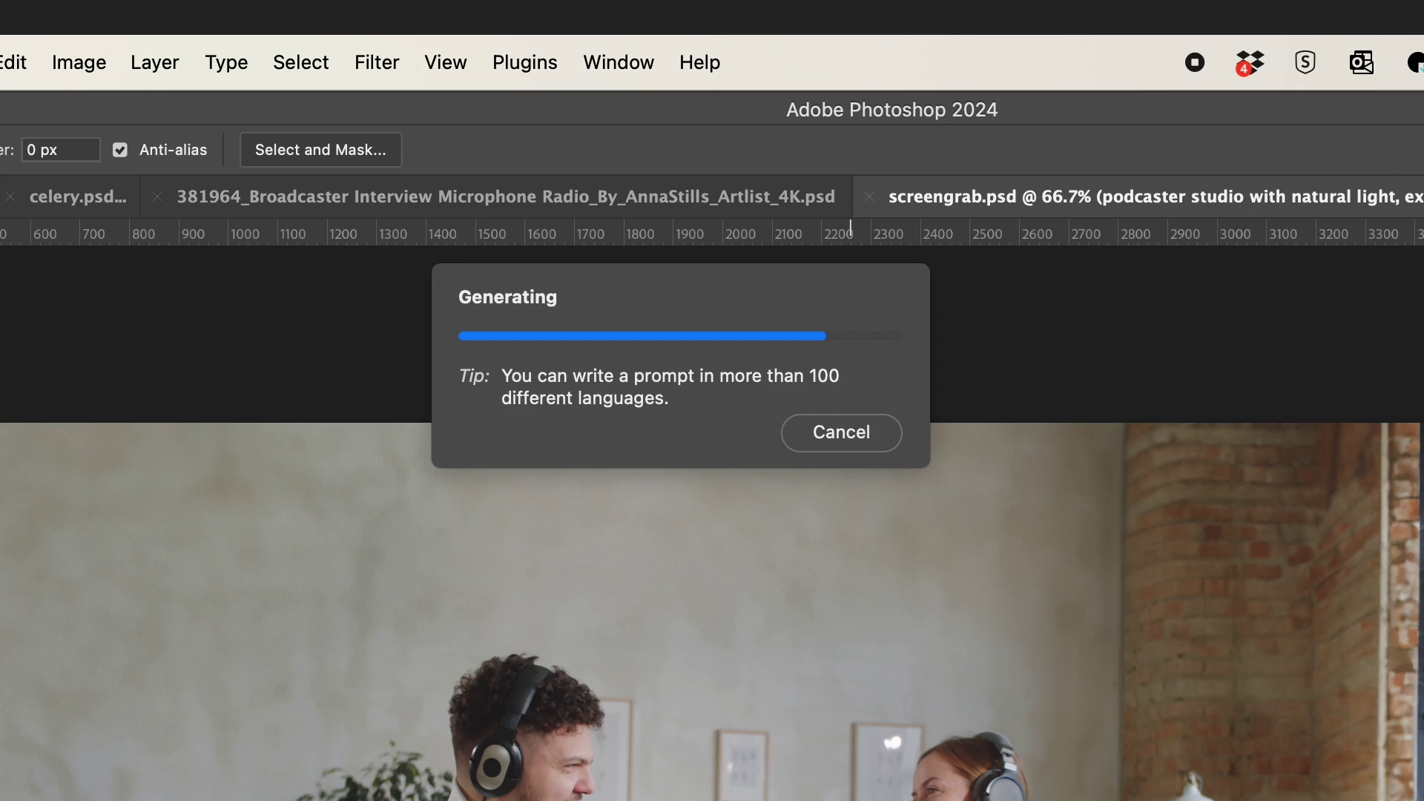
left_click(710, 728)
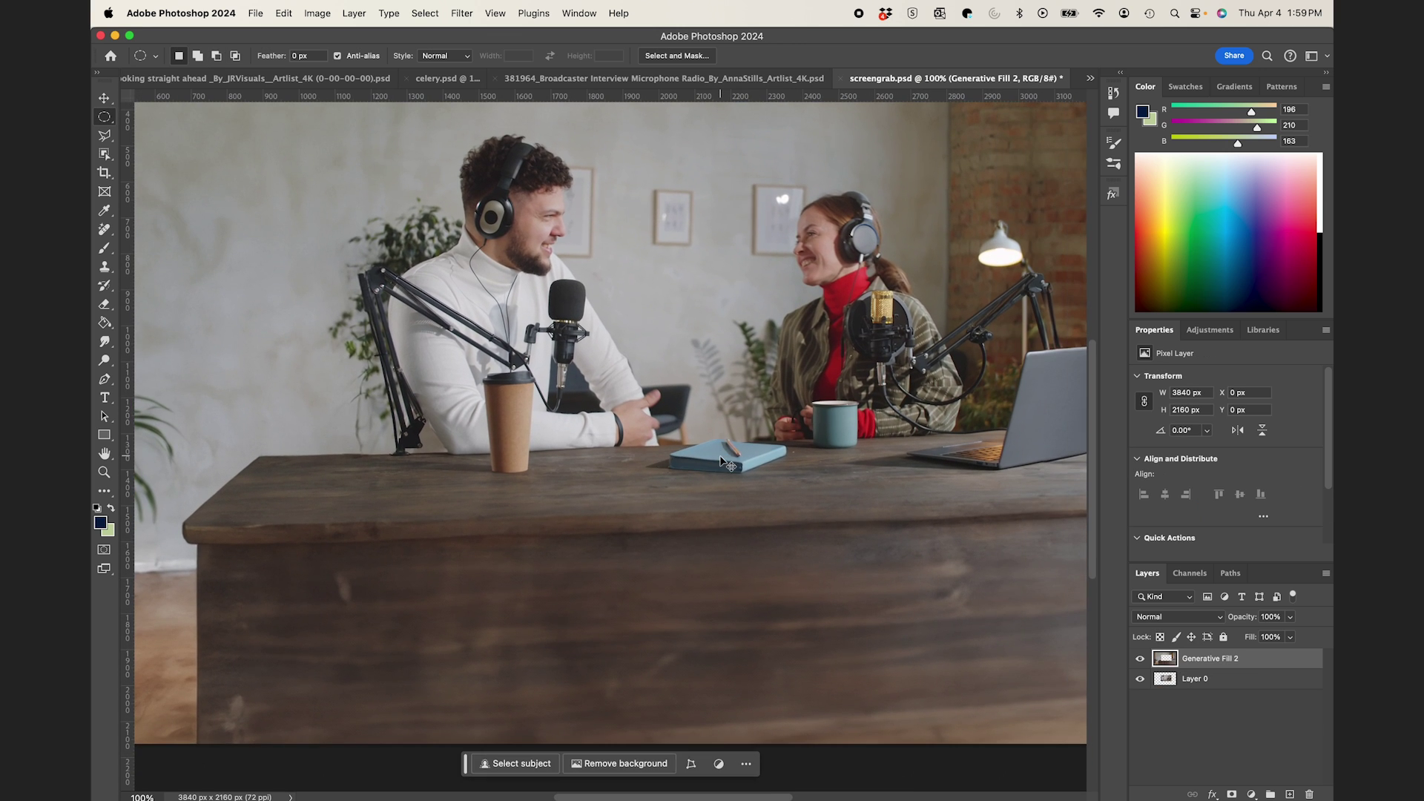
key("super+minus")
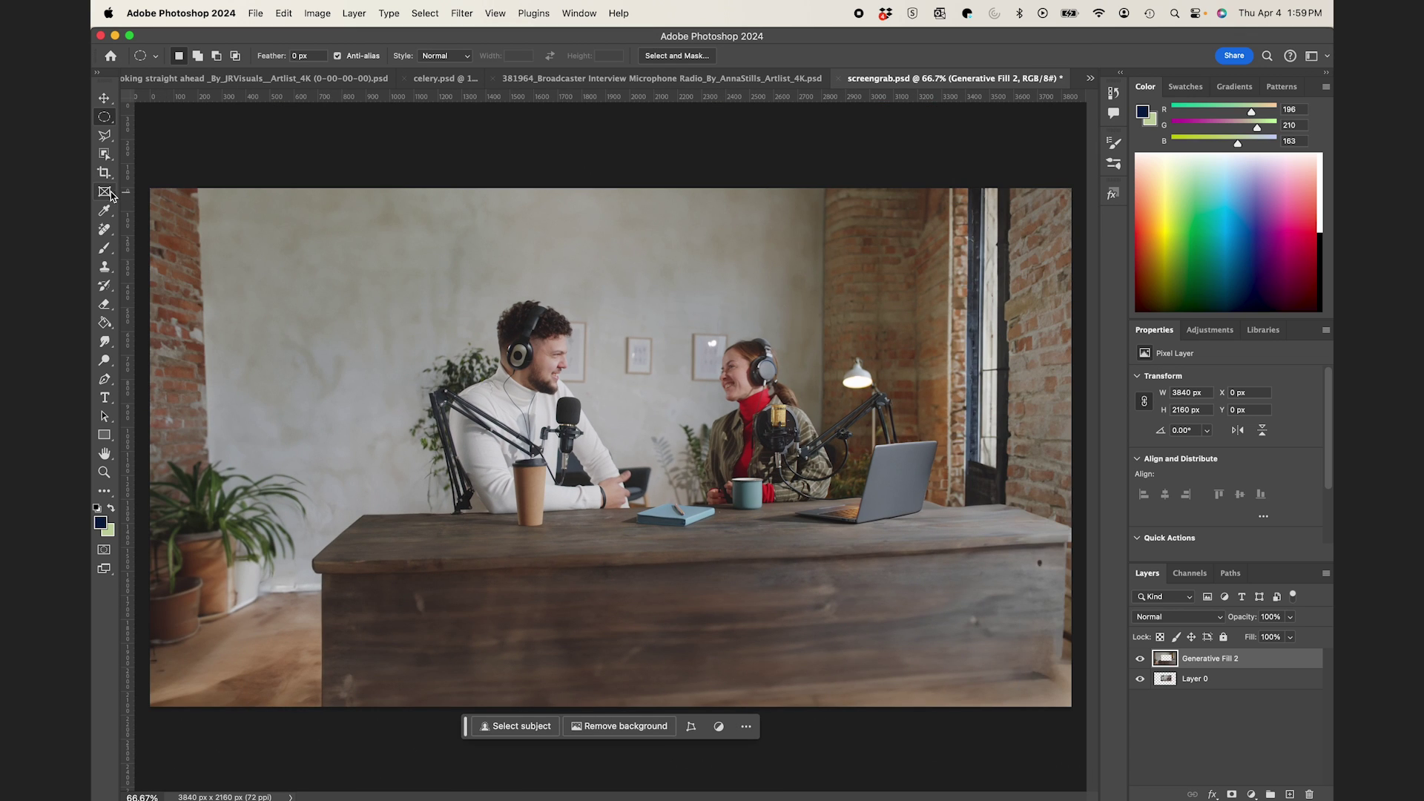
Step: Paint out three dark spots and marks on the wooden desk front with the Remove Tool
right_click(105, 225)
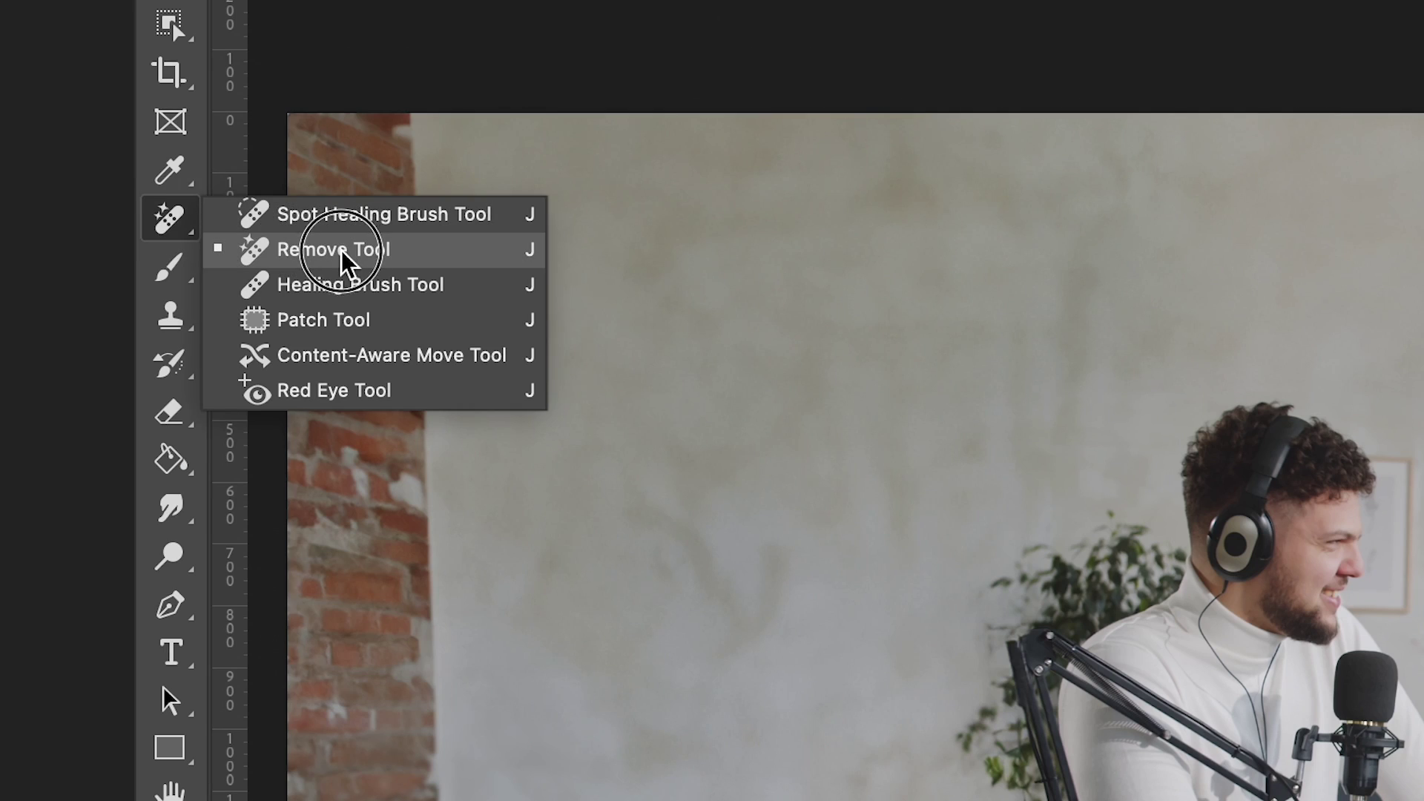
left_click(340, 252)
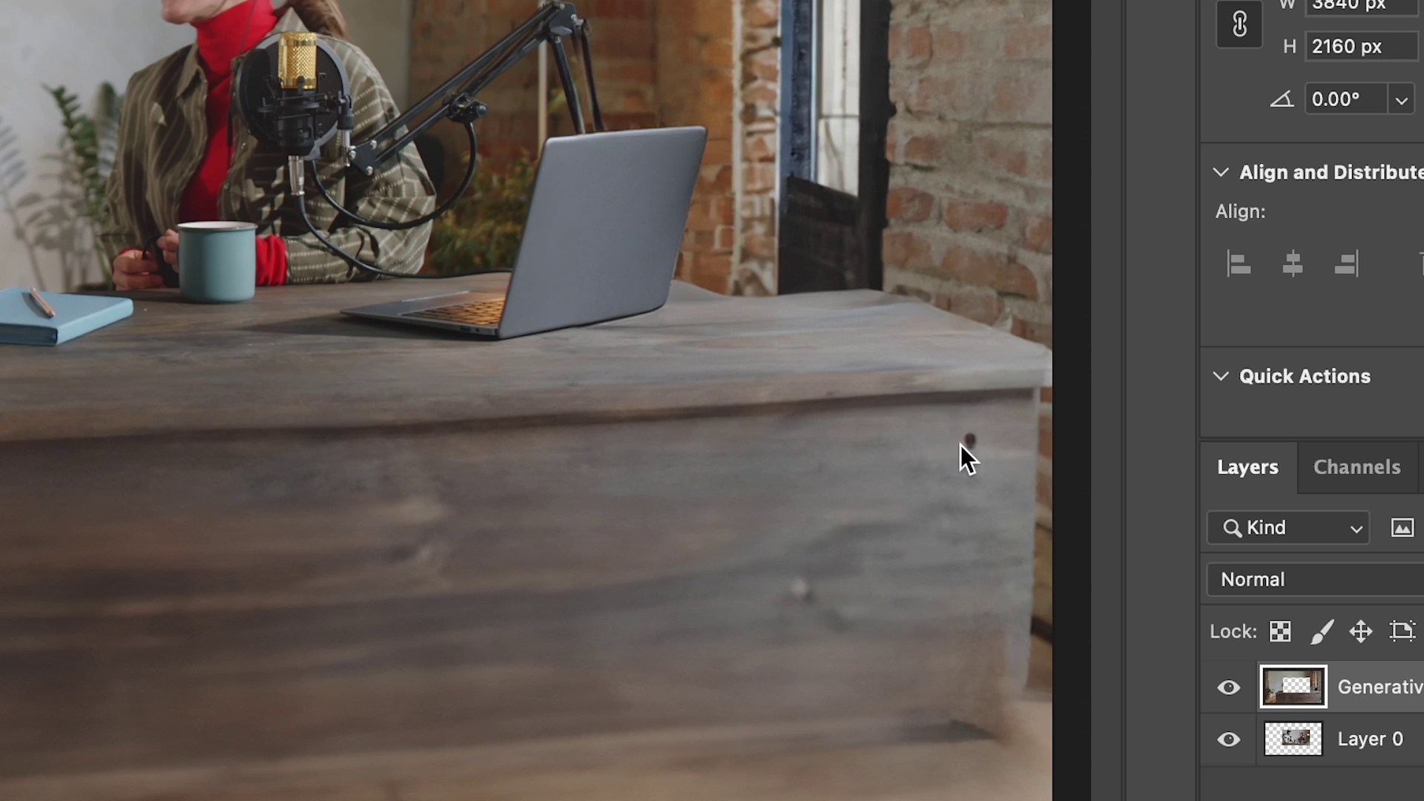
left_click_drag(974, 436, 976, 448)
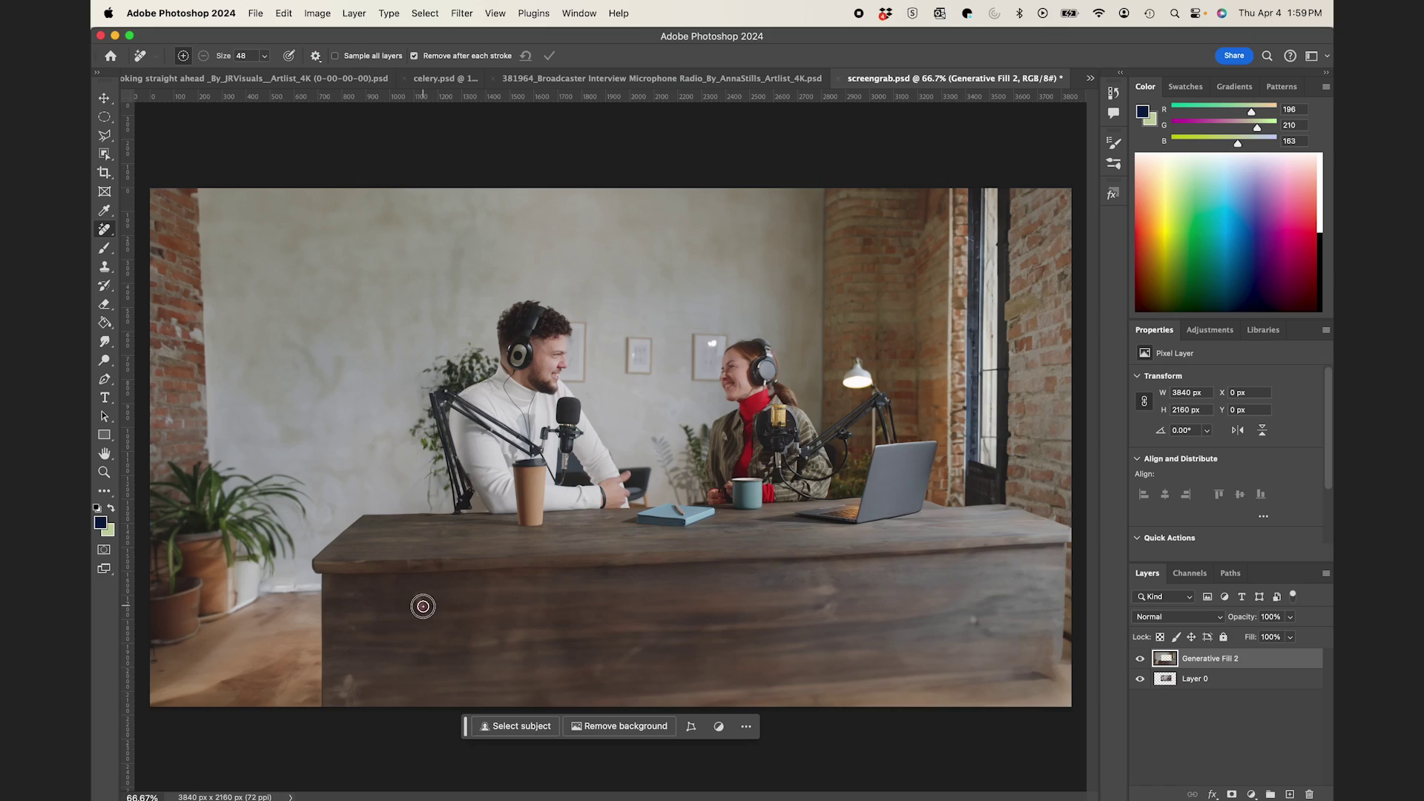
left_click_drag(423, 603, 417, 595)
left_click_drag(346, 691, 367, 679)
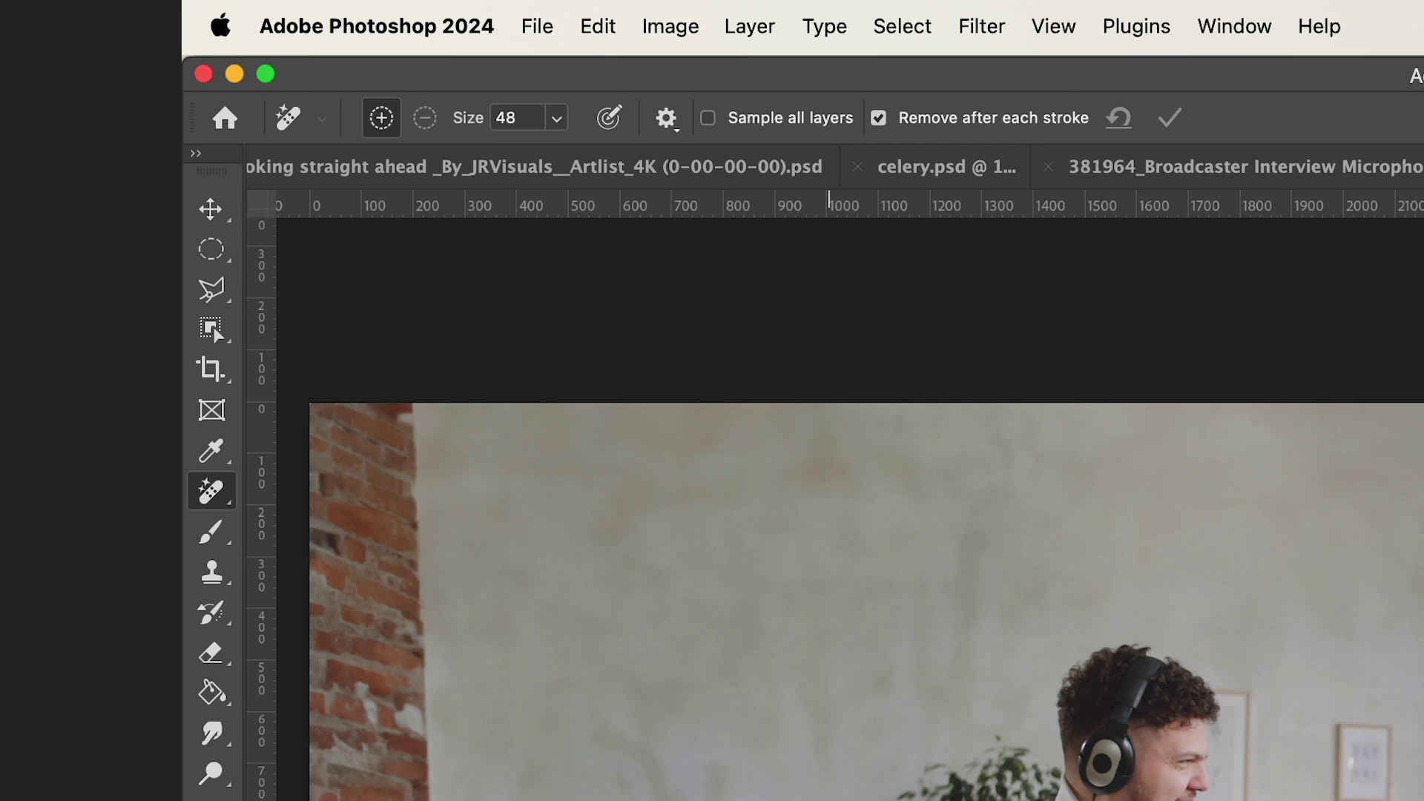
left_click_drag(212, 250, 289, 261)
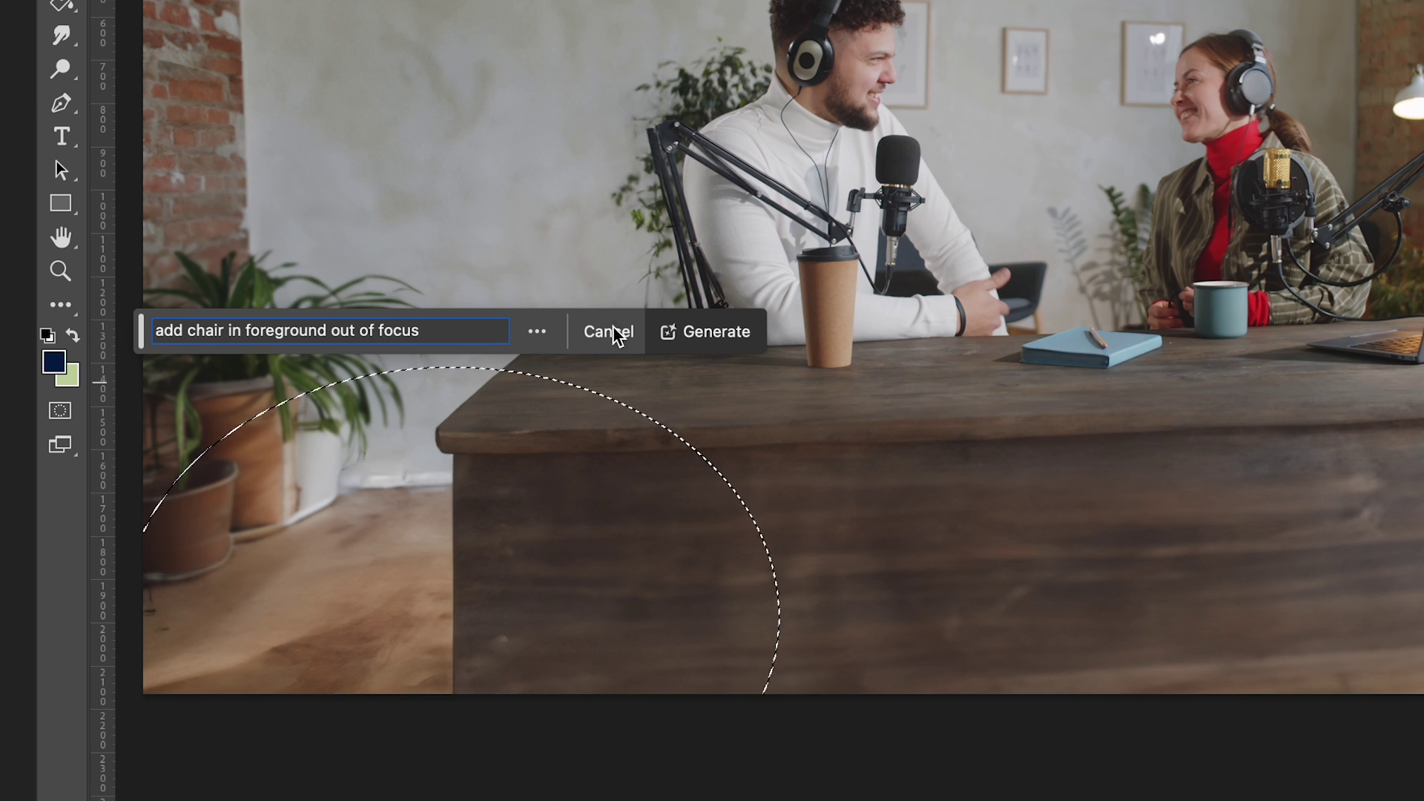
Step: Generate 'add chair in foreground out of focus' in the lower-left ellipse and choose variation 3
left_click(718, 331)
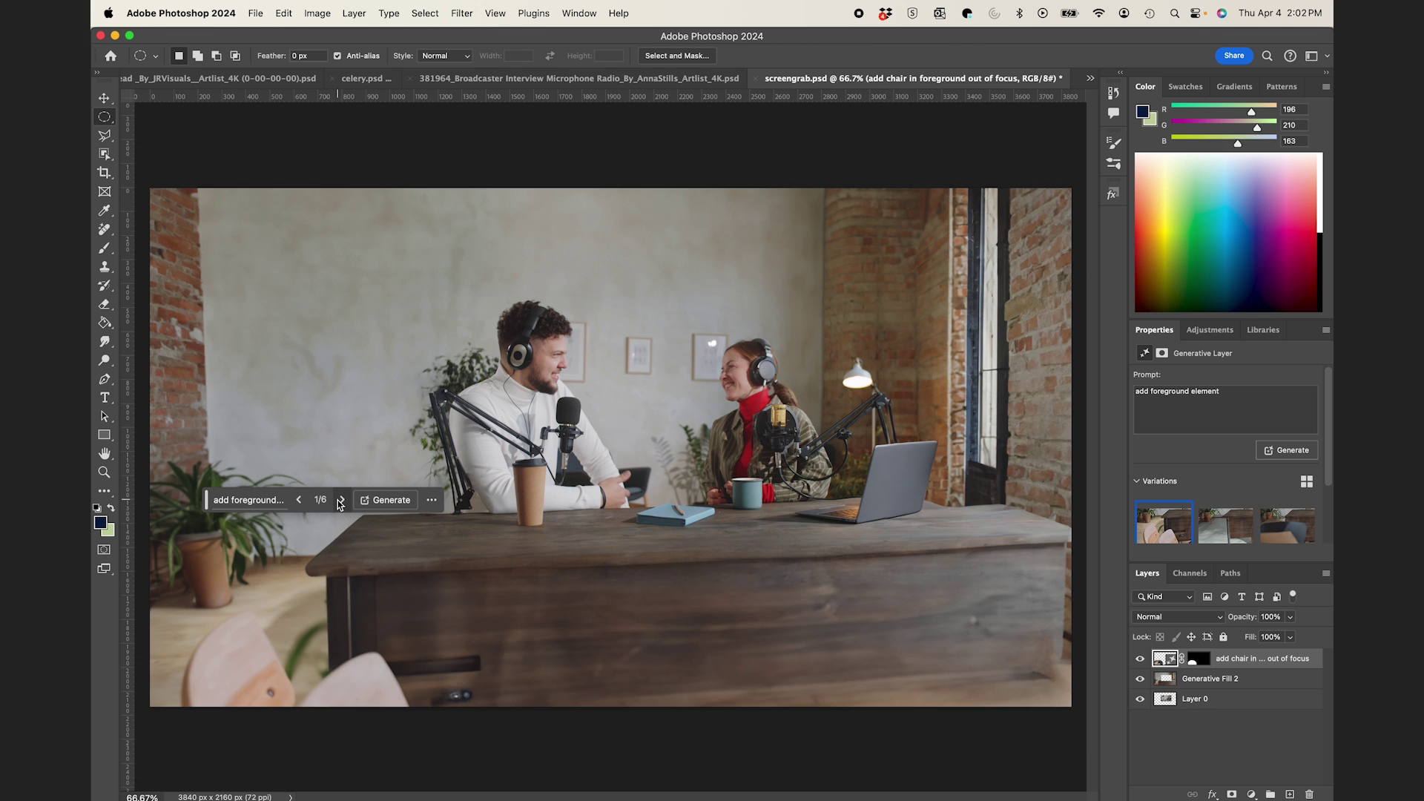
left_click(341, 500)
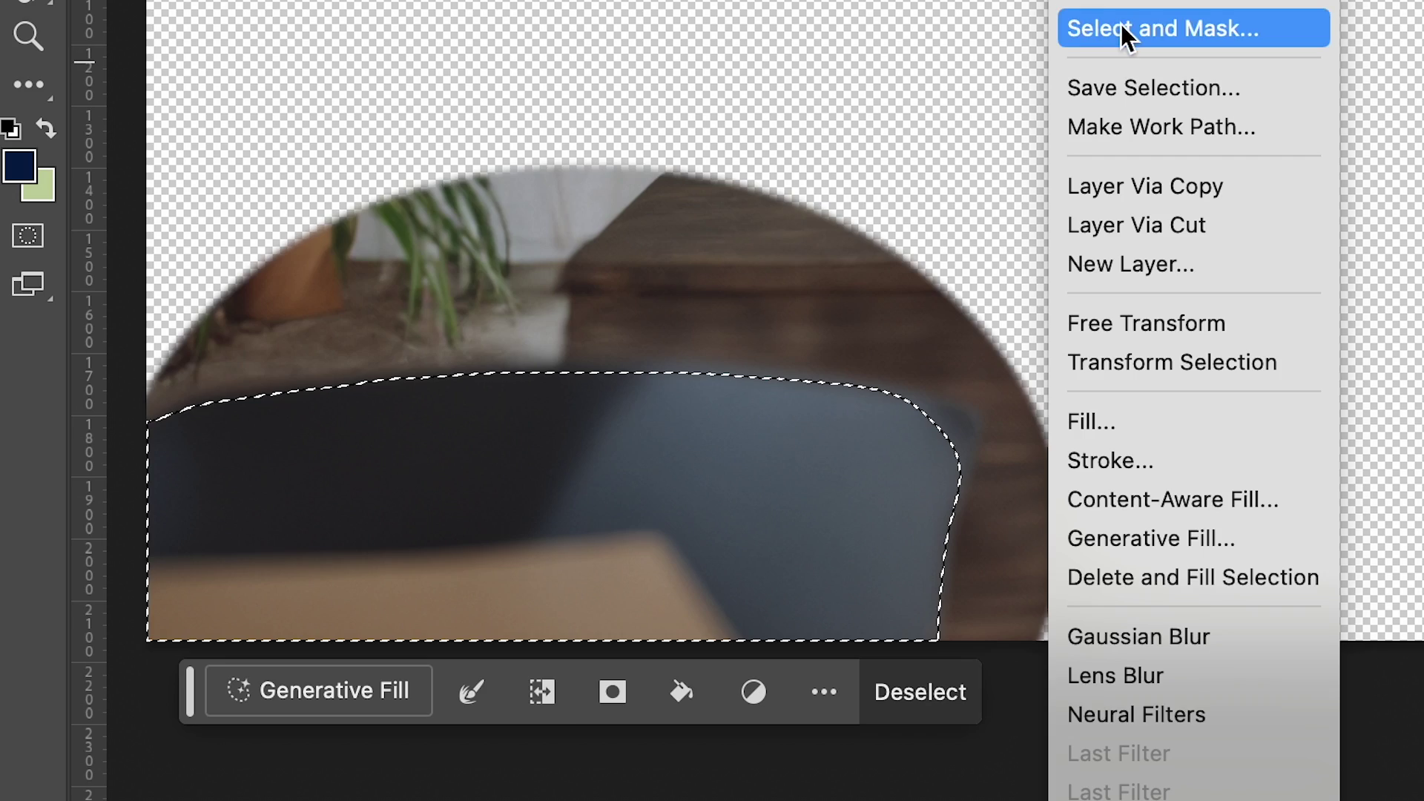
Step: Mask the generated layer to just the chair, deselect, hide Layer 0, and save
right_click(967, 166)
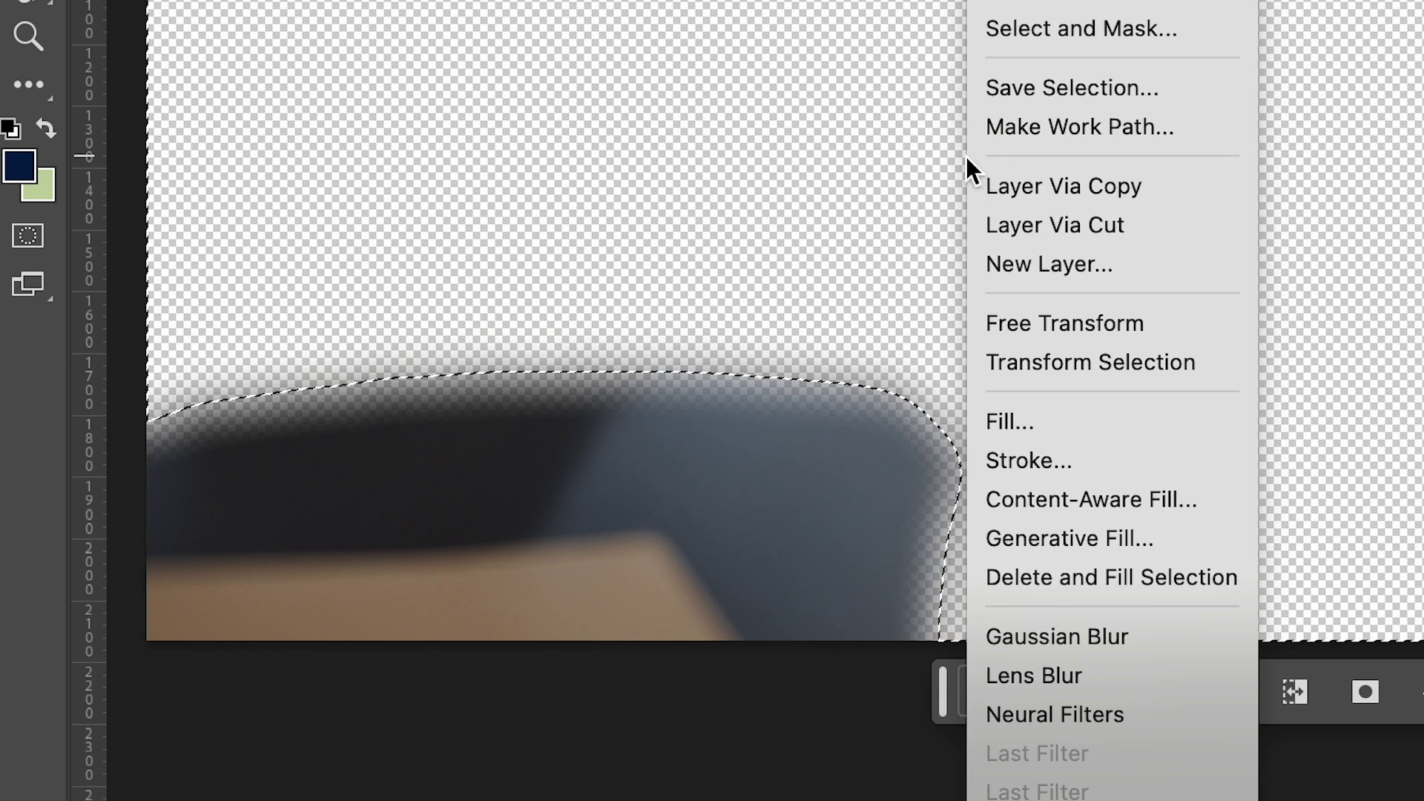
key("Escape")
key("ctrl+d")
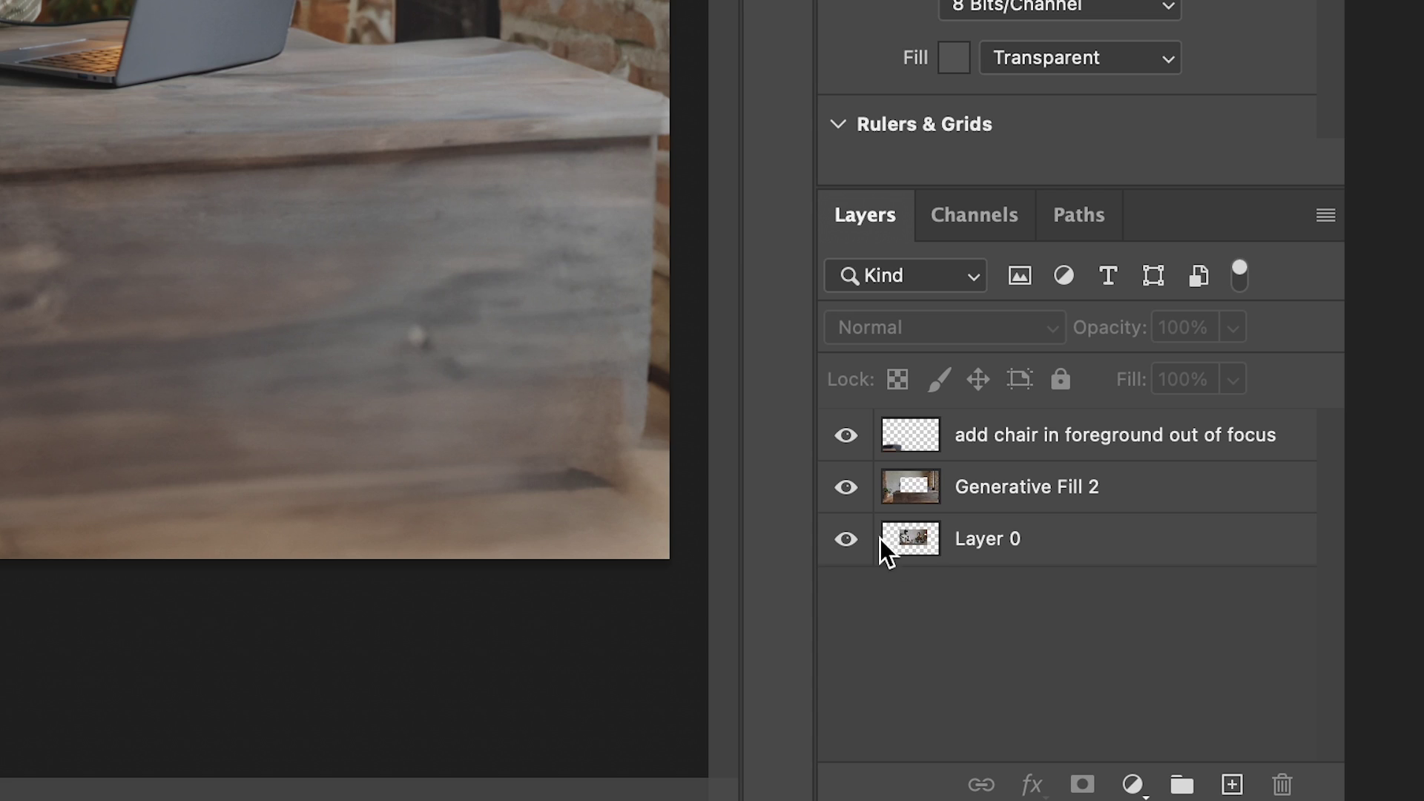
left_click(846, 540)
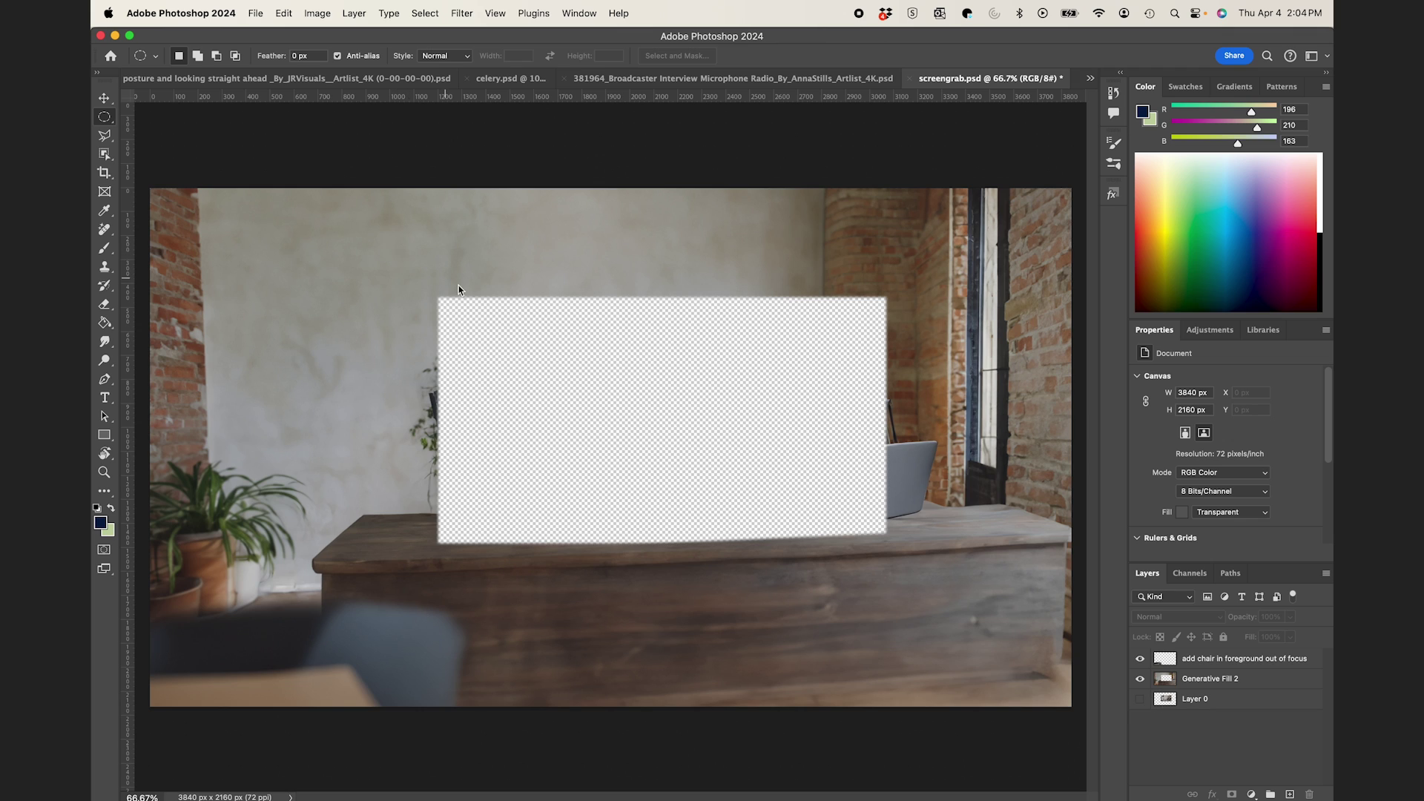
left_click(257, 13)
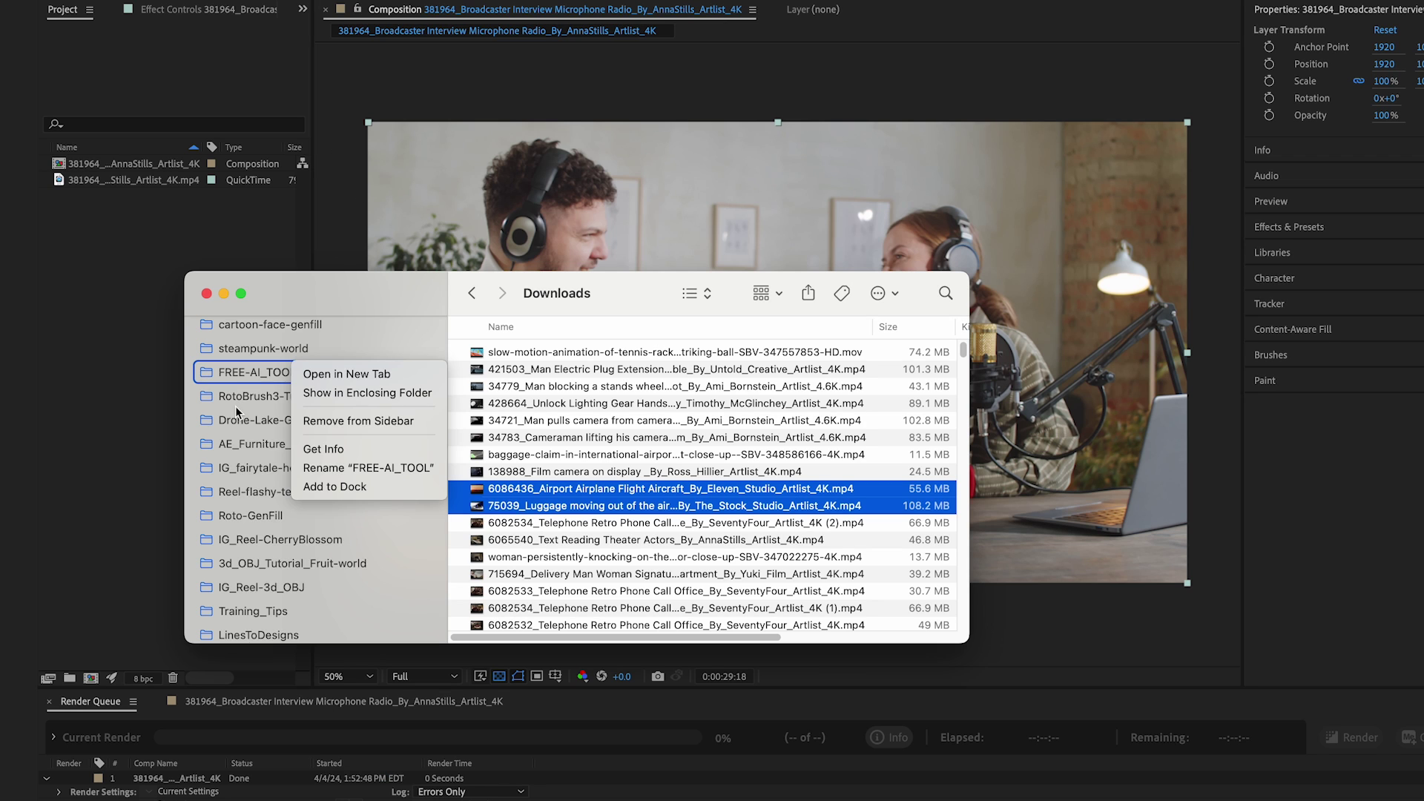
Step: Import final-comp.psd from the Adding_AI_Camera_Angle folder into the Project panel
key("Escape")
scroll(235, 406, "up", 10)
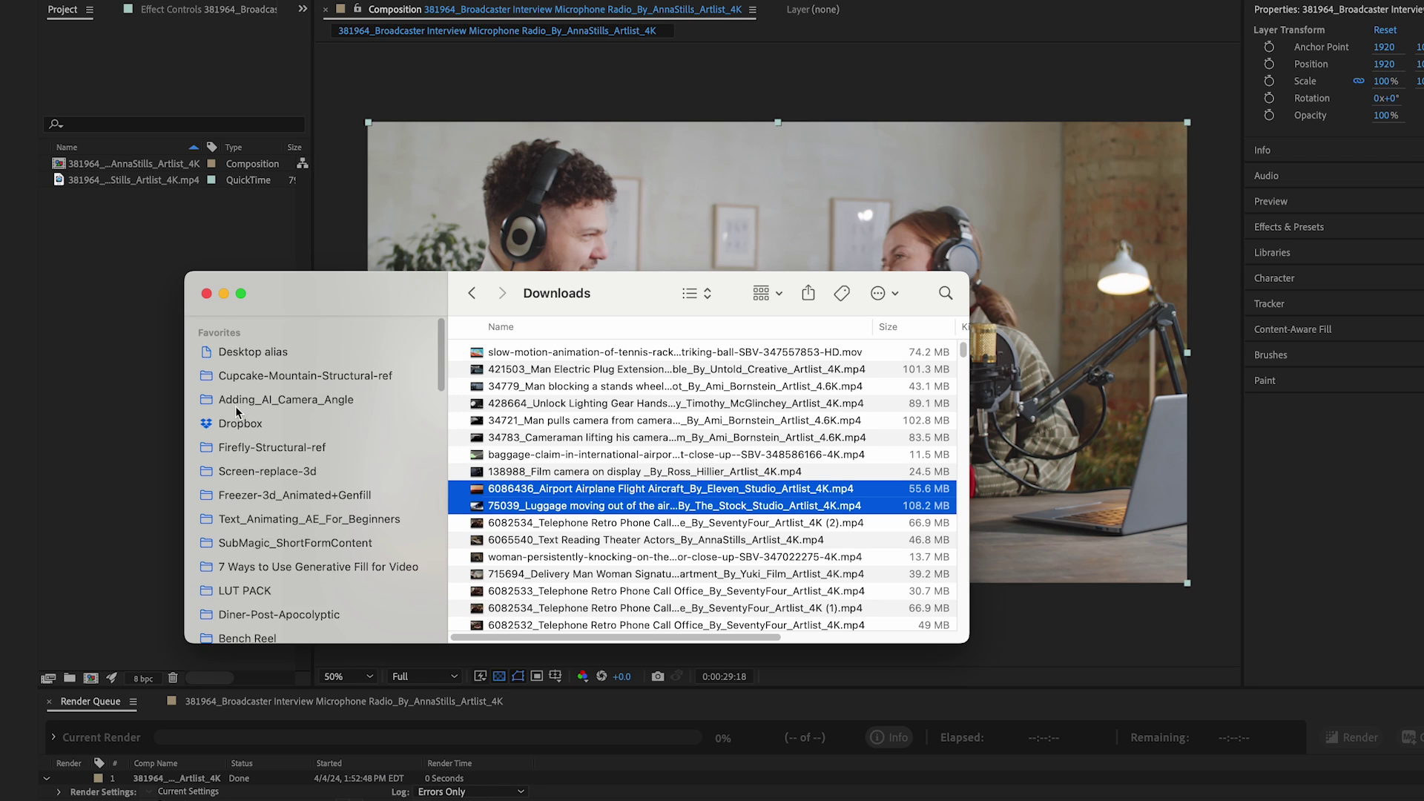
left_click(285, 392)
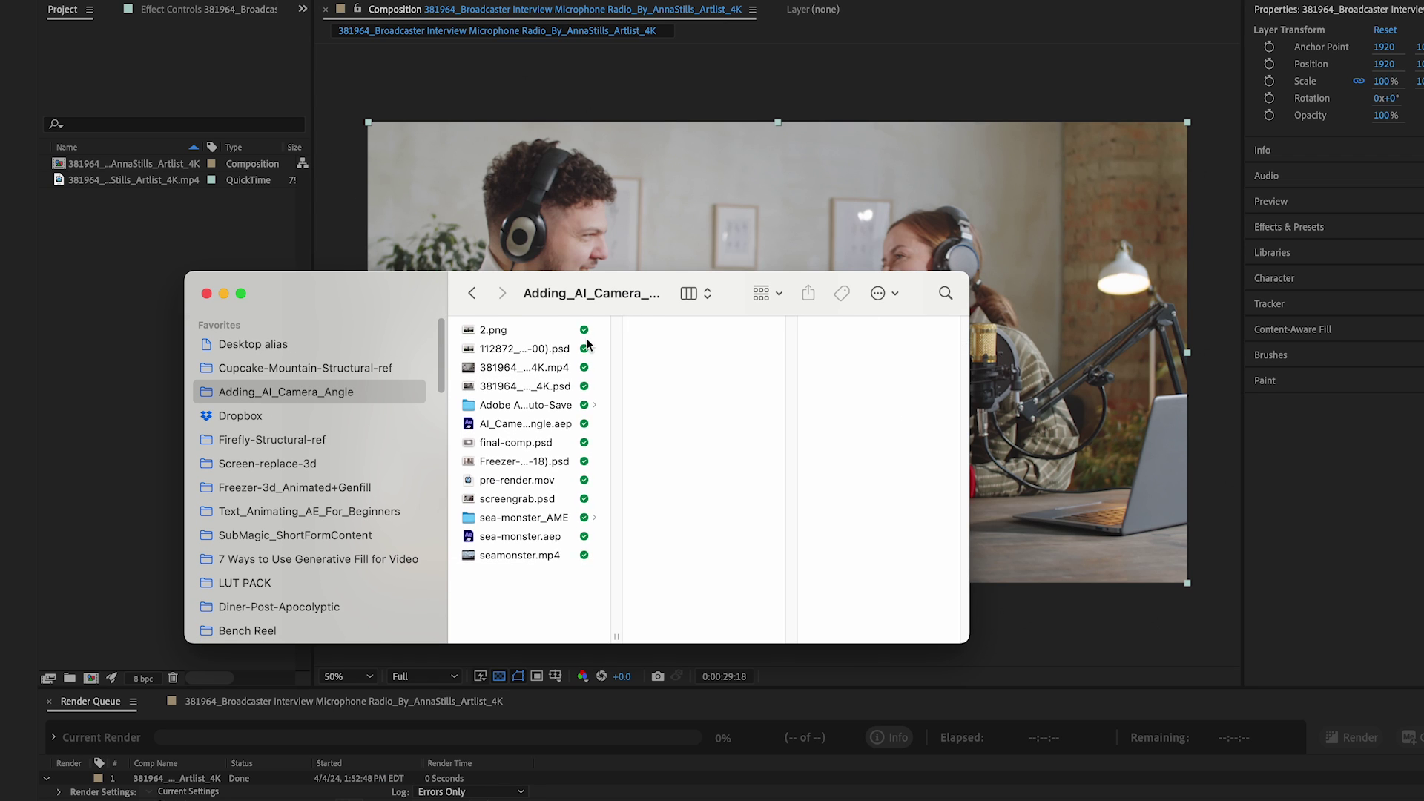
left_click_drag(508, 448, 72, 259)
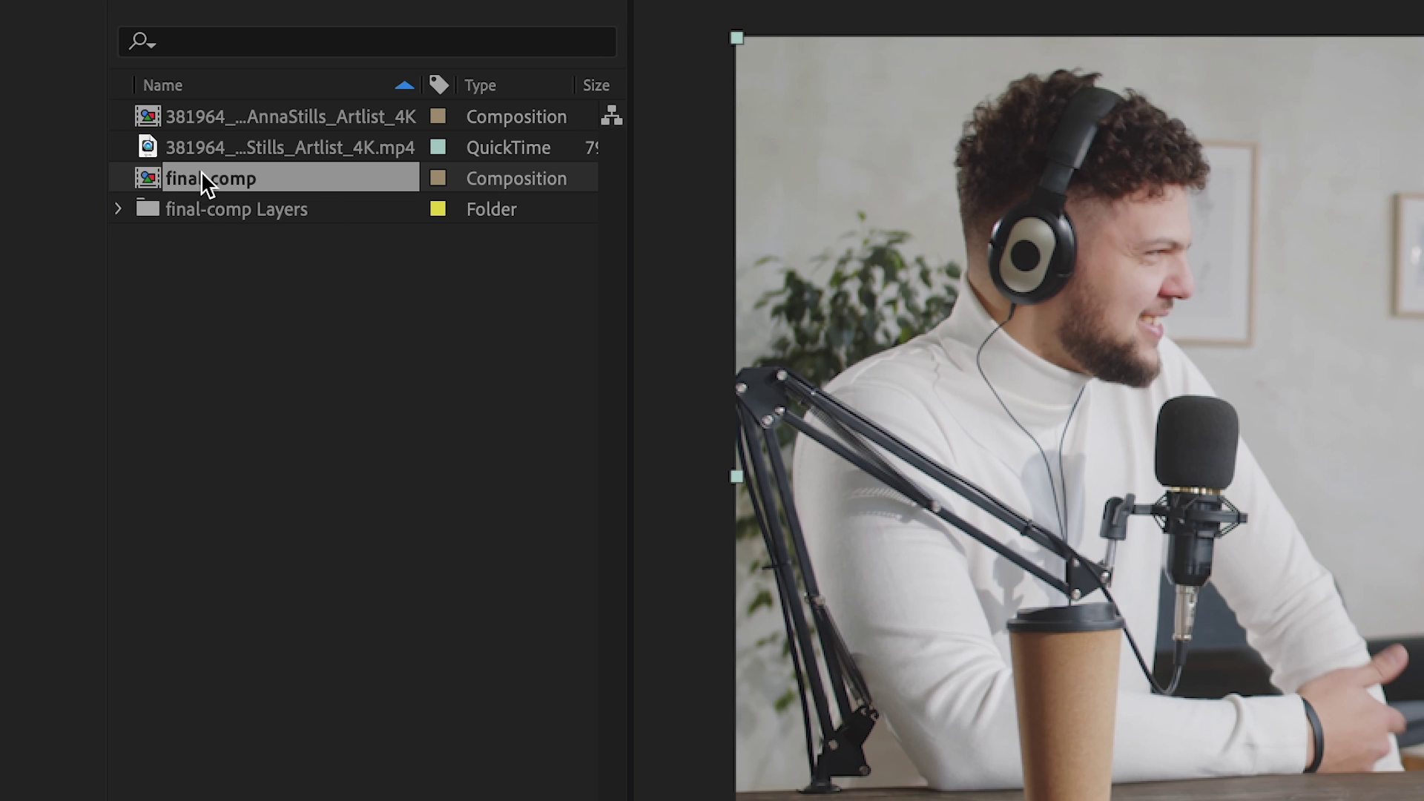
Step: Place final-comp beneath the podcast video layer in the composition
left_click_drag(202, 171, 221, 621)
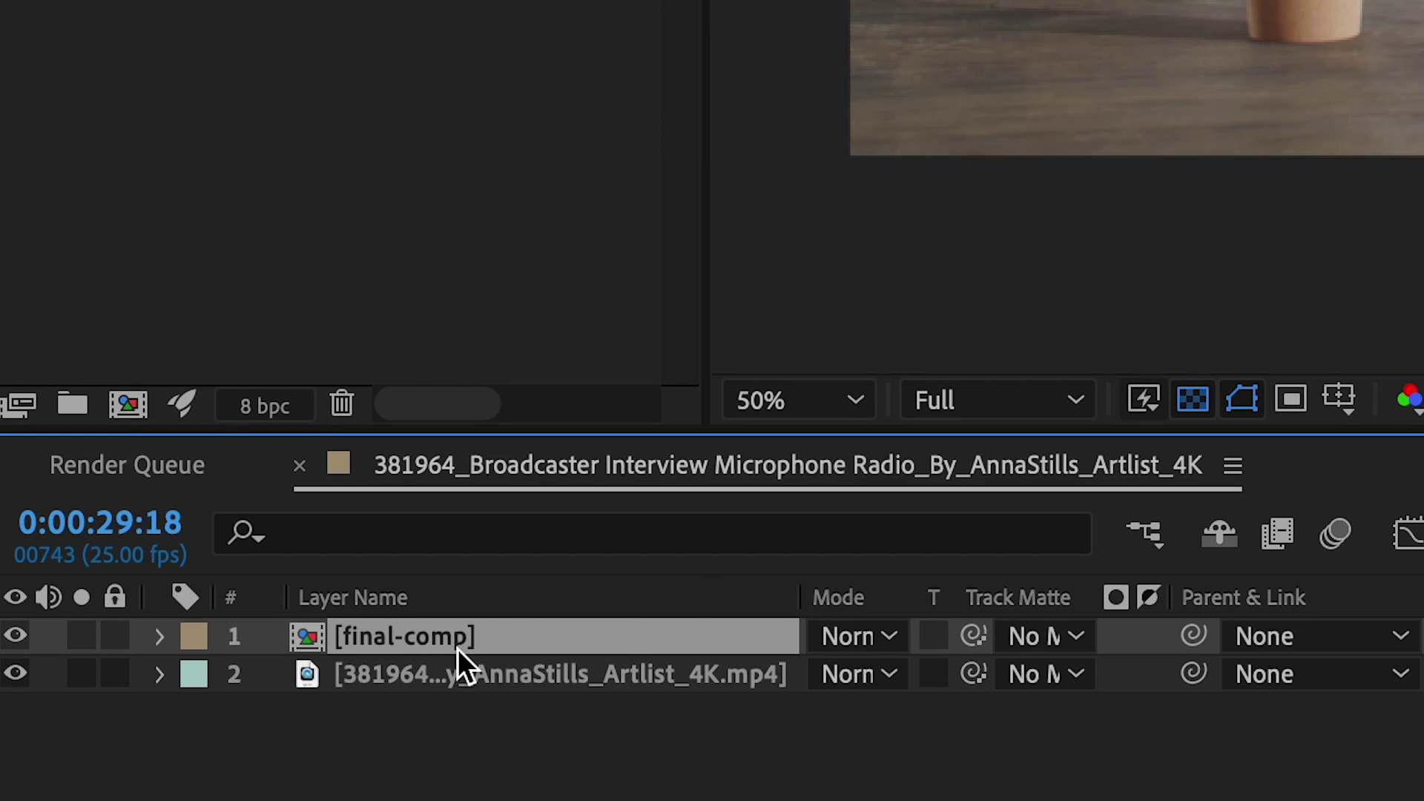
left_click_drag(248, 637, 262, 659)
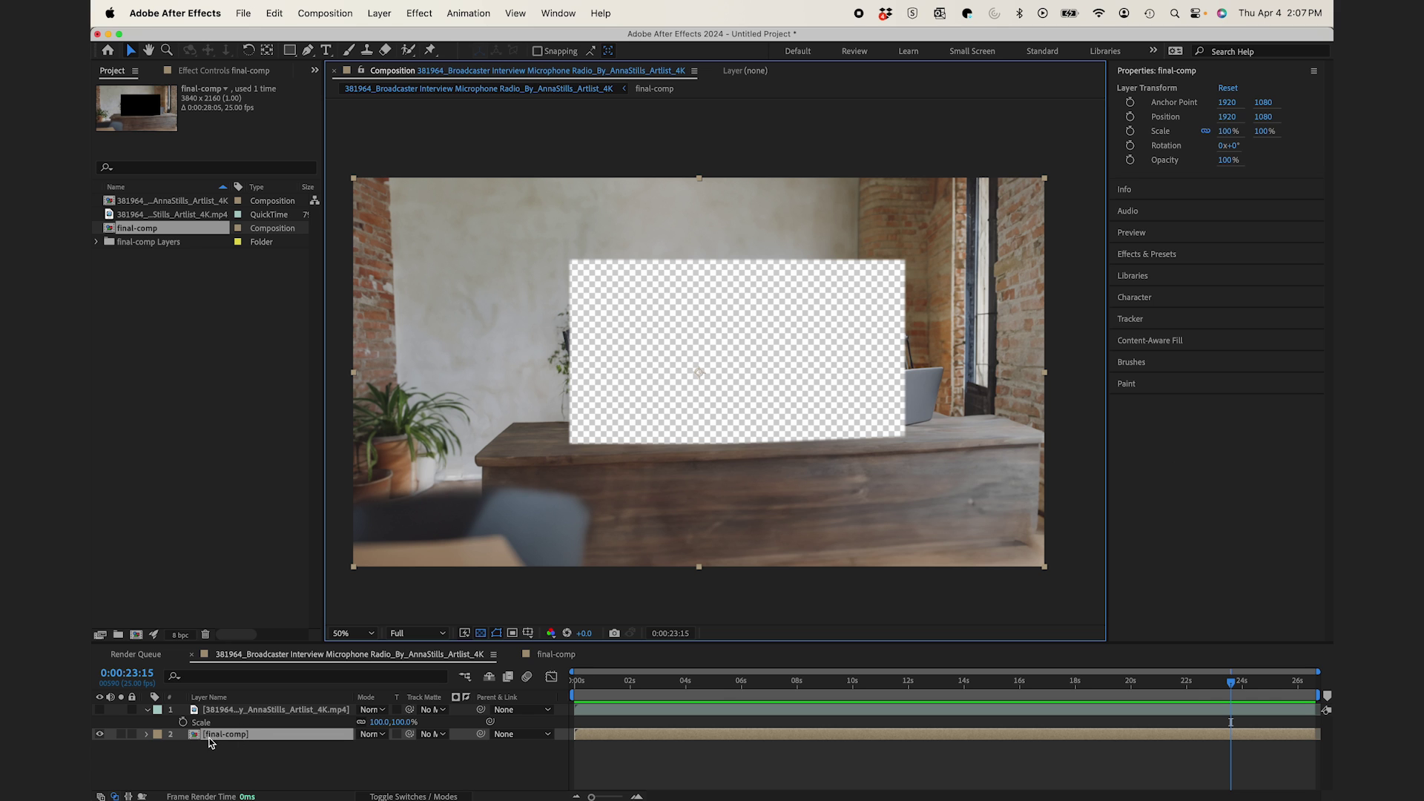
left_click(230, 754)
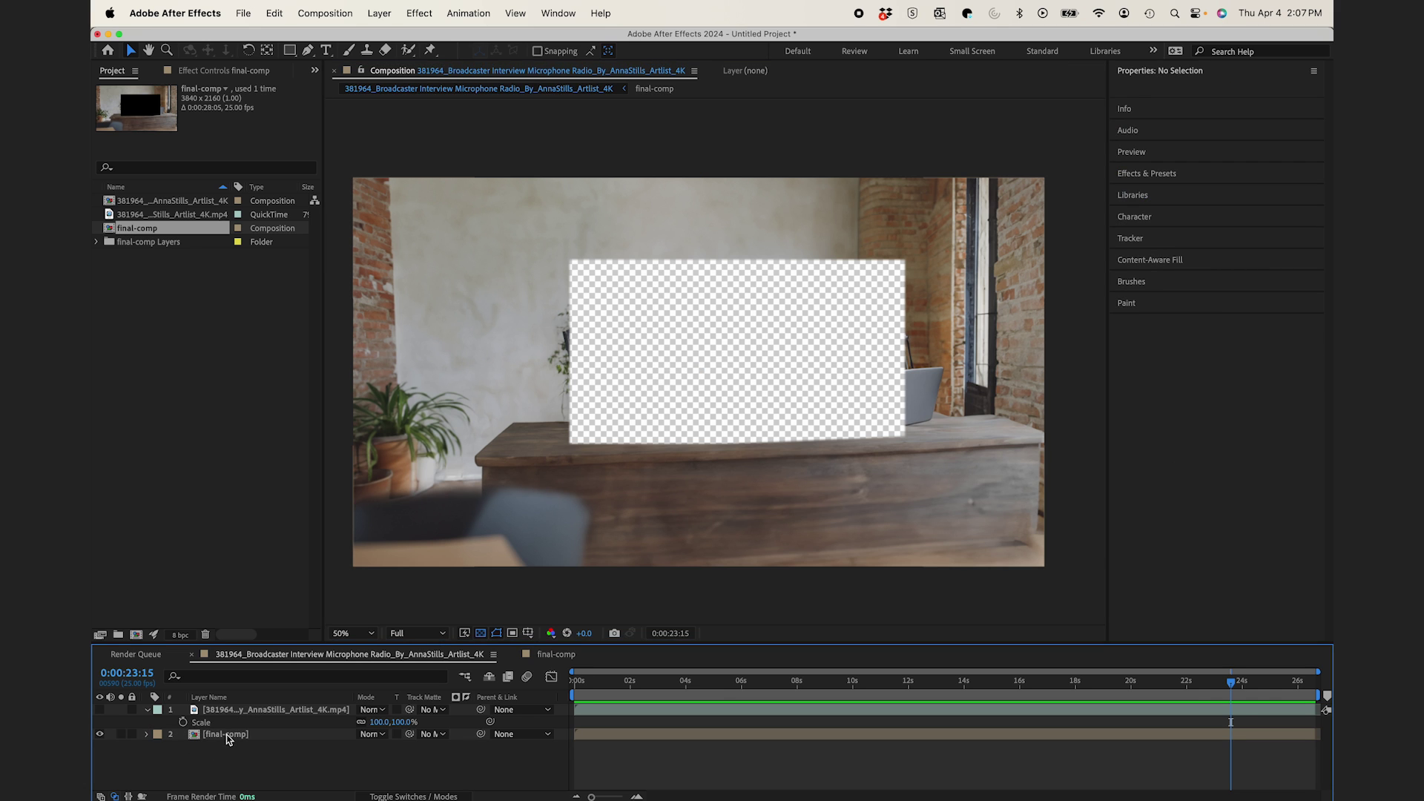
left_click(99, 710)
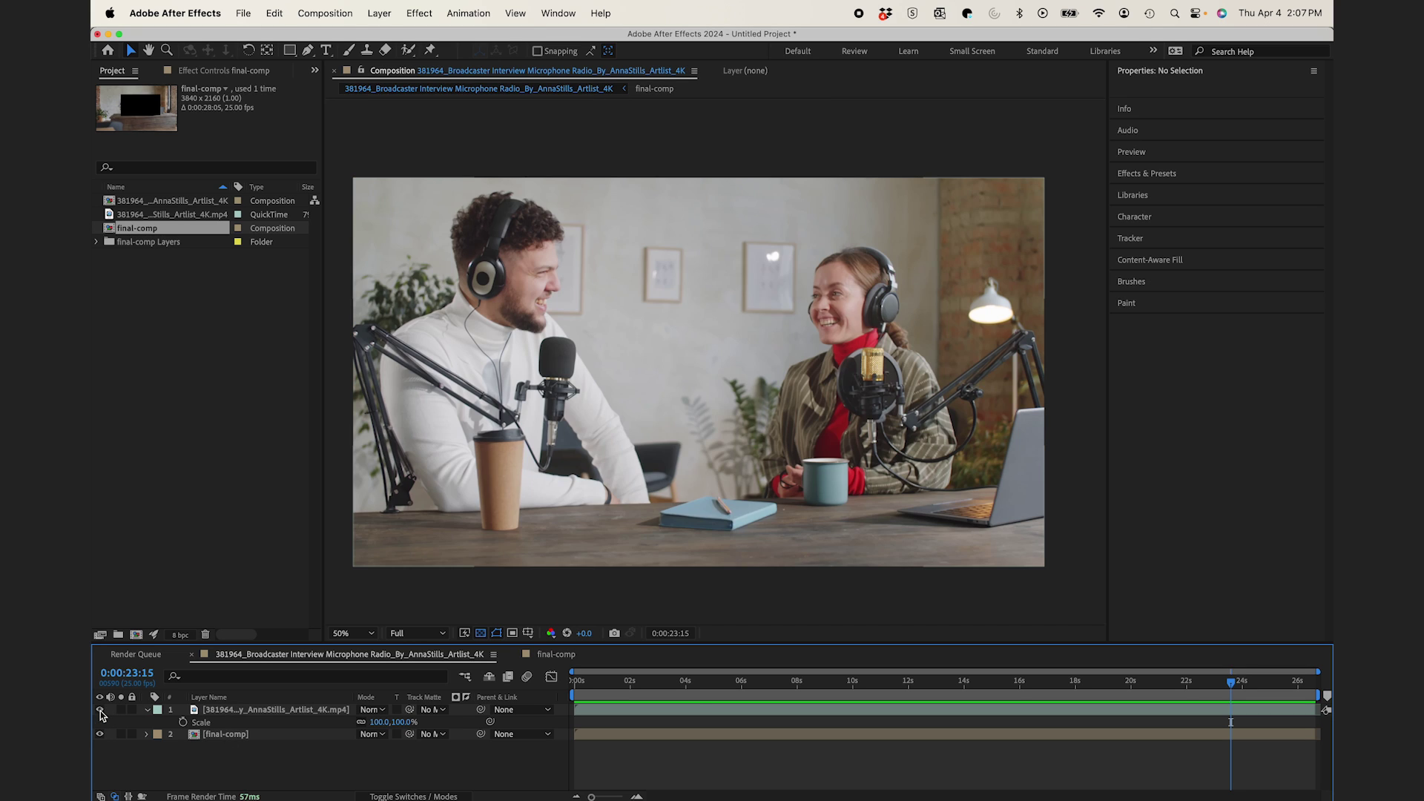
Step: Inspect final-comp's layers with Layer 0 shown, and make the podcast video visible again
left_click(99, 710)
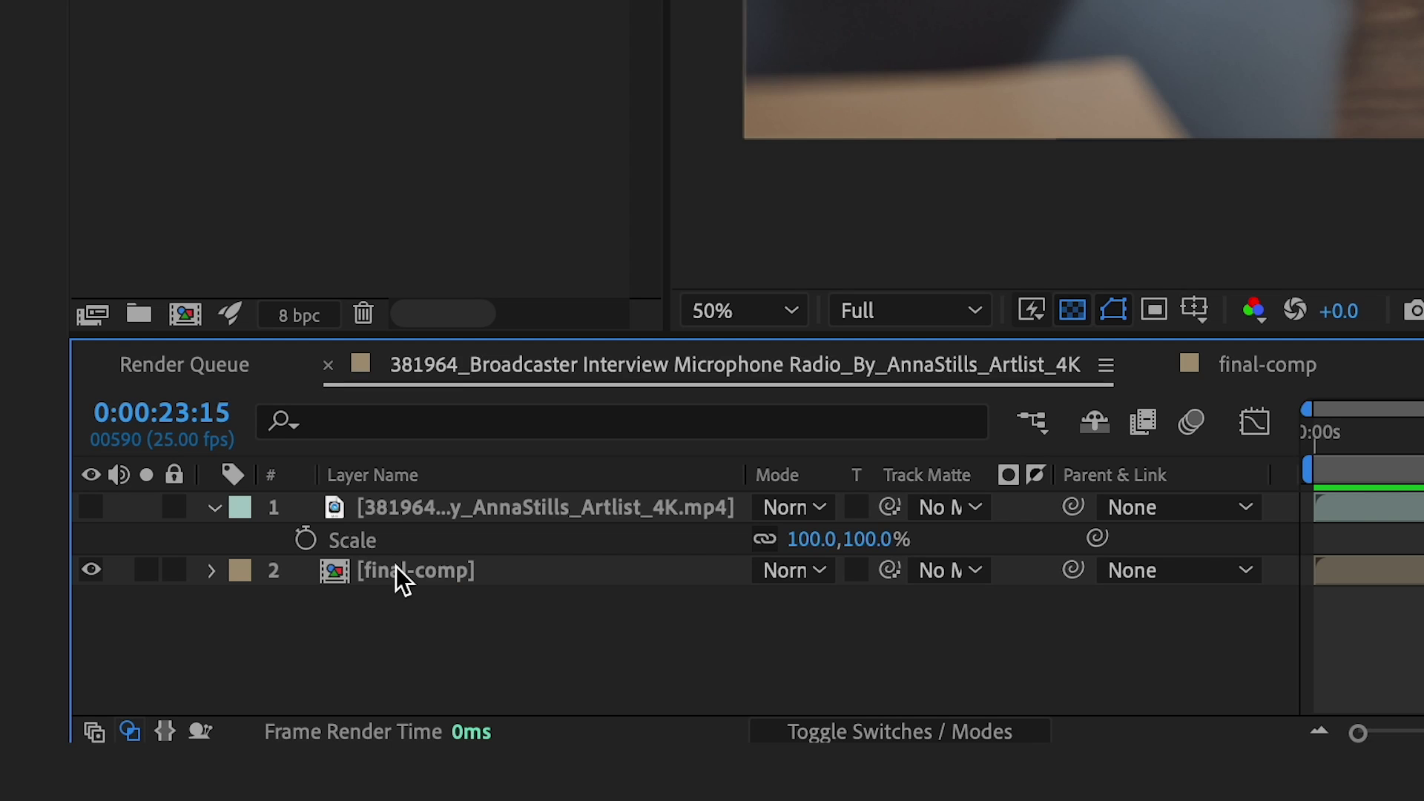
double_click(220, 735)
left_click(90, 570)
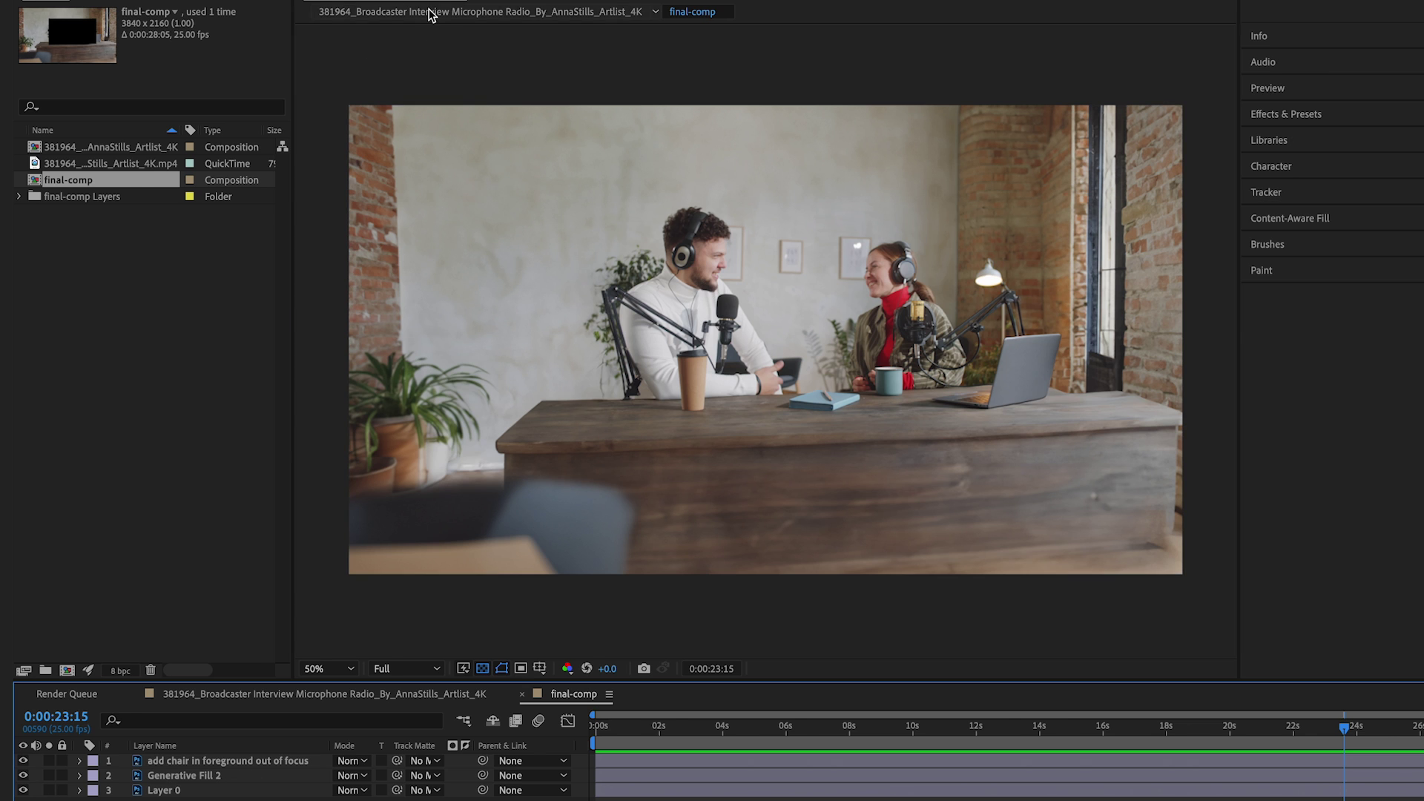
scroll(648, 312, "up", 2)
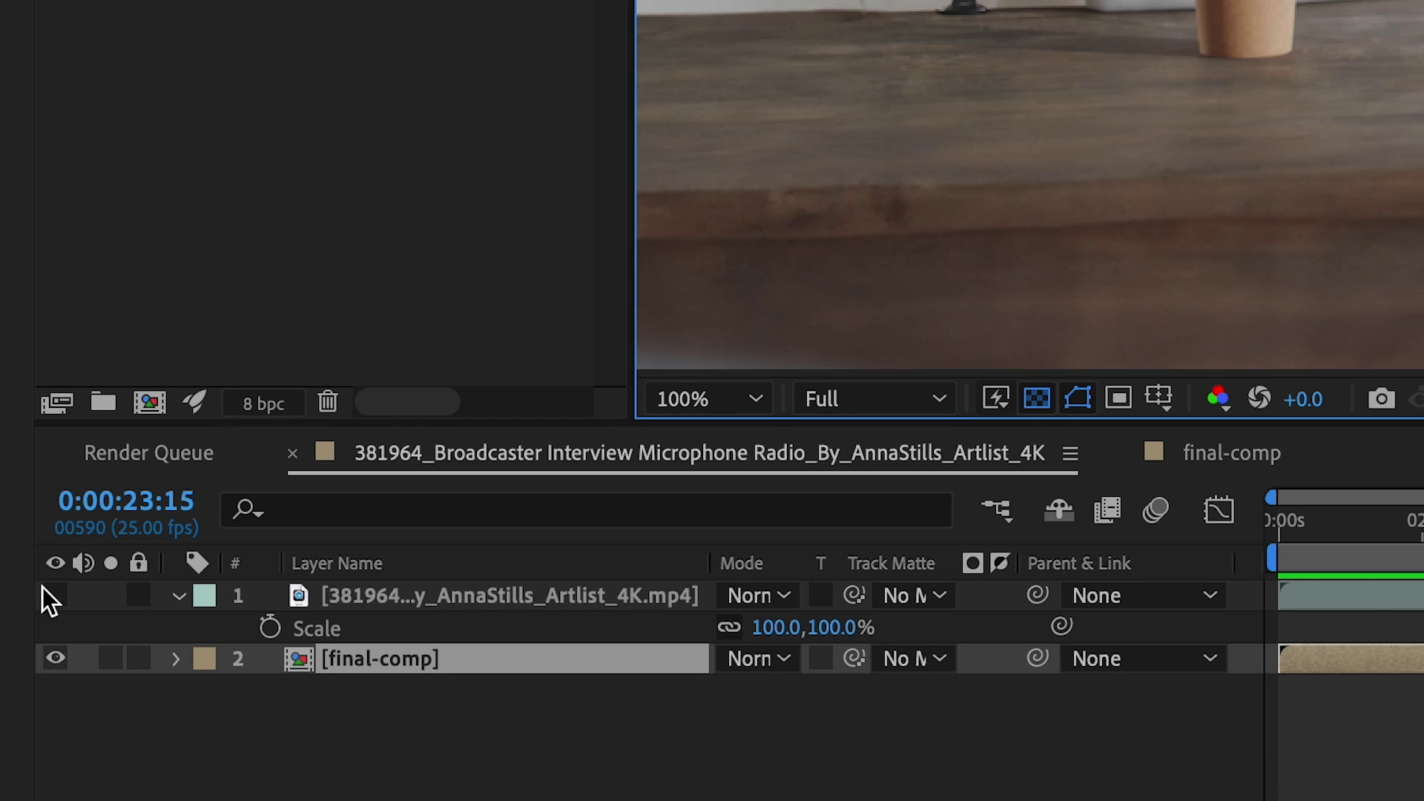
left_click(46, 589)
left_click(448, 588)
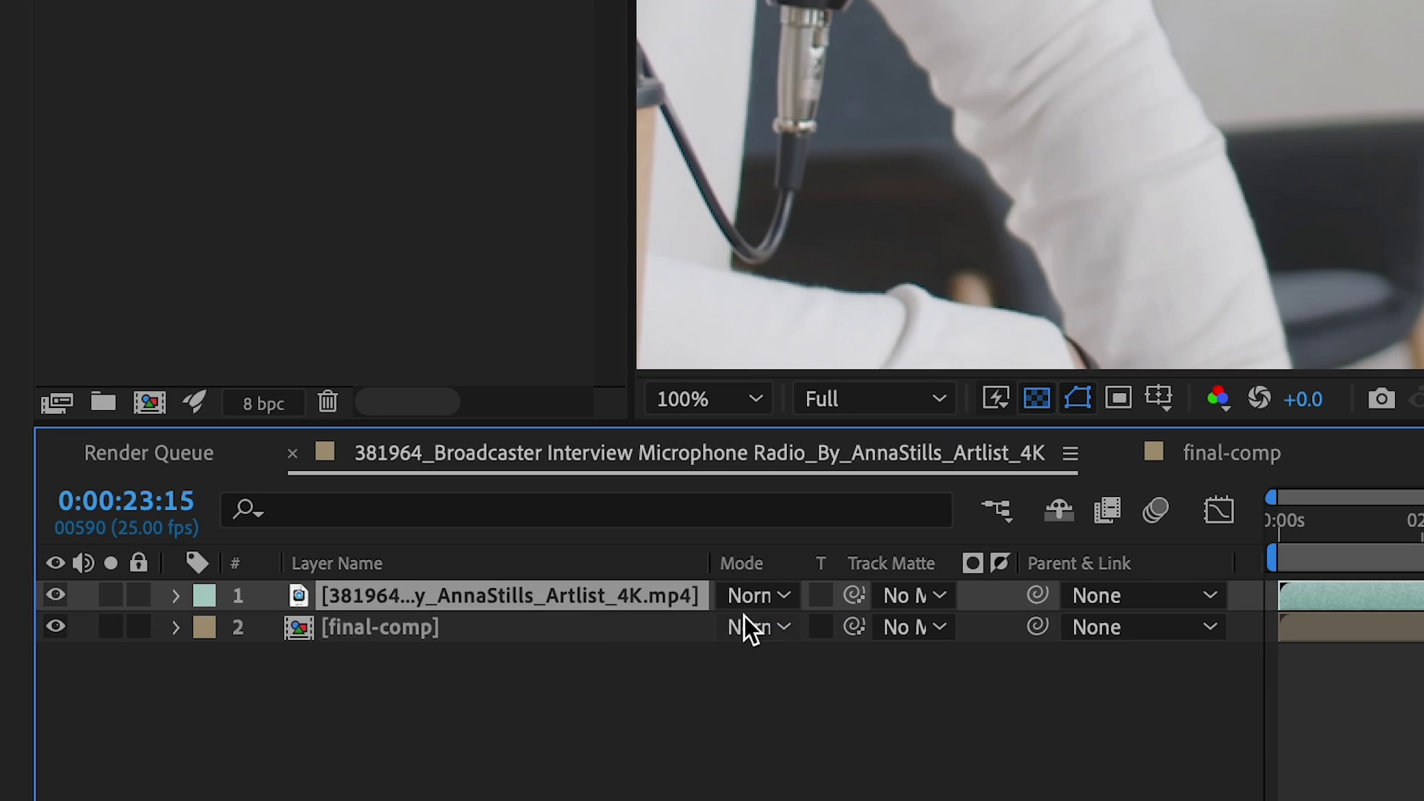
Step: Scrub the podcast video's Scale down to 52%
key("s")
left_click_drag(763, 652, 709, 649)
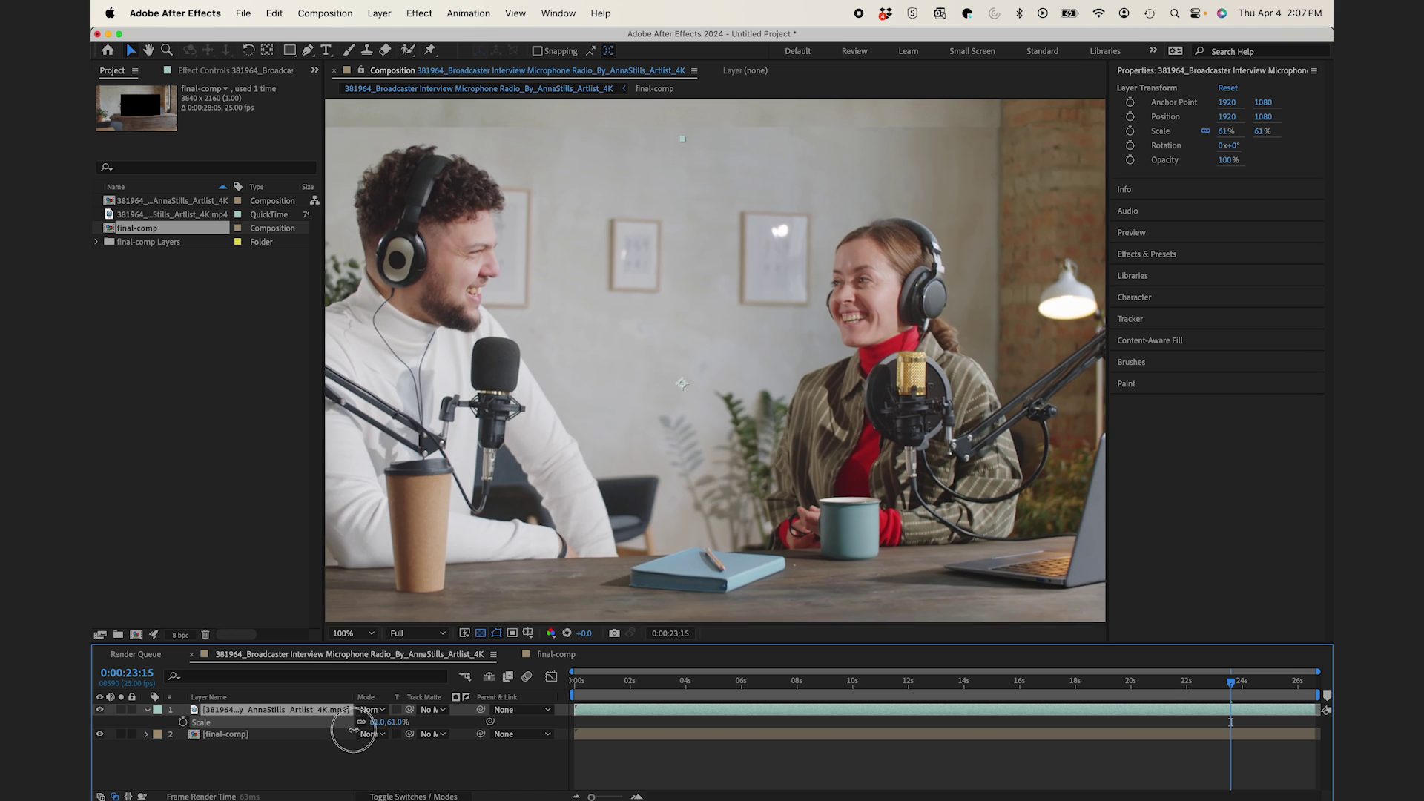
left_click_drag(353, 731, 349, 734)
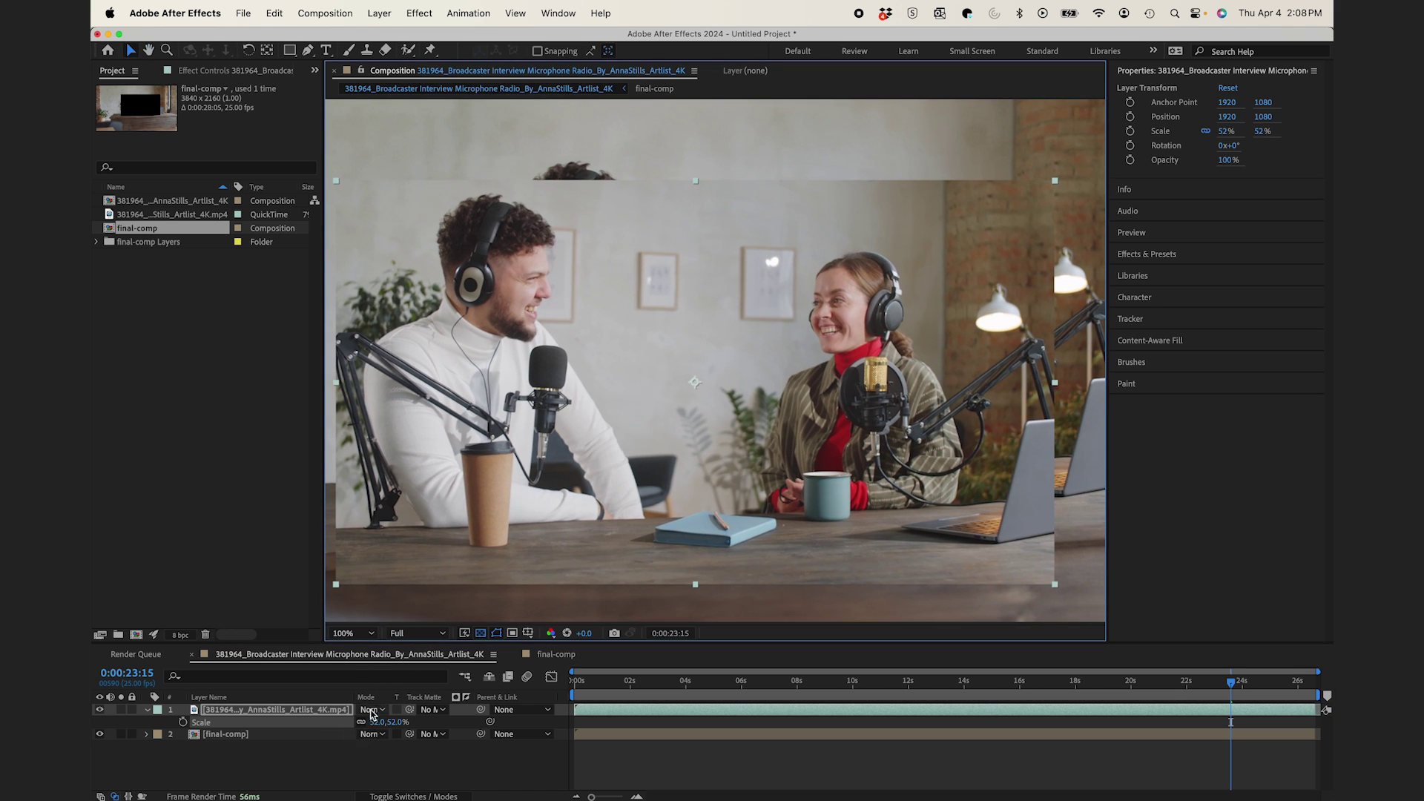
Step: Check the video's alignment with the studio in Divide mode, then restore Normal blending
left_click(371, 709)
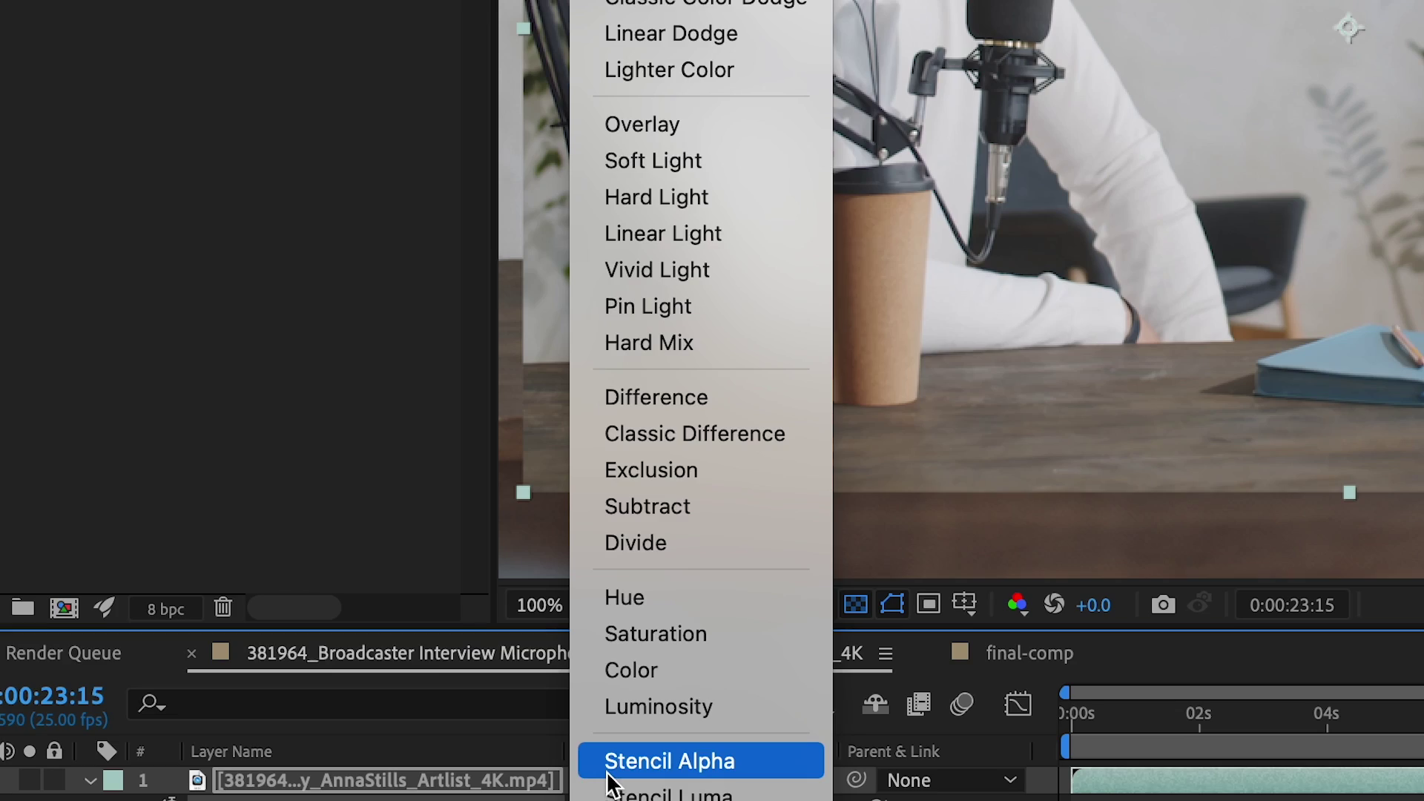
left_click(675, 543)
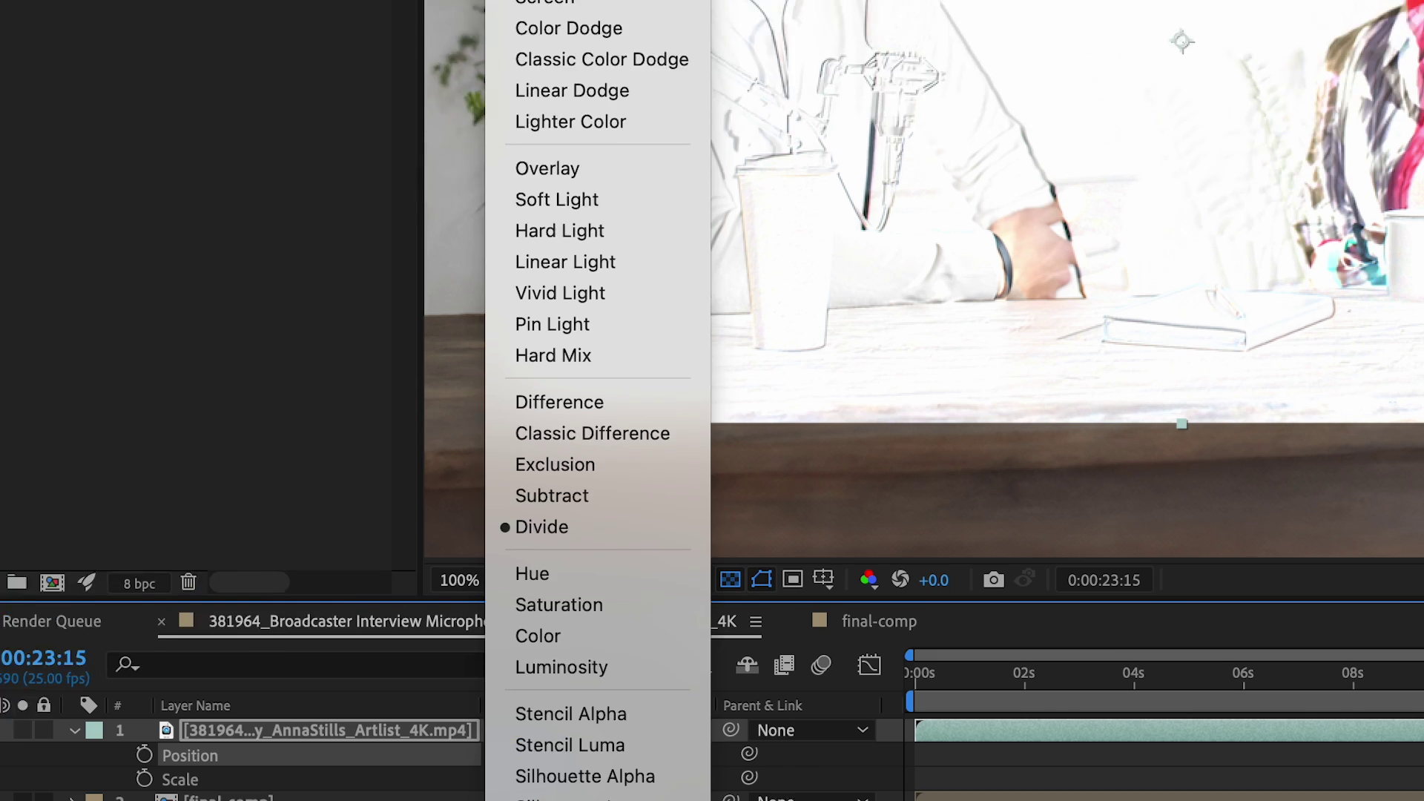
left_click(593, 92)
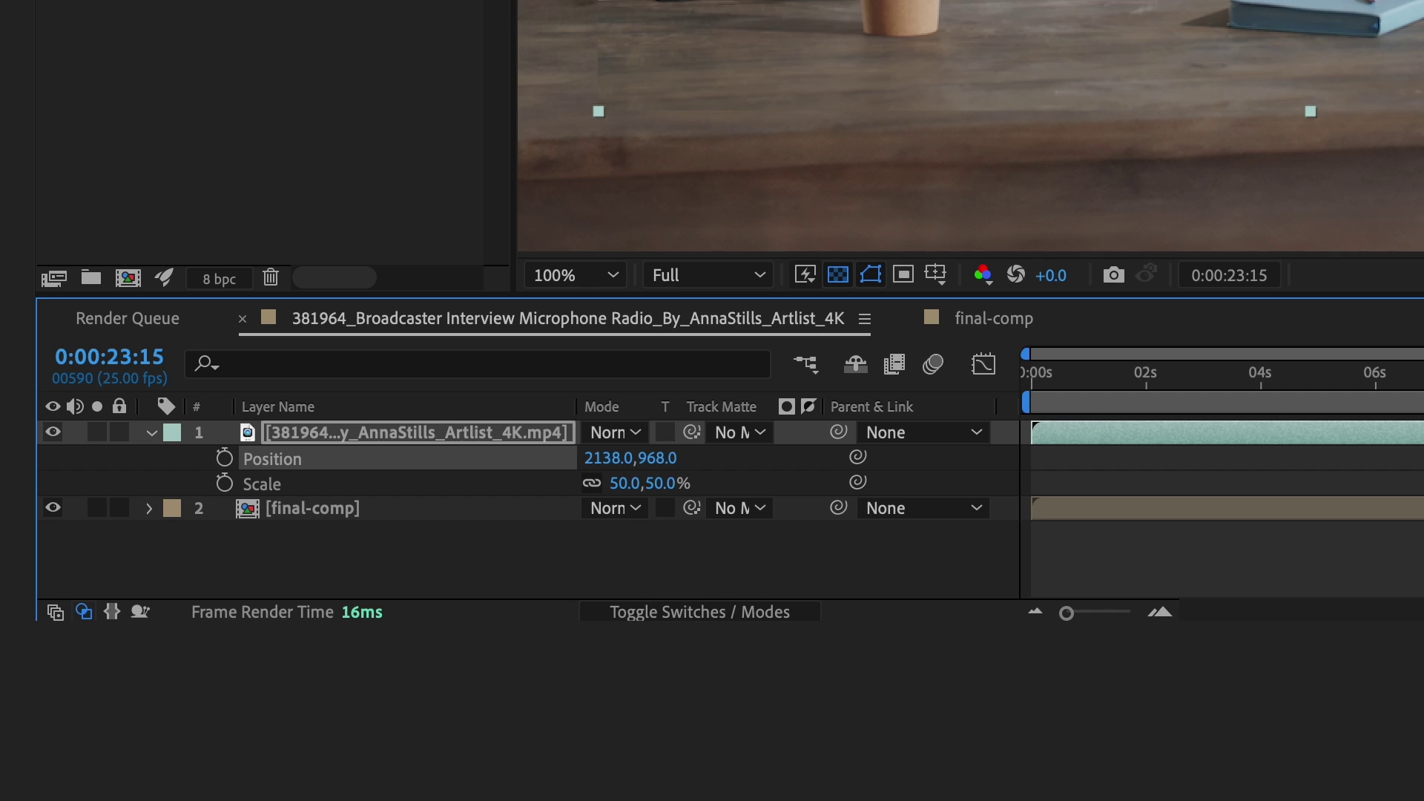
double_click(326, 510)
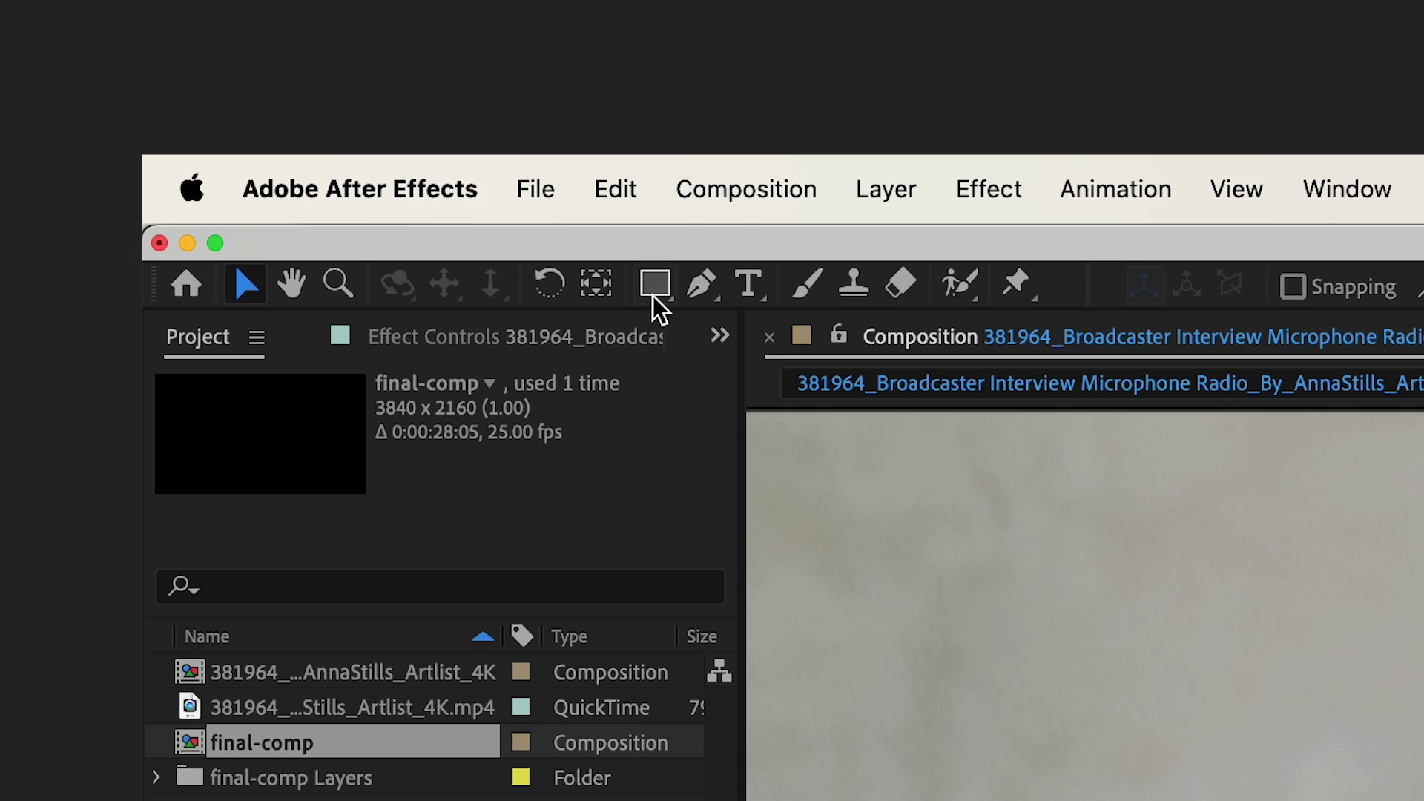
left_click(655, 281)
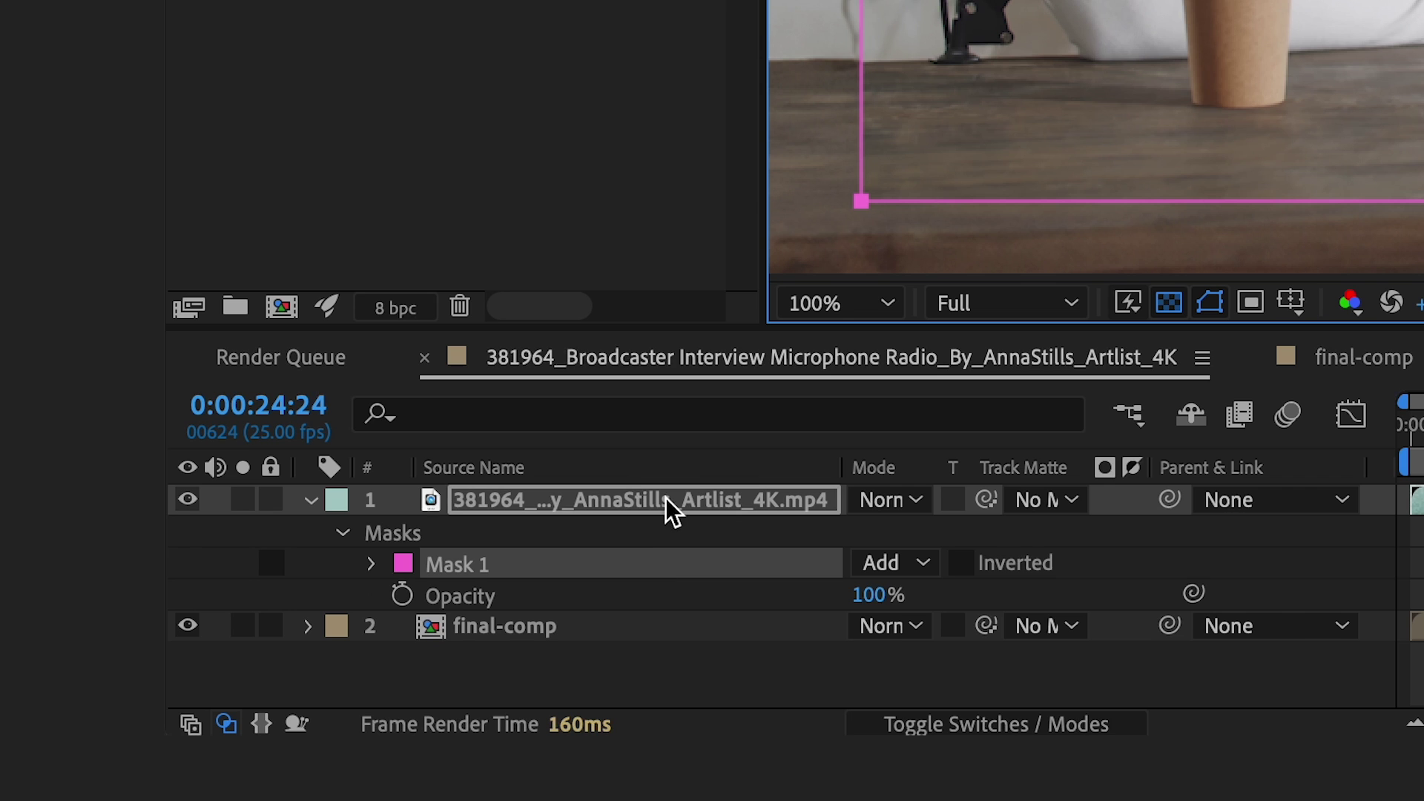
Step: Feather the podcast video's rectangle mask to 40 pixels
left_click(665, 497)
key("f")
left_click_drag(910, 561, 946, 586)
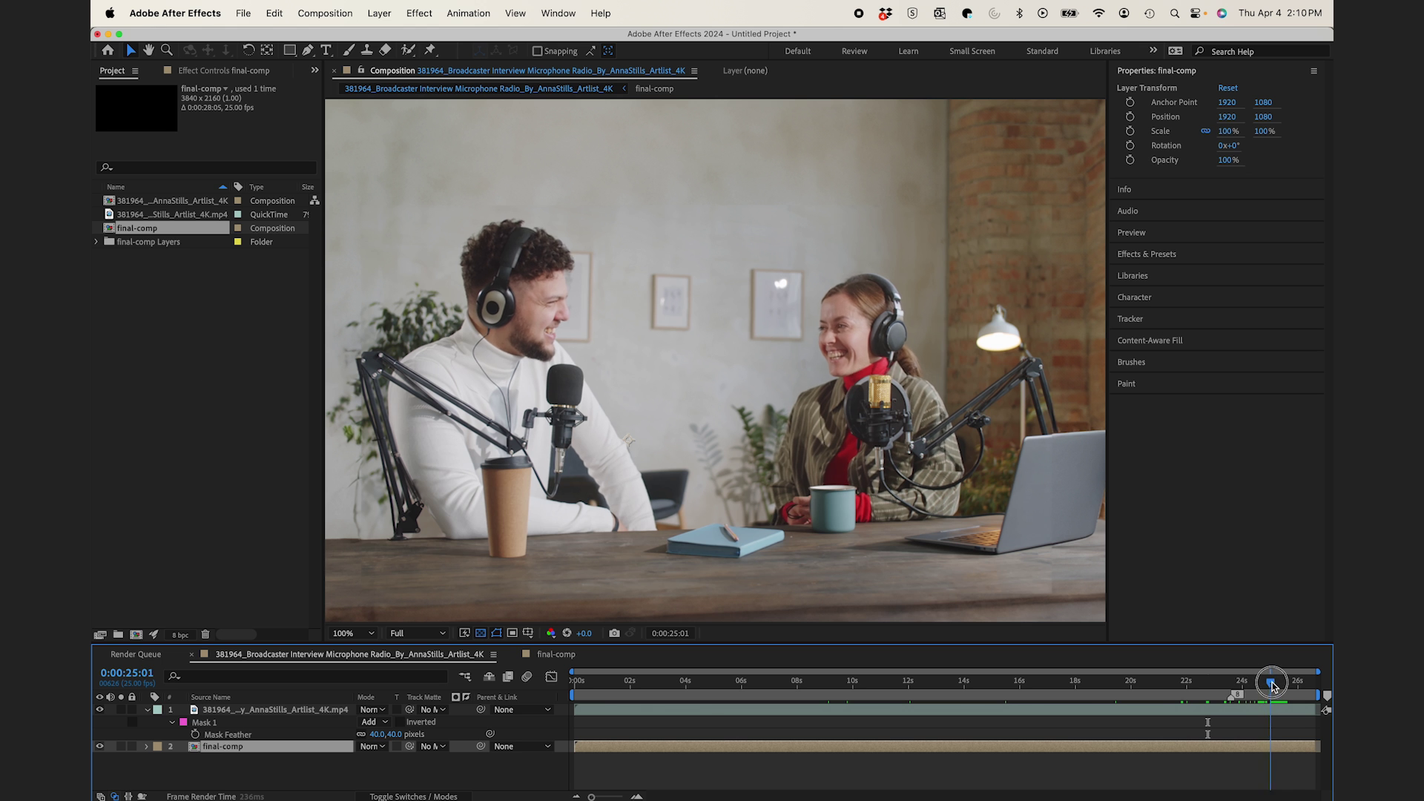
left_click_drag(1160, 677, 1068, 693)
Step: Preview the feathered composite and select the podcast footage in the Project panel
key("space")
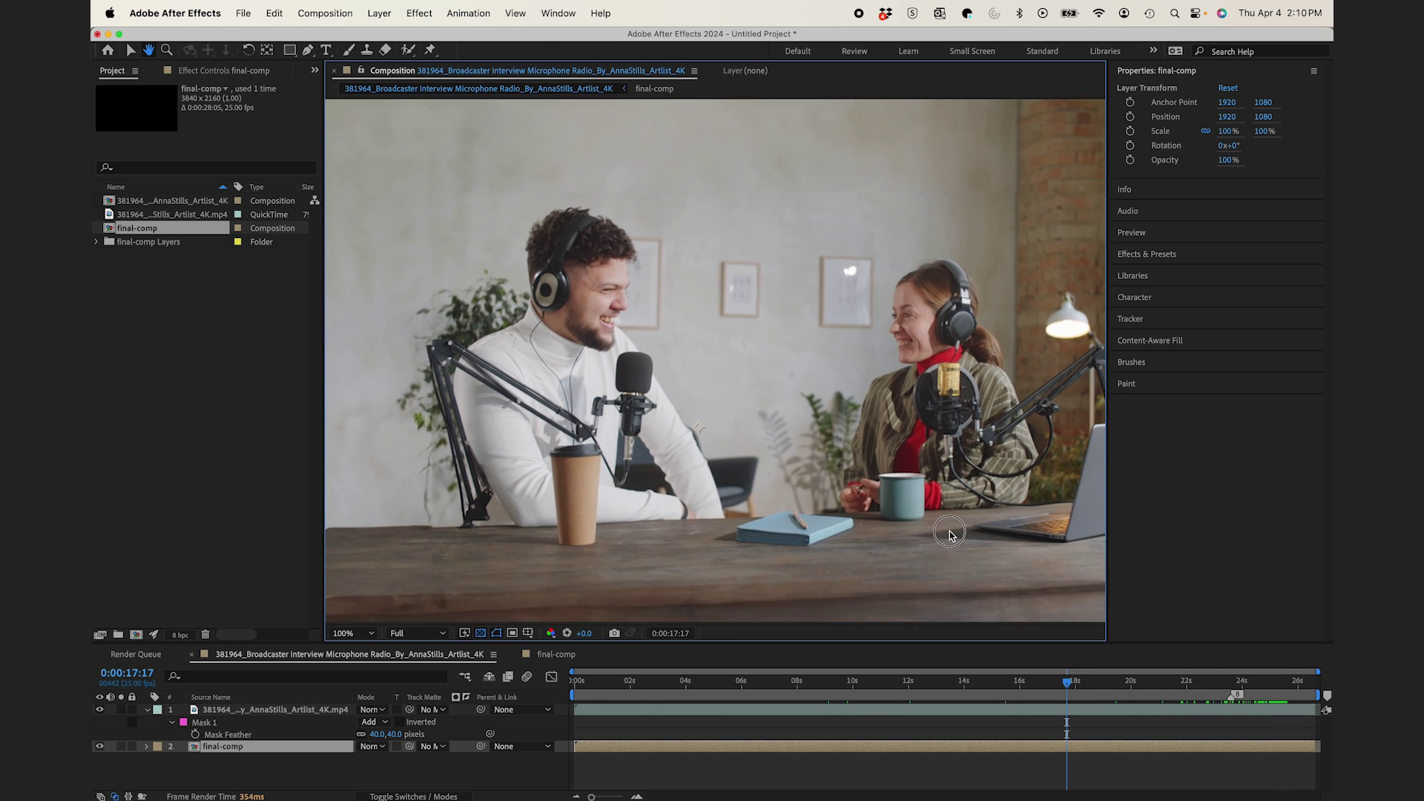
scroll(919, 525, "down", 2)
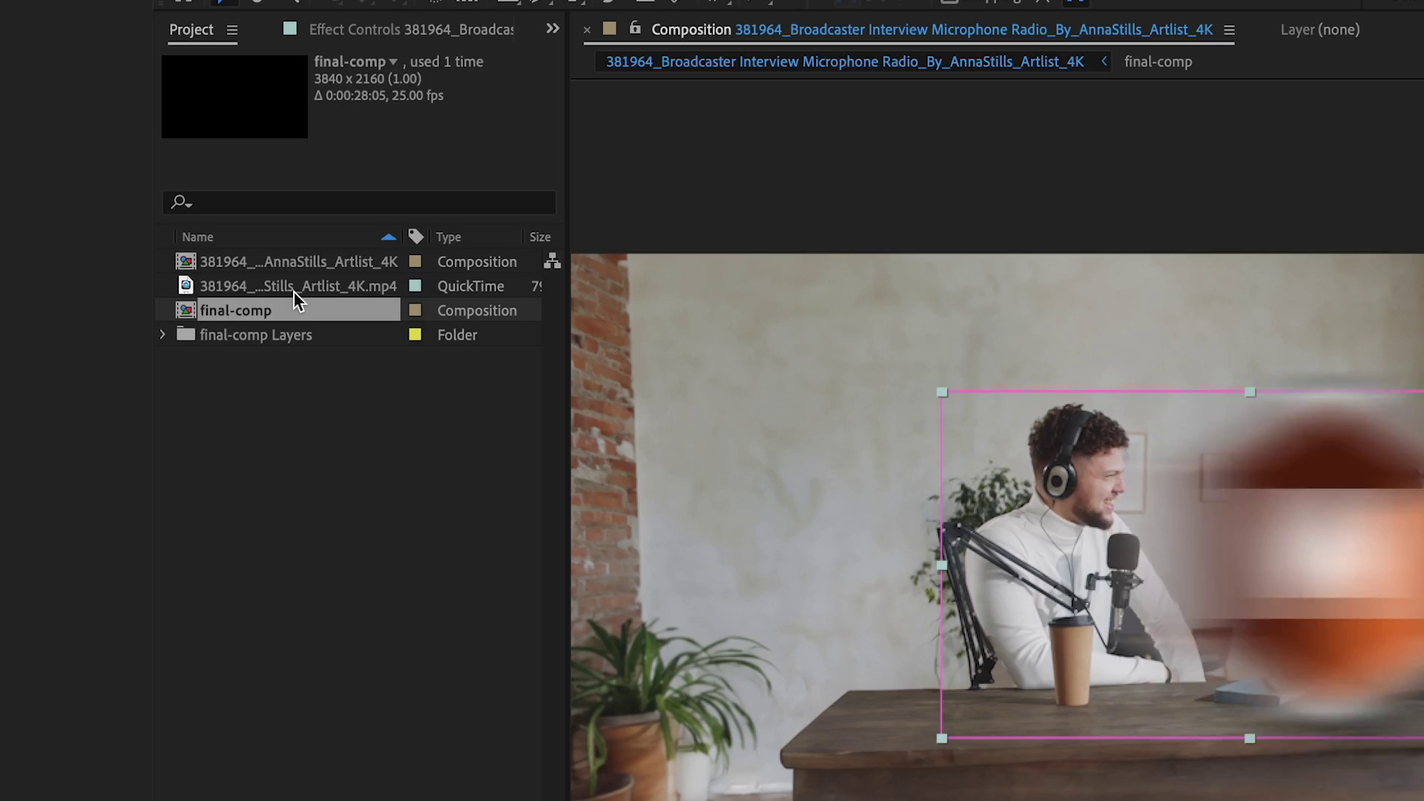
left_click(294, 290)
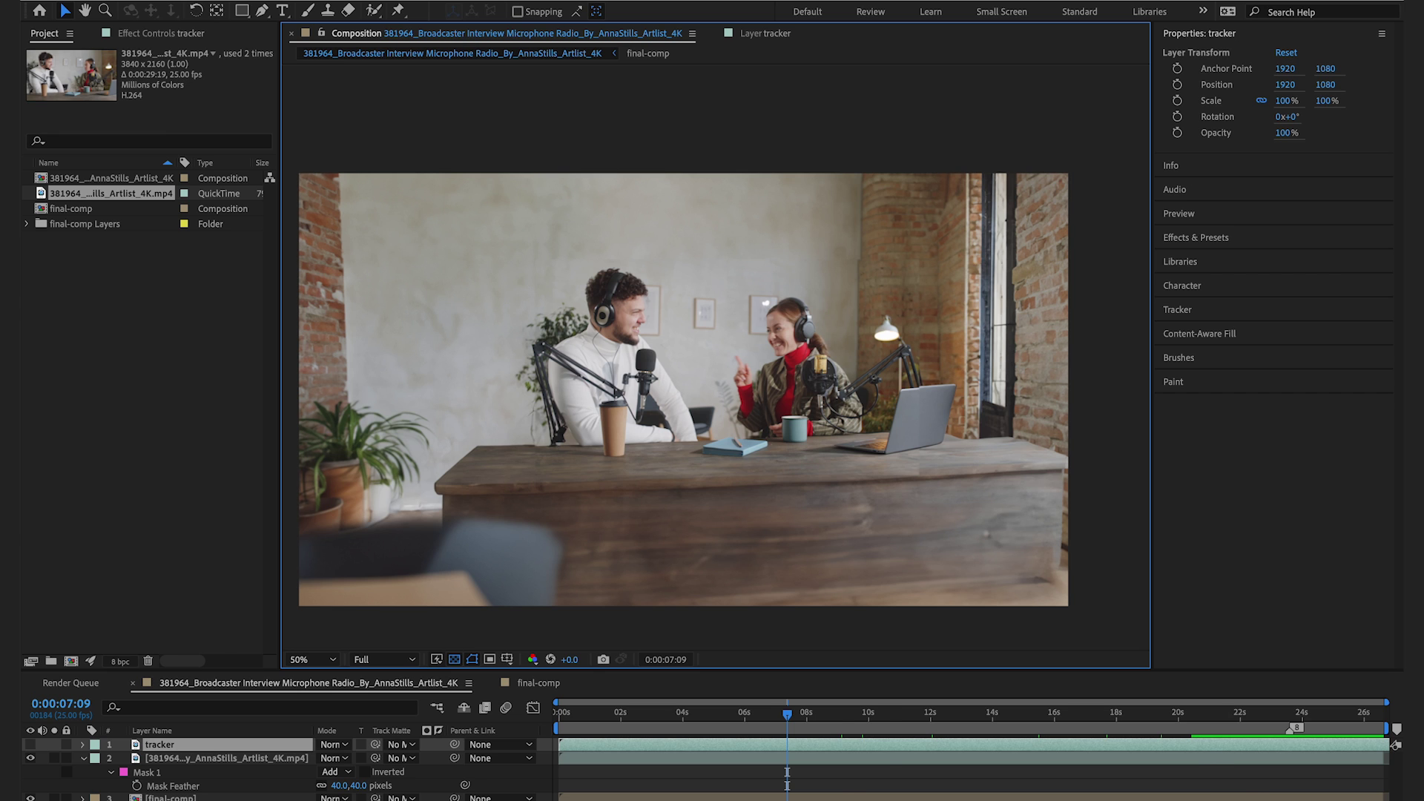
Step: Apply Track in Boris FX Mocha from the Animation menu to the tracker layer
left_click(562, 66)
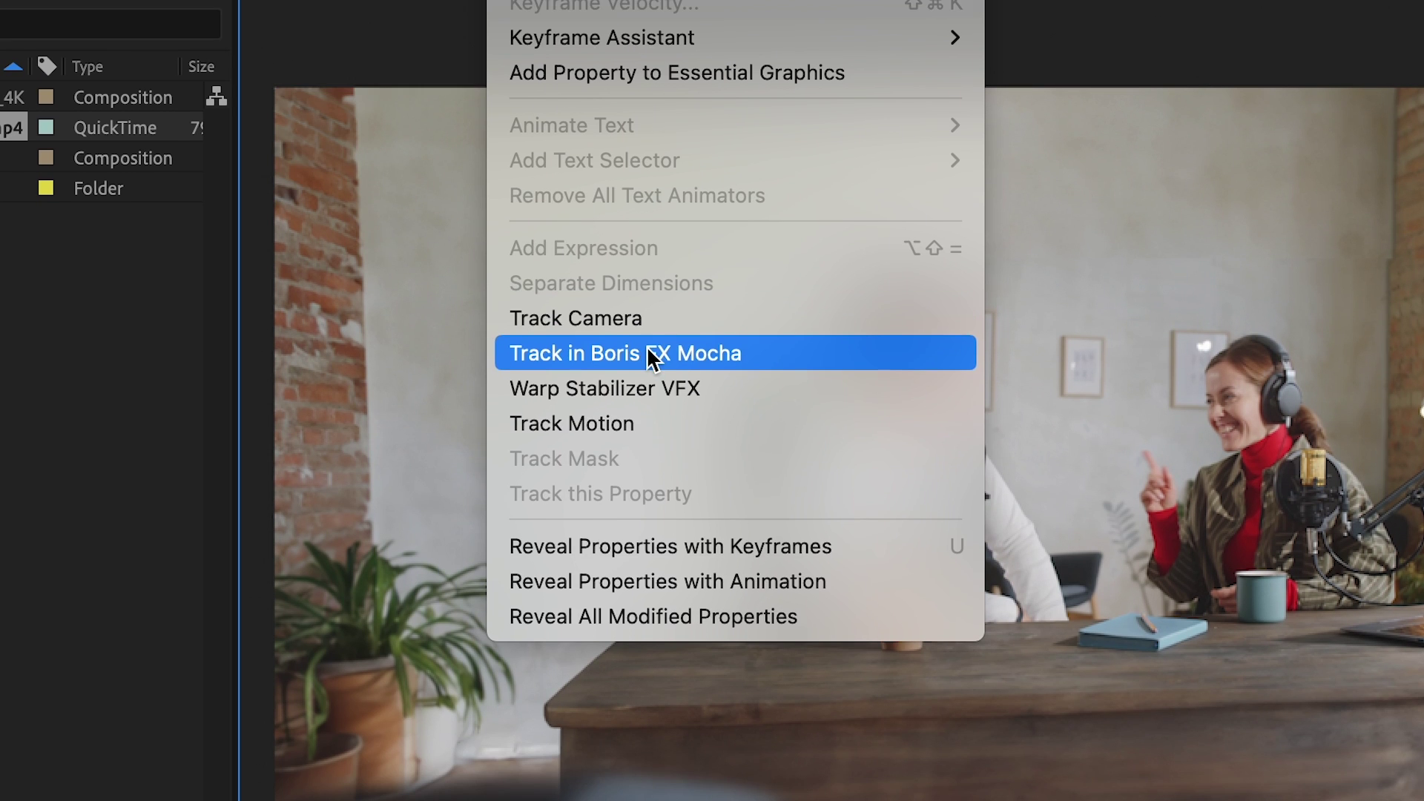
left_click(646, 346)
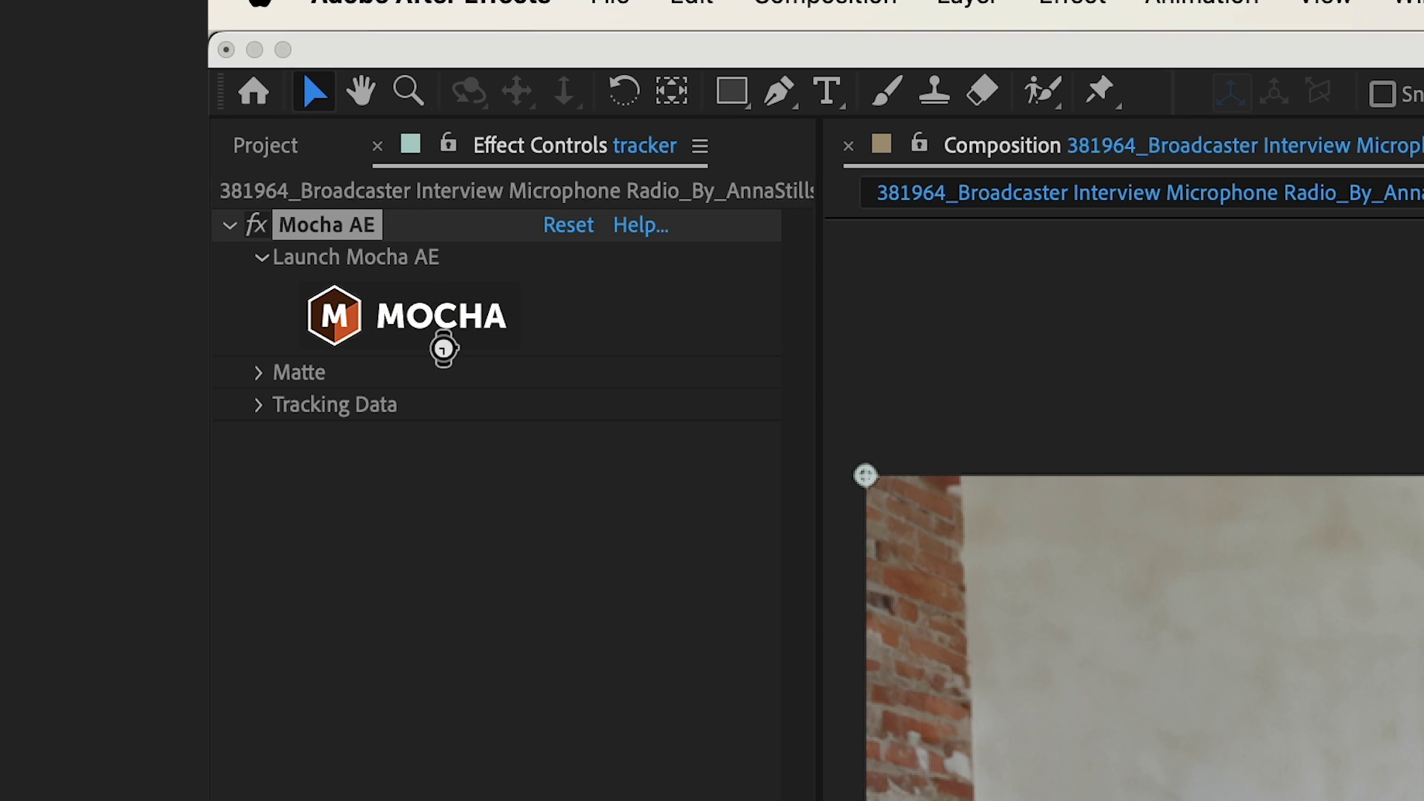
Step: In Mocha, X-Spline the desk notebook, track forward with Skew off, then close Mocha
left_click(408, 315)
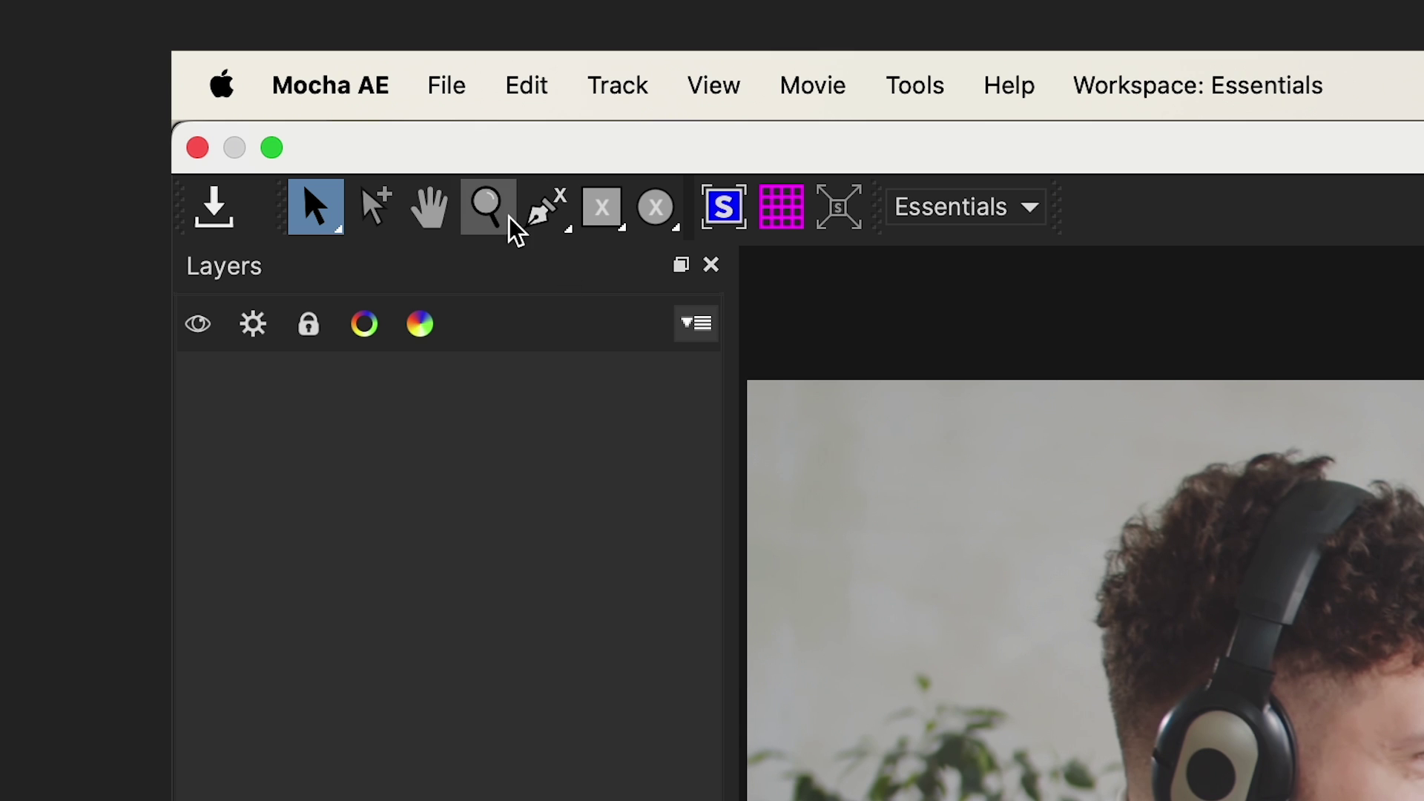
left_click(539, 211)
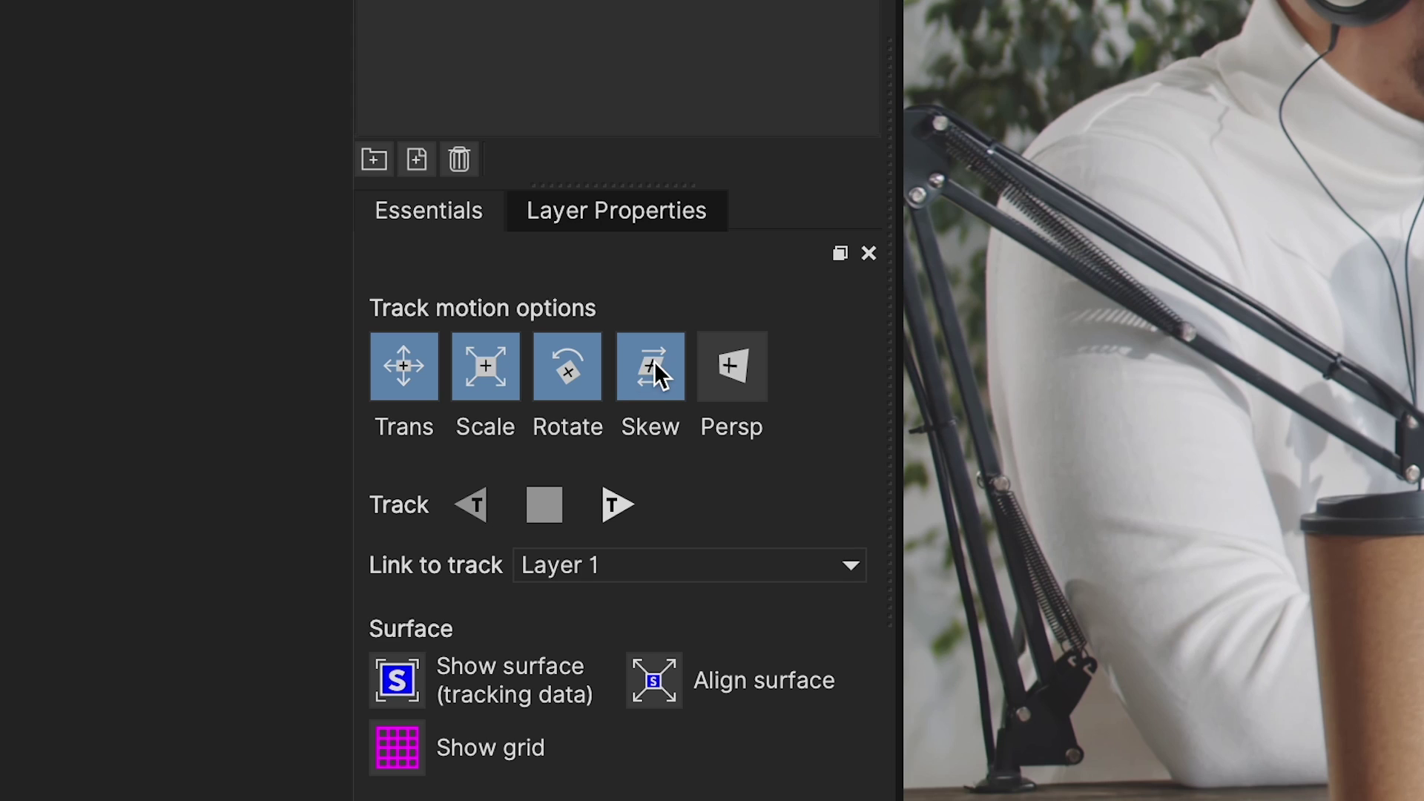
left_click(654, 367)
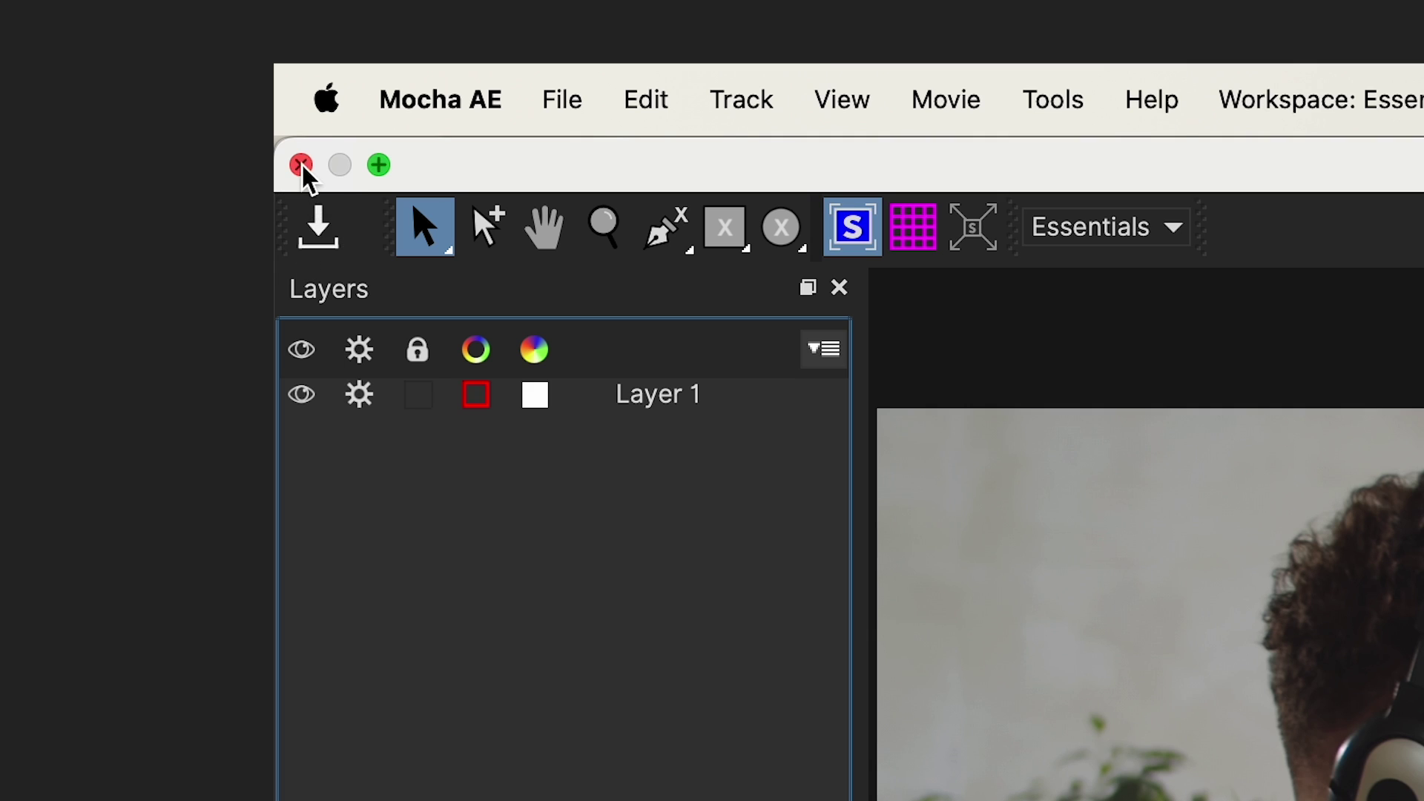
left_click(104, 40)
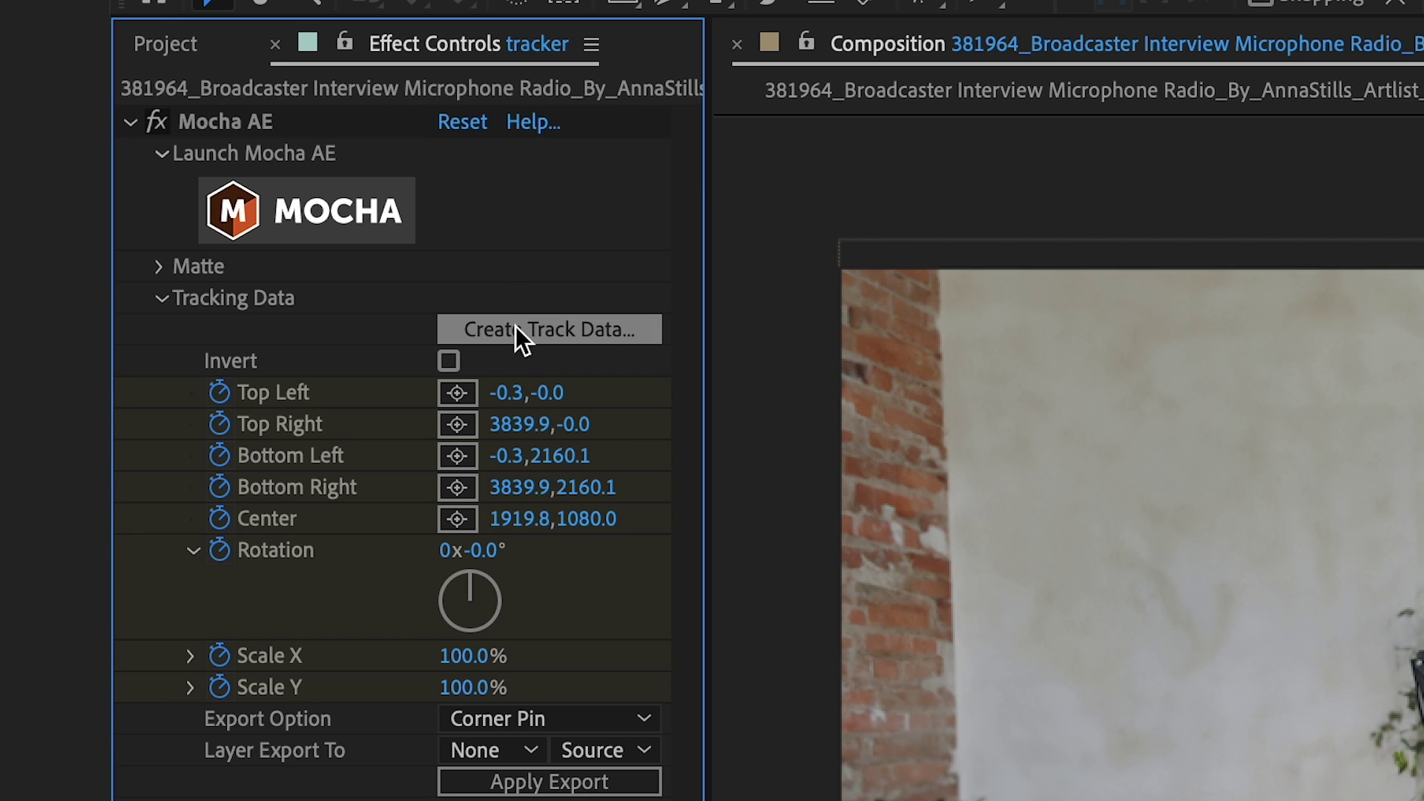
Step: Create track data from Mocha Layer 1 and export it as corner pin onto final-comp
left_click(510, 335)
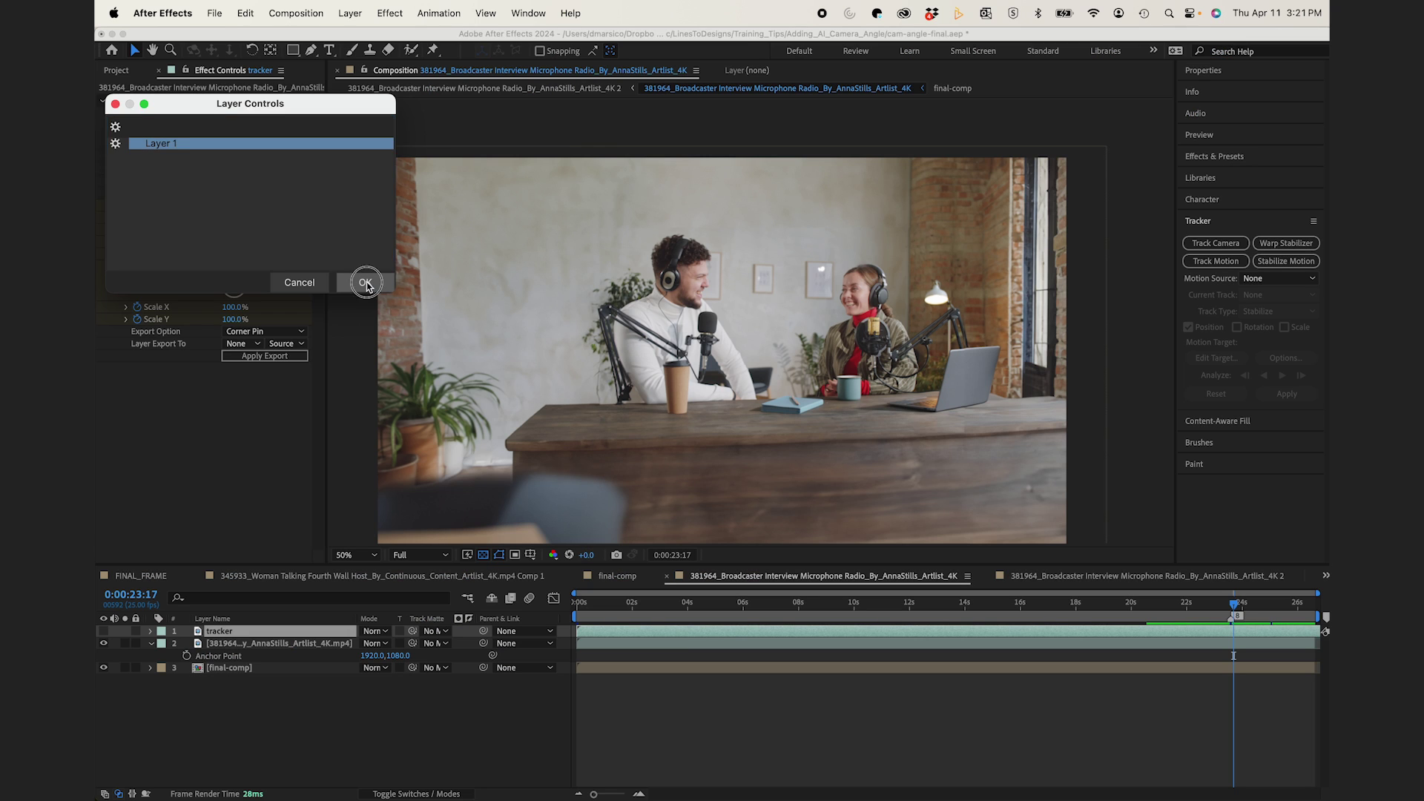
left_click(366, 283)
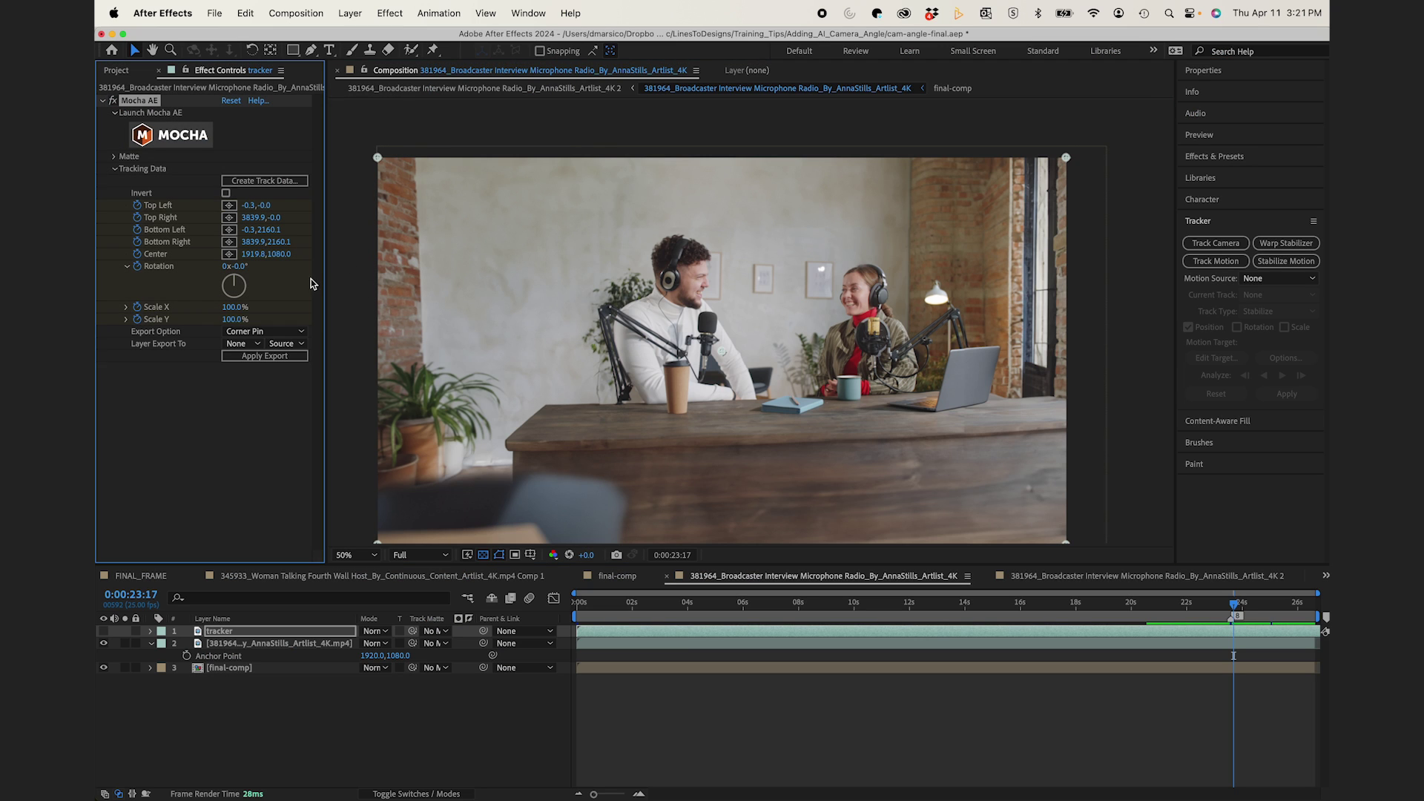
left_click(242, 344)
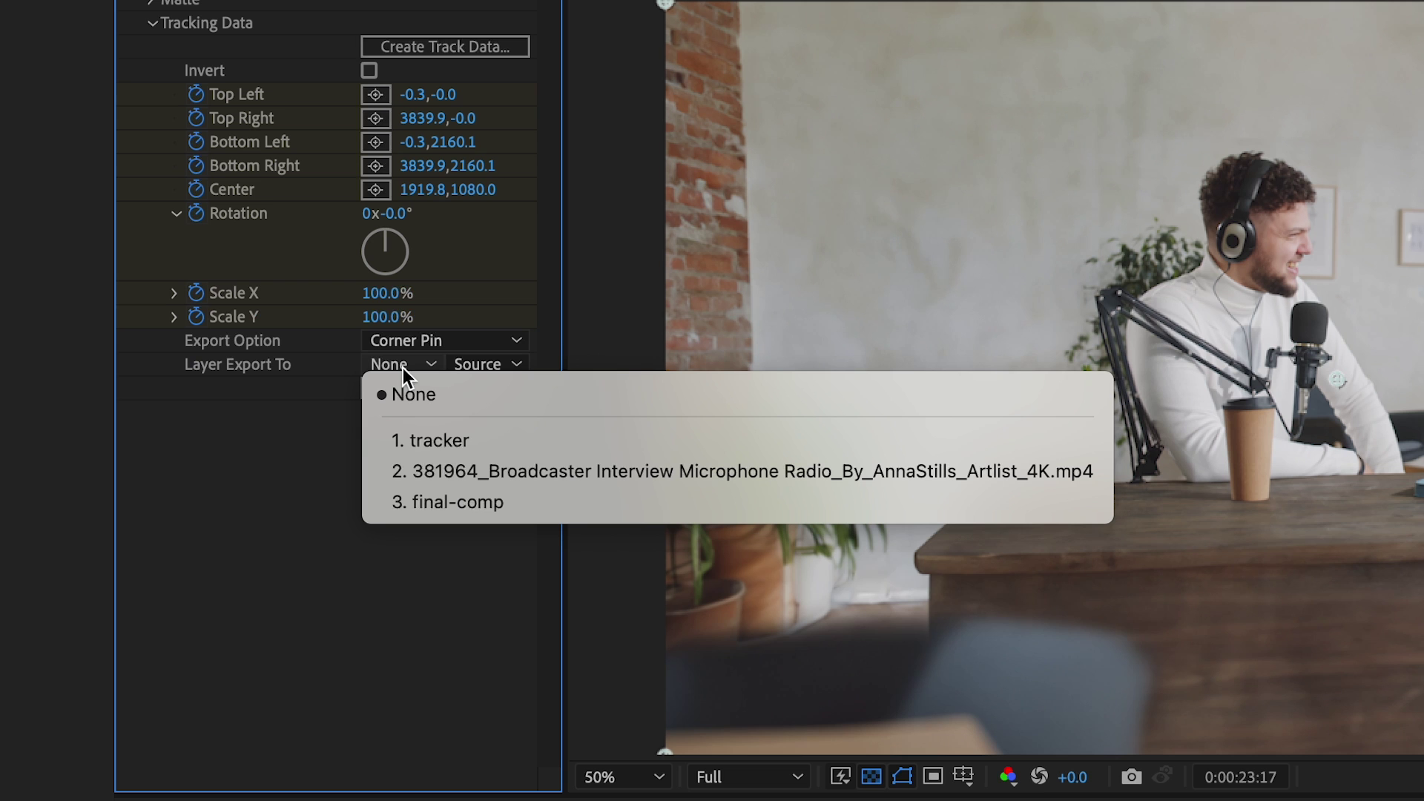
left_click(459, 501)
left_click(446, 393)
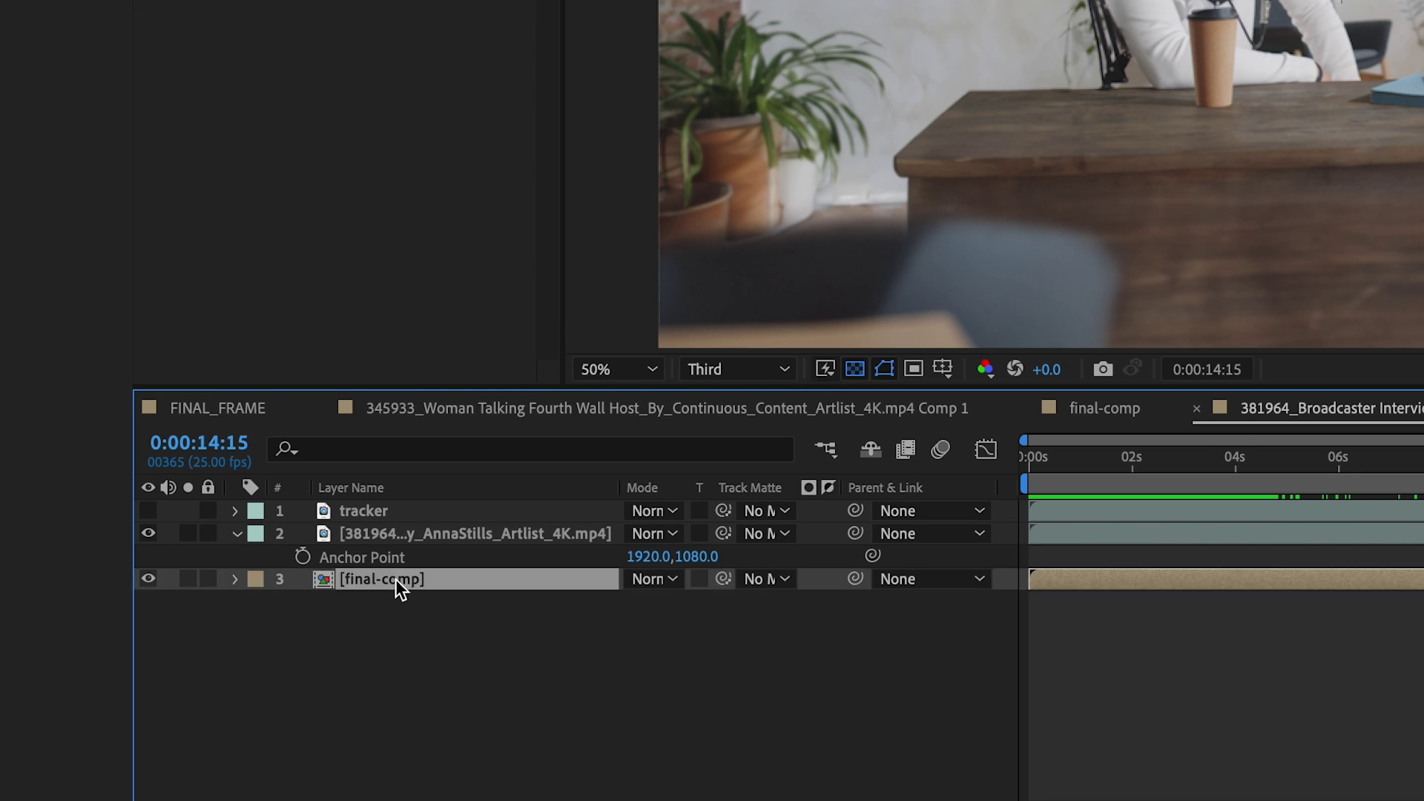
Step: Hide the out-of-focus chair layer in final-comp and paste it into the podcast comp
double_click(395, 580)
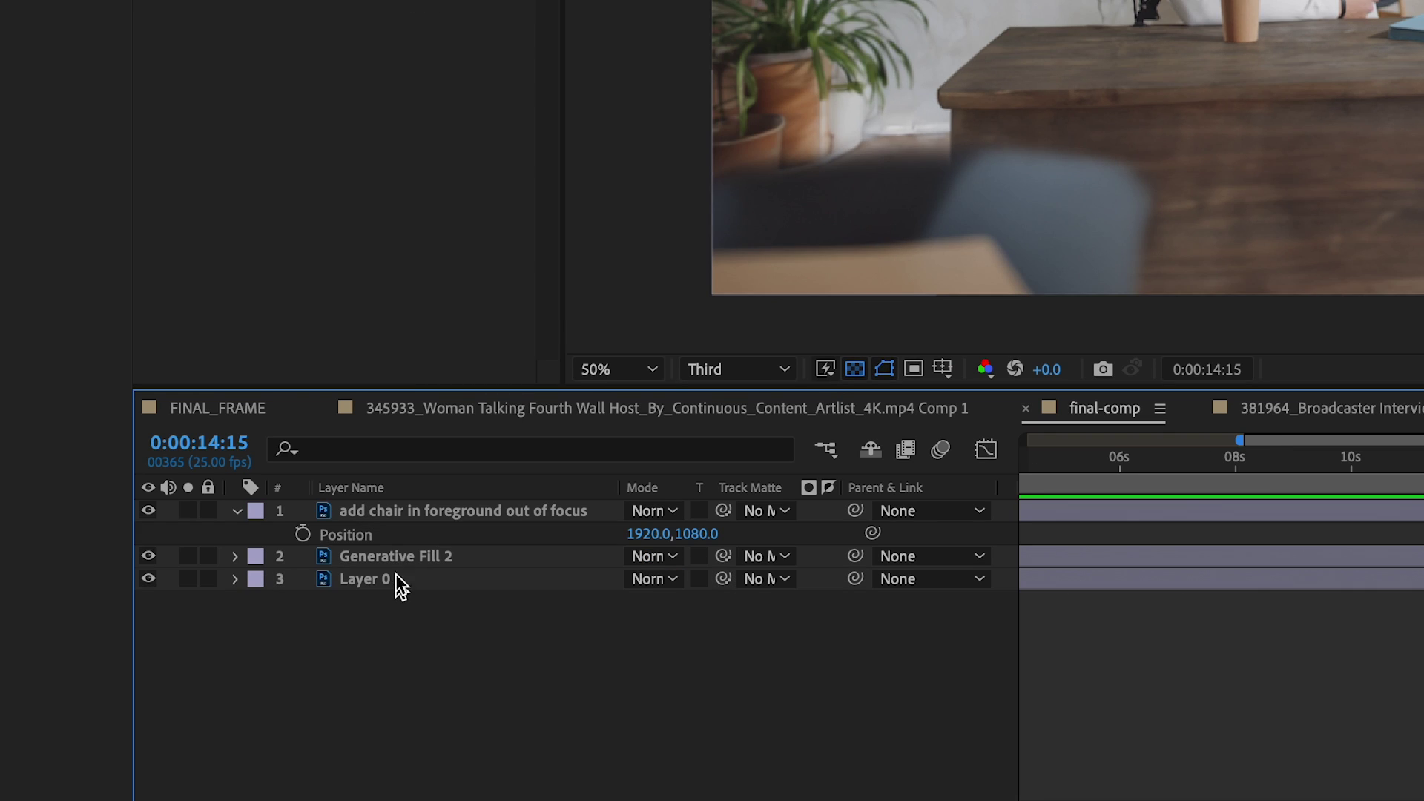
left_click(395, 515)
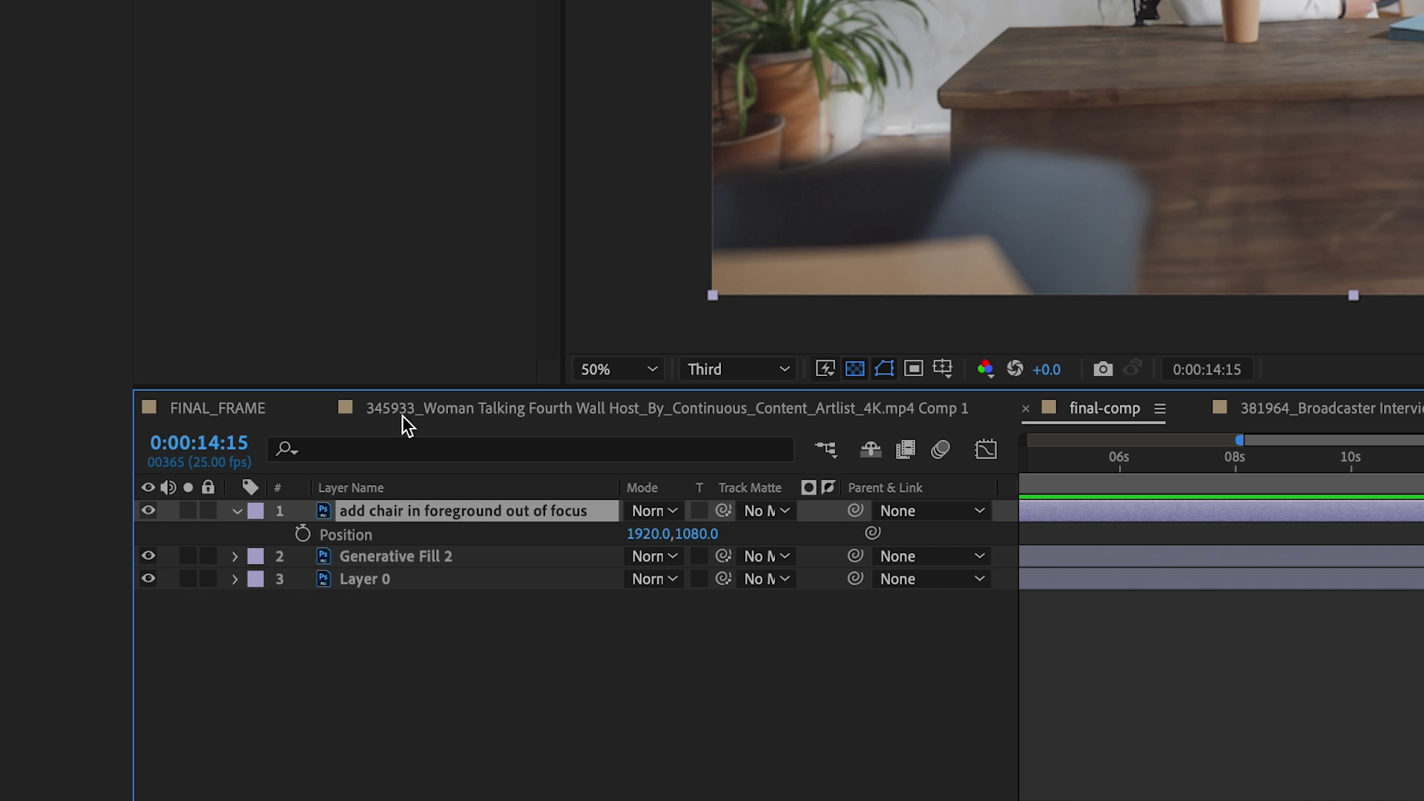
left_click(148, 510)
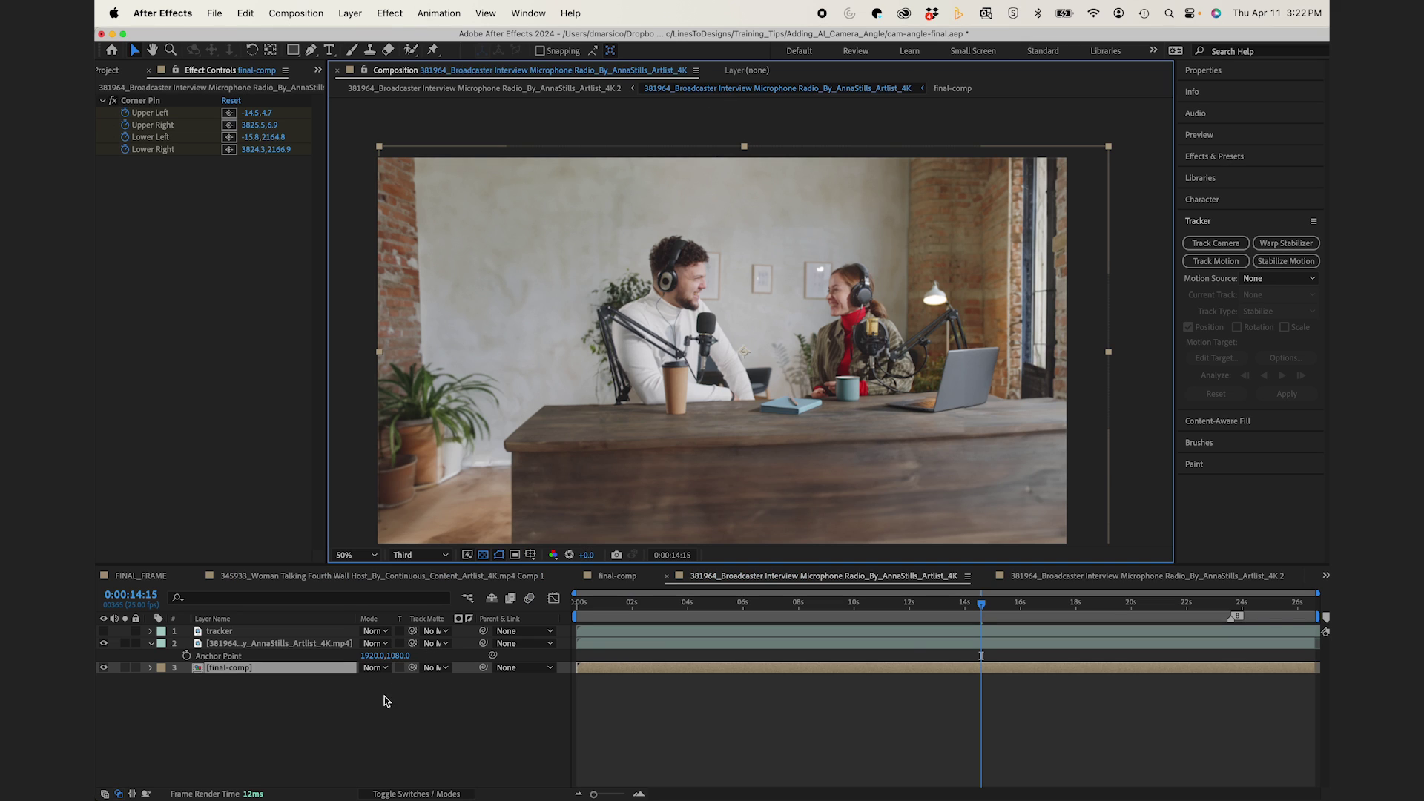
left_click(385, 701)
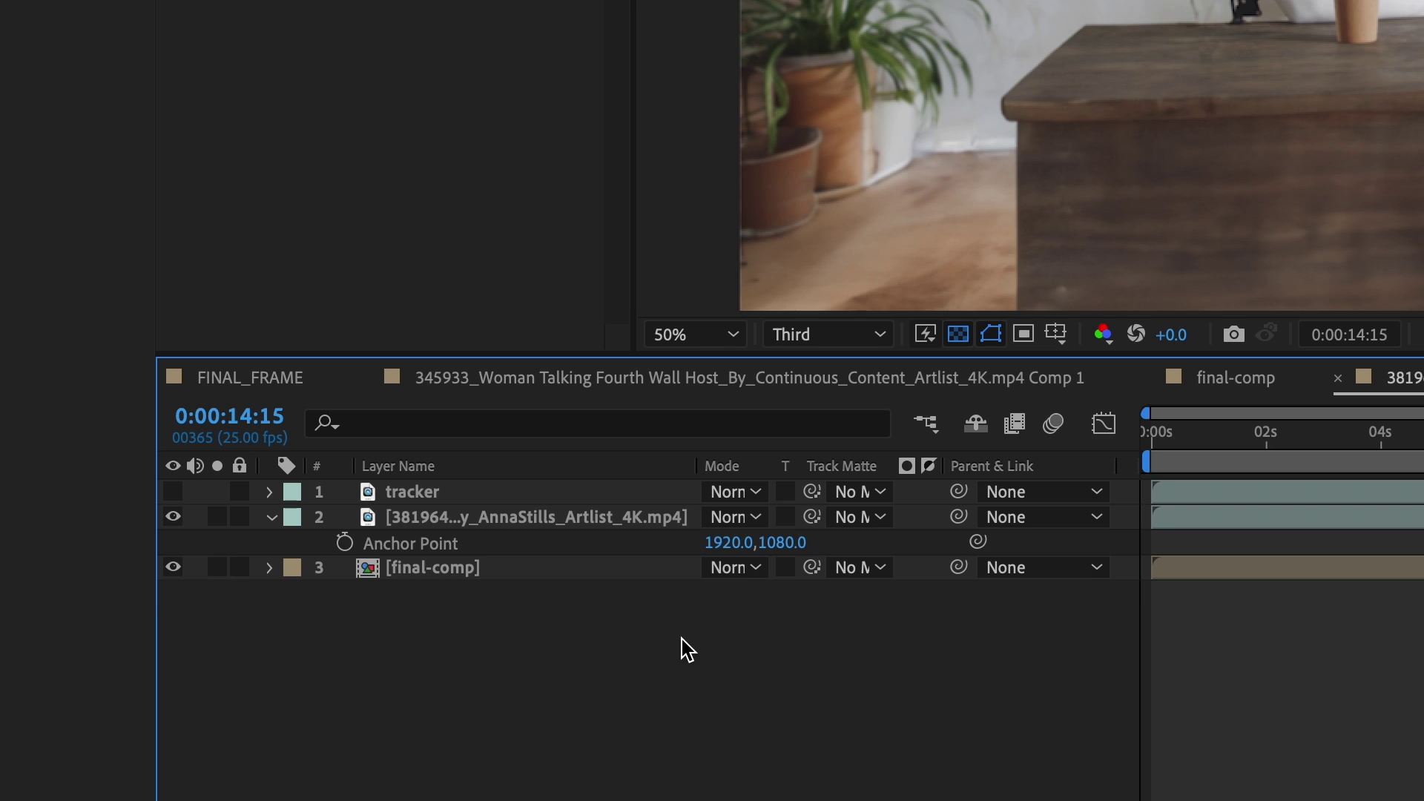
key("super+v")
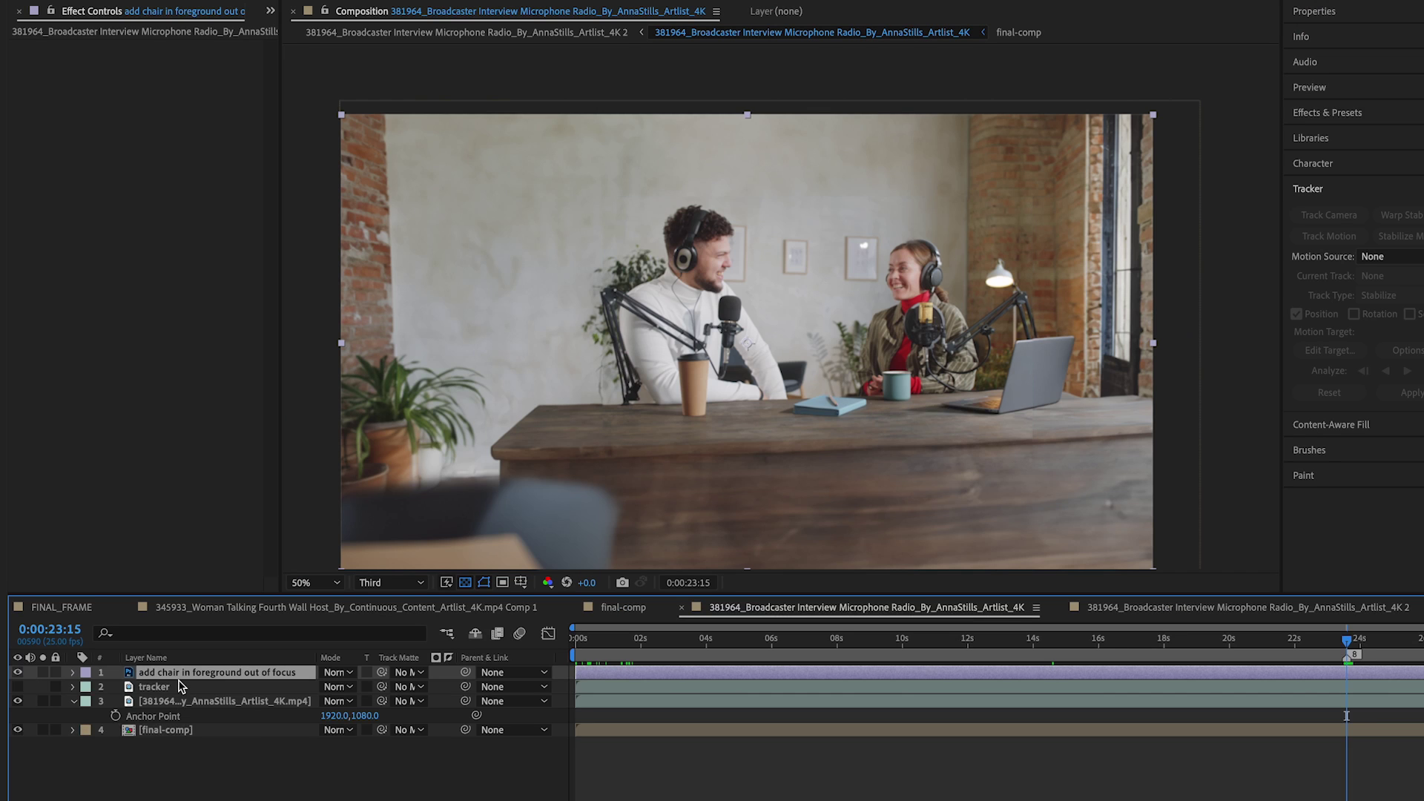
Step: Create track data from the tracker's Mocha Layer 1 and target the foreground chair layer
left_click(413, 517)
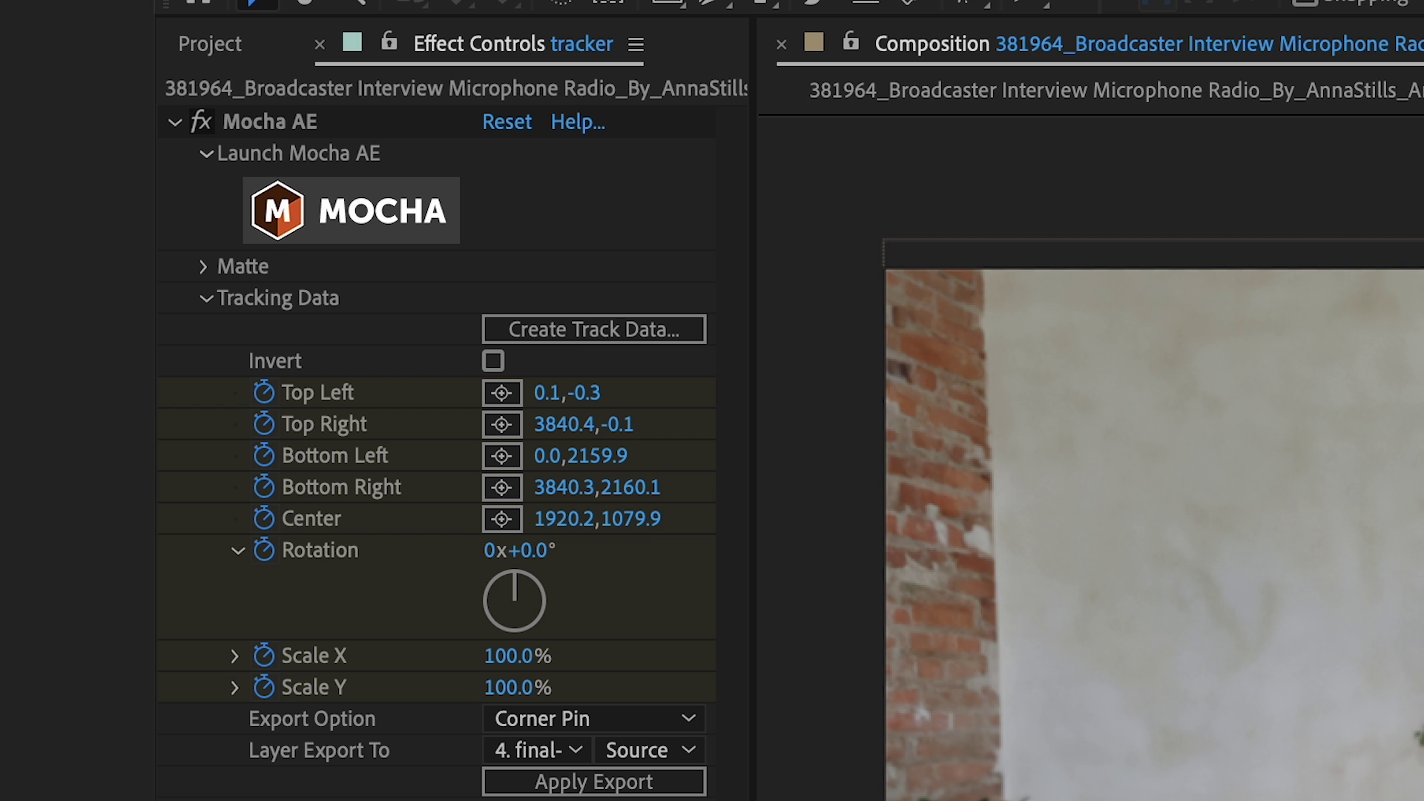
left_click(569, 325)
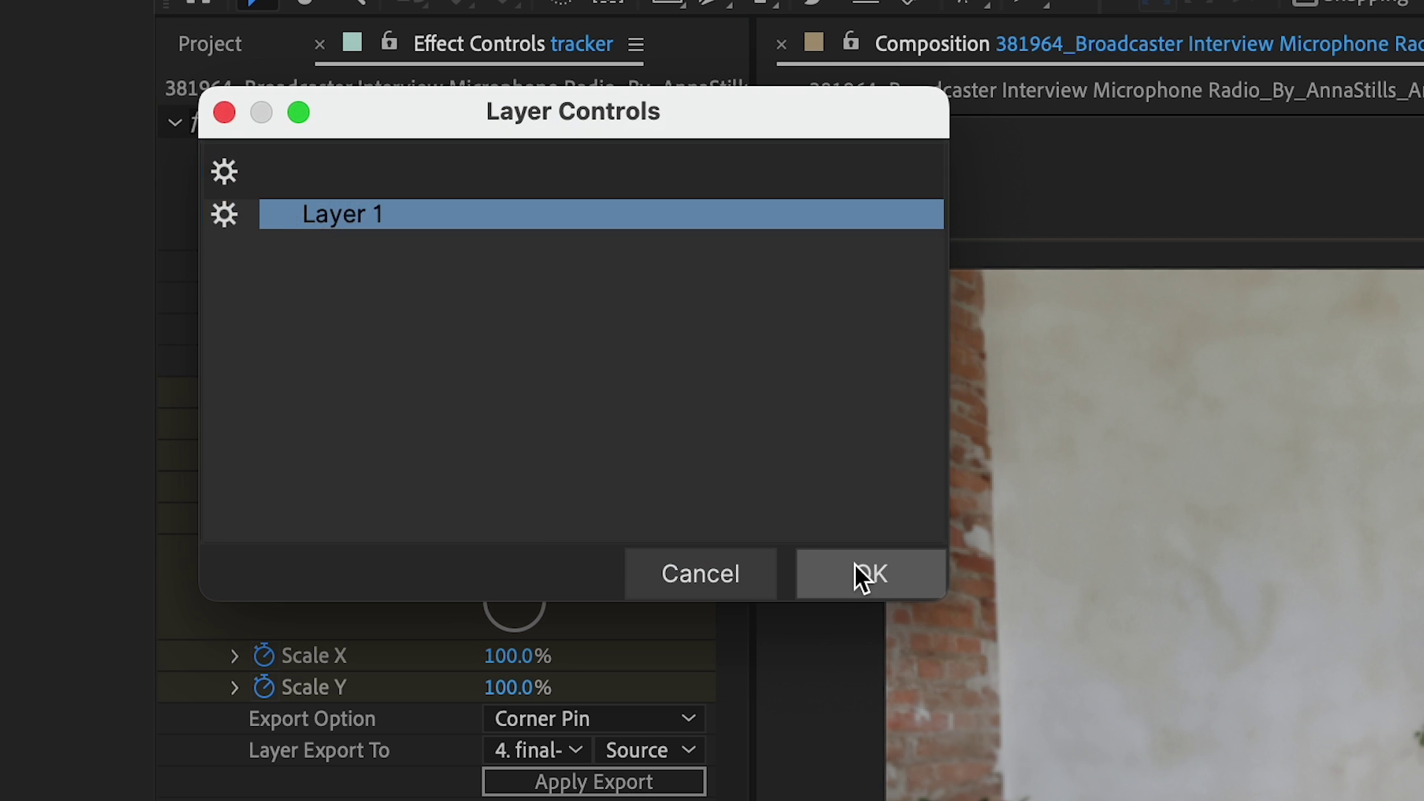
left_click(860, 569)
left_click(549, 750)
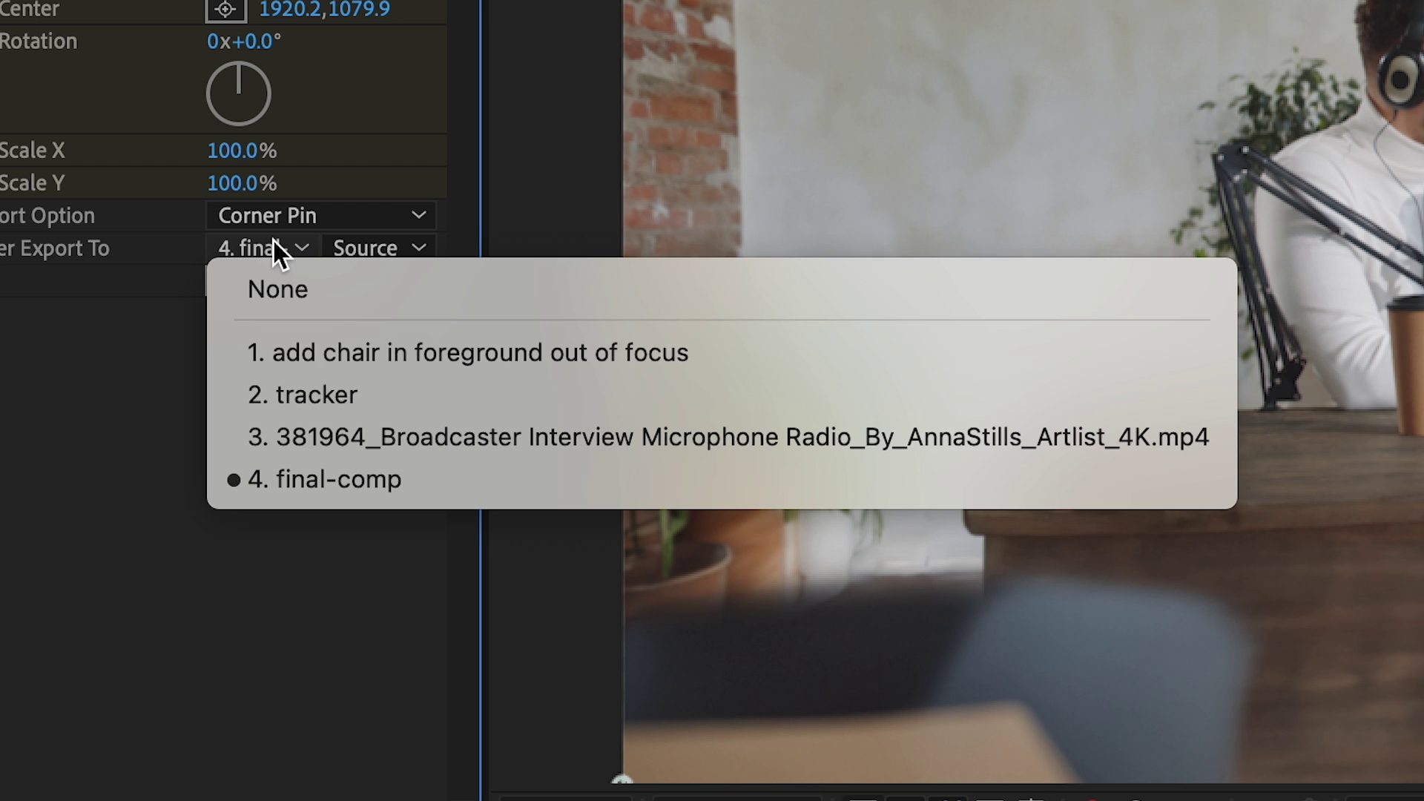
left_click(390, 350)
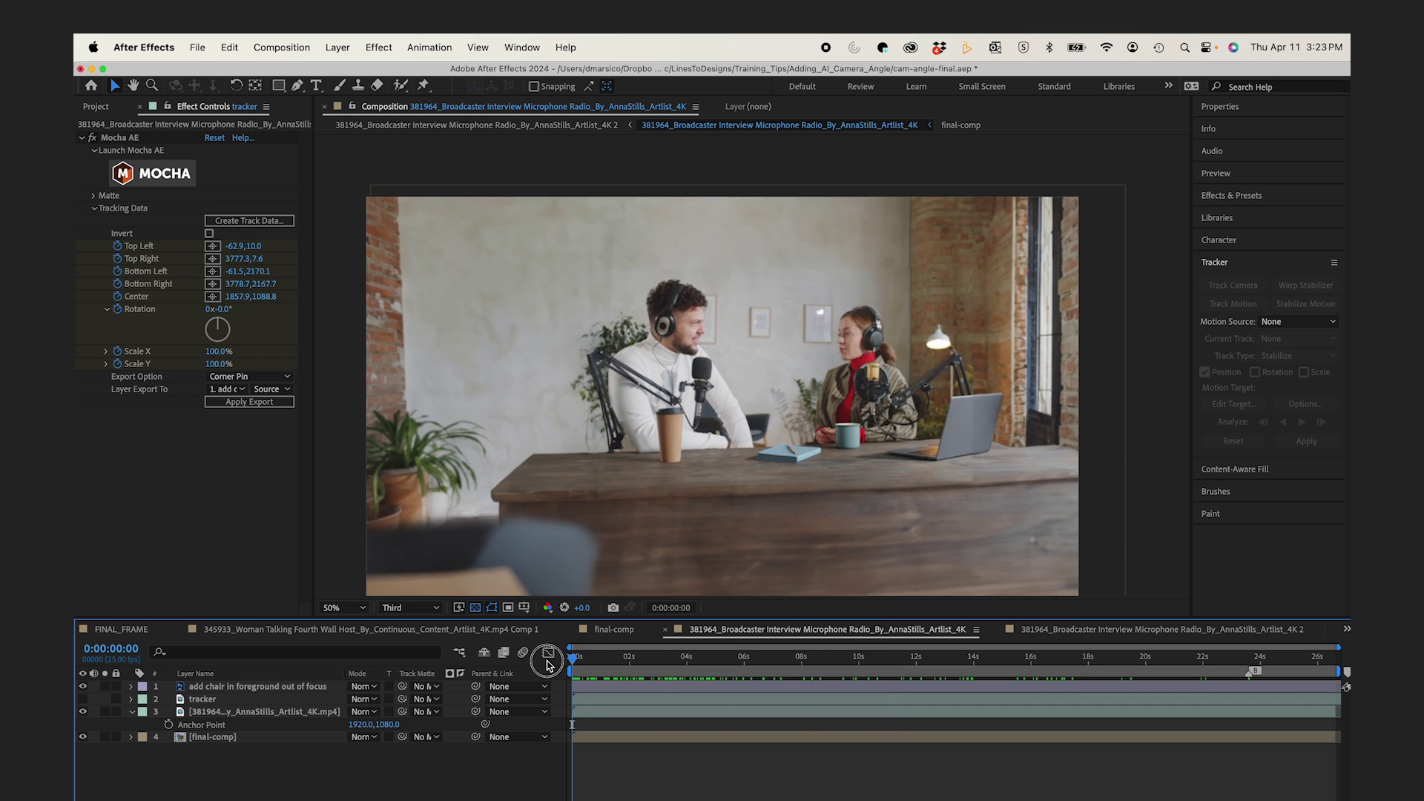
Step: Add a new Null Object layer to the podcast comp at the first frame
left_click(889, 625)
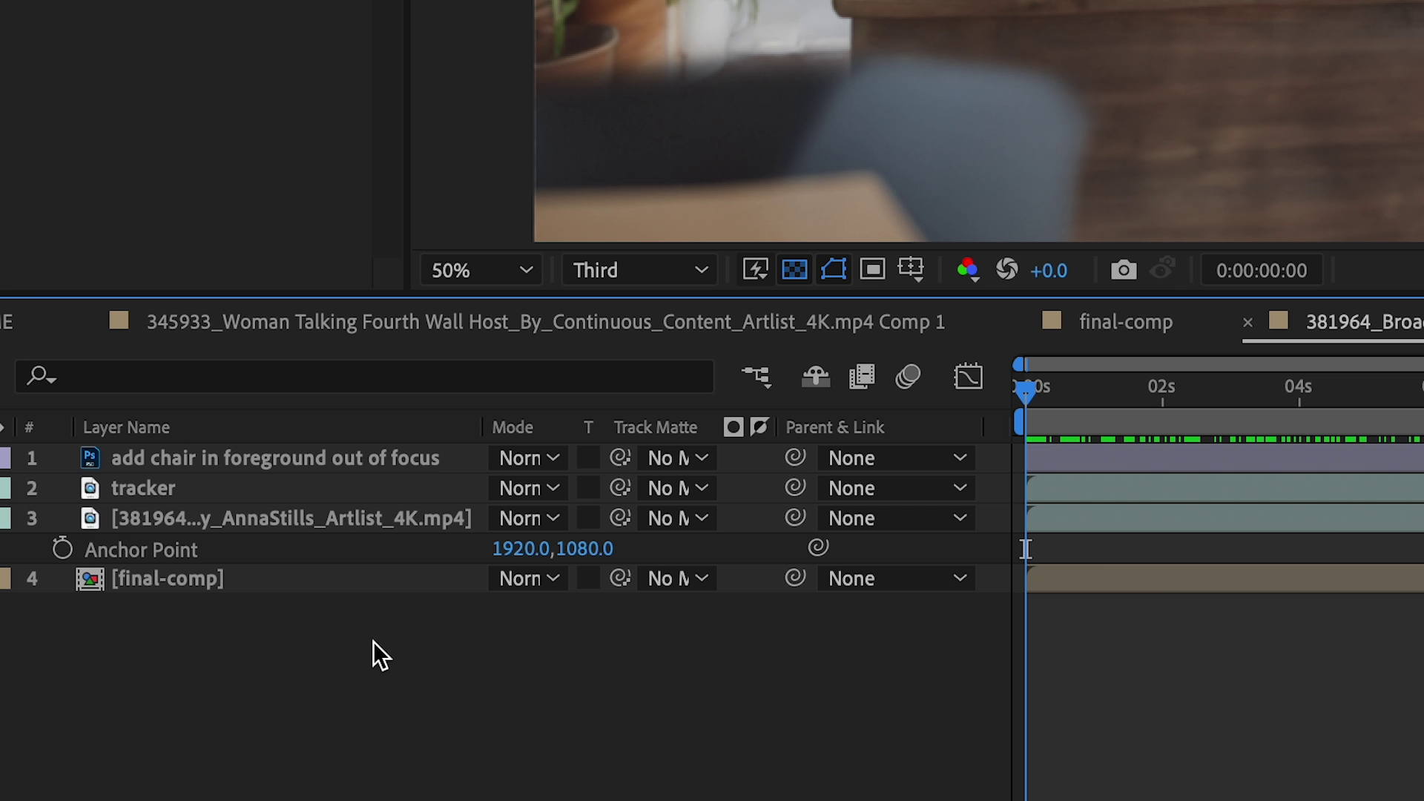
right_click(372, 640)
mouse_move(421, 411)
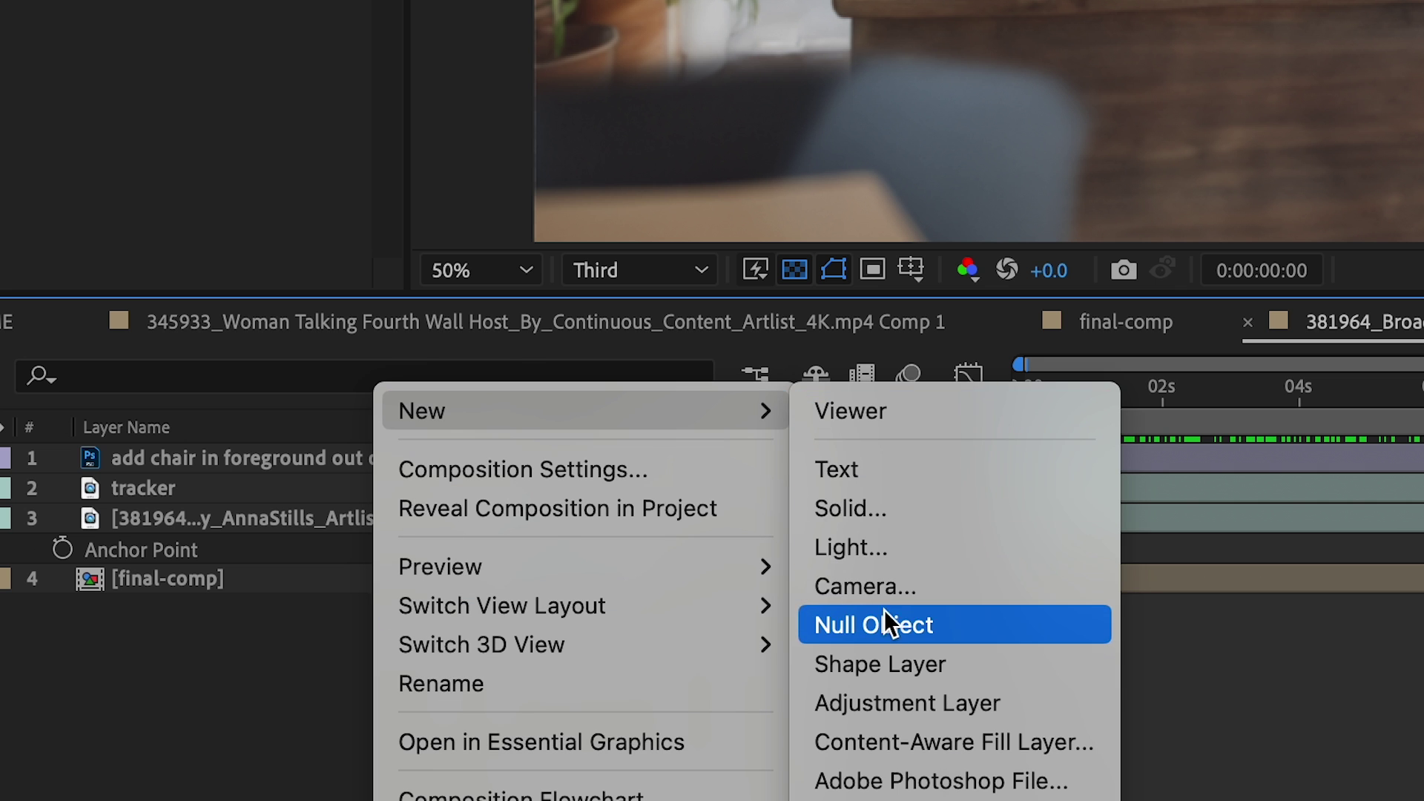
left_click(838, 626)
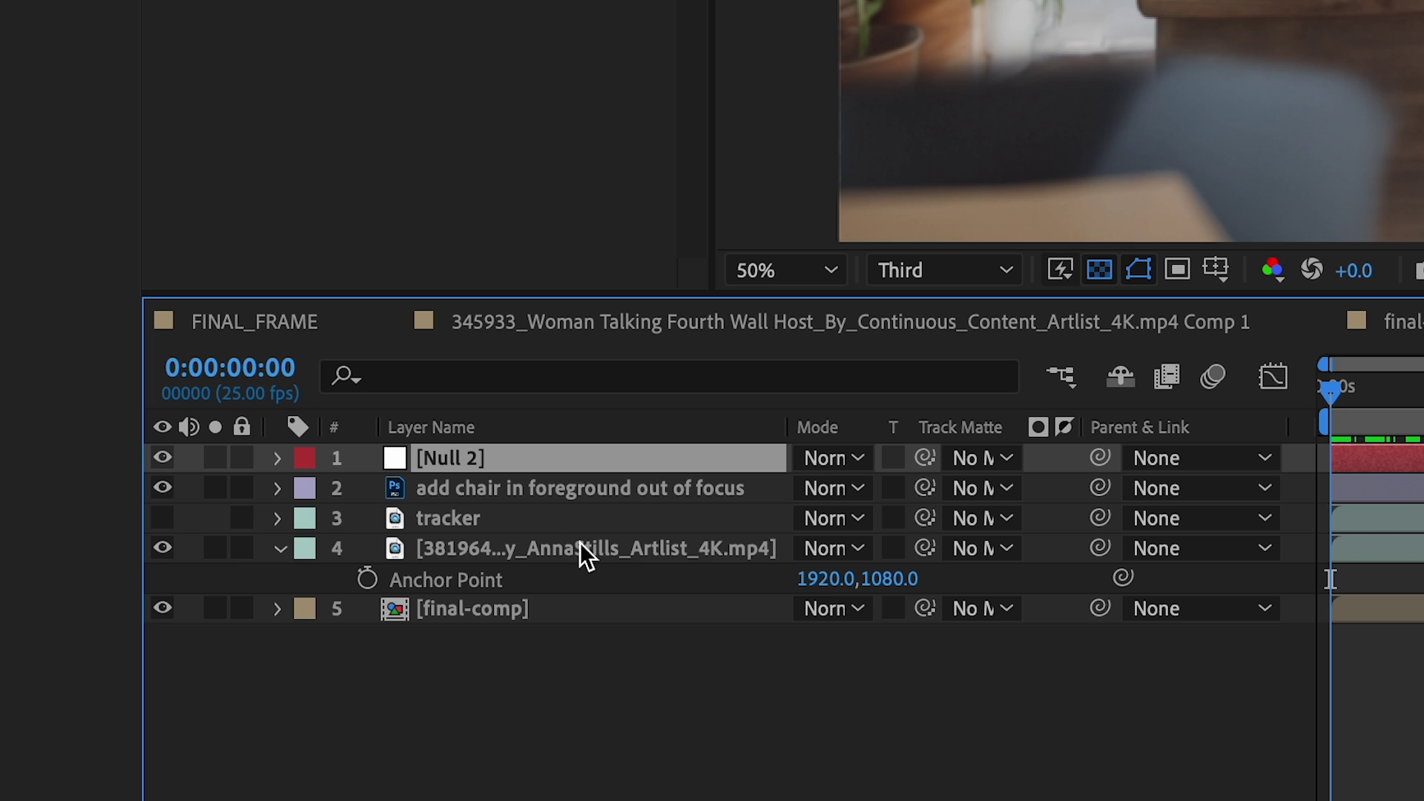
Step: Parent final-comp and the podcast footage to Null 2, showing its Scale and Position
left_click(544, 611)
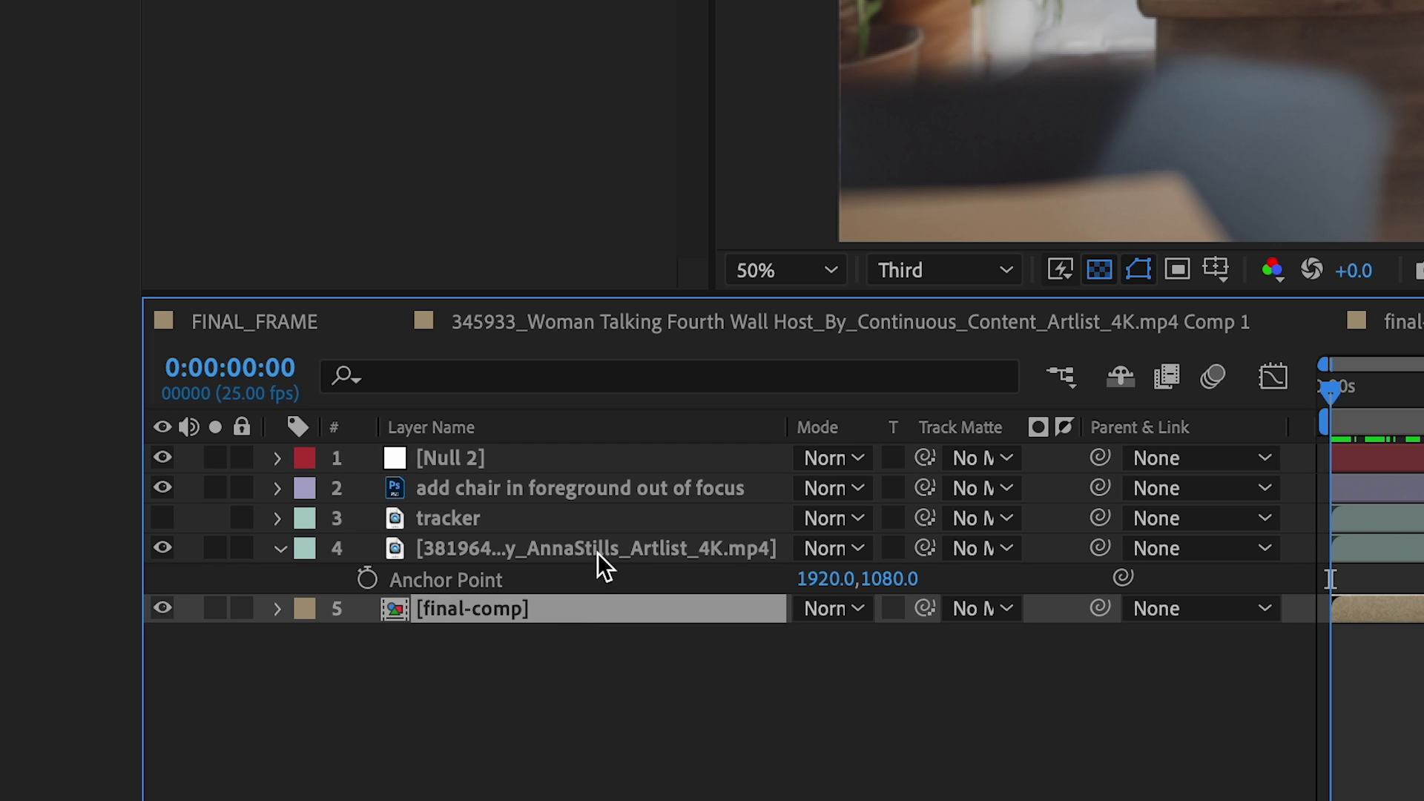
left_click(607, 546, "ctrl")
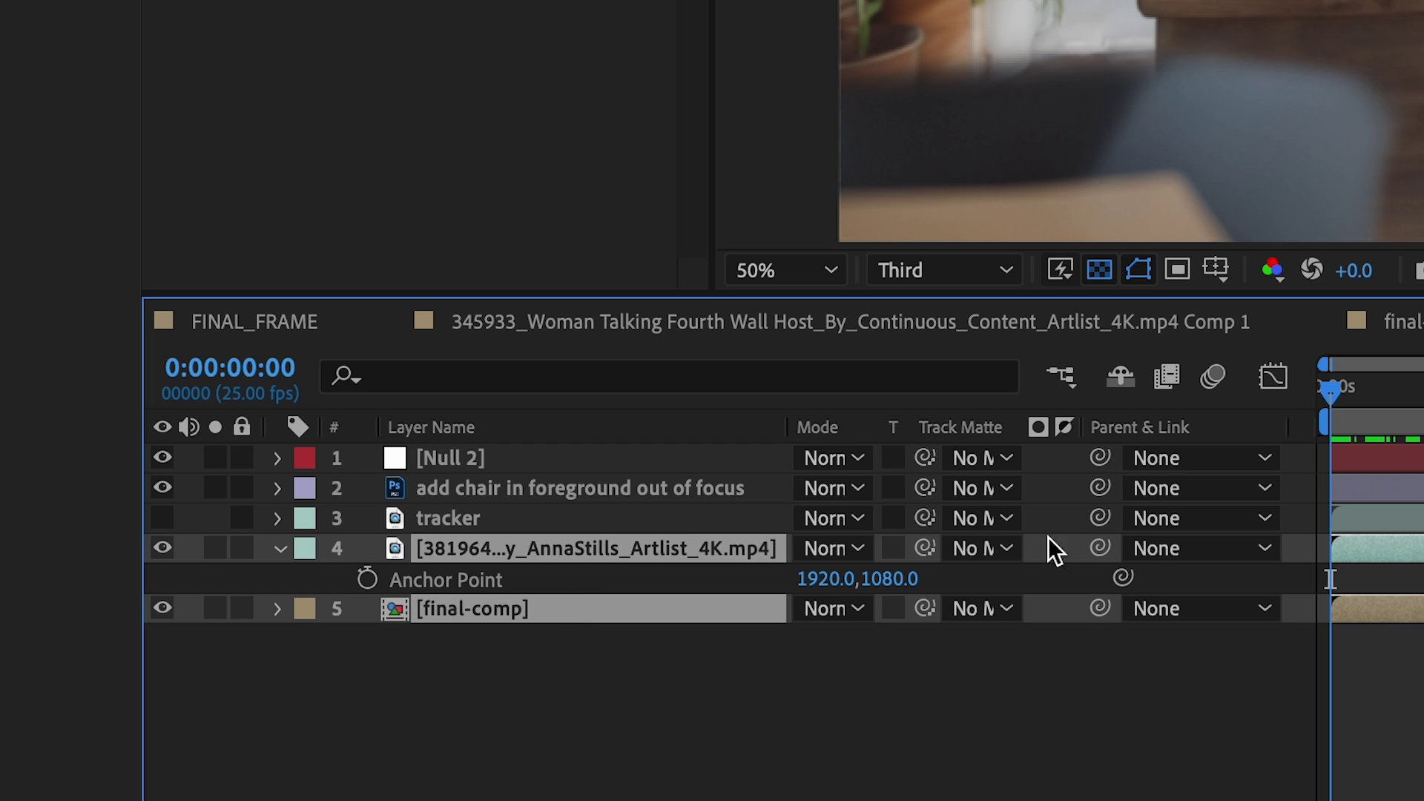
left_click_drag(1100, 549, 532, 453)
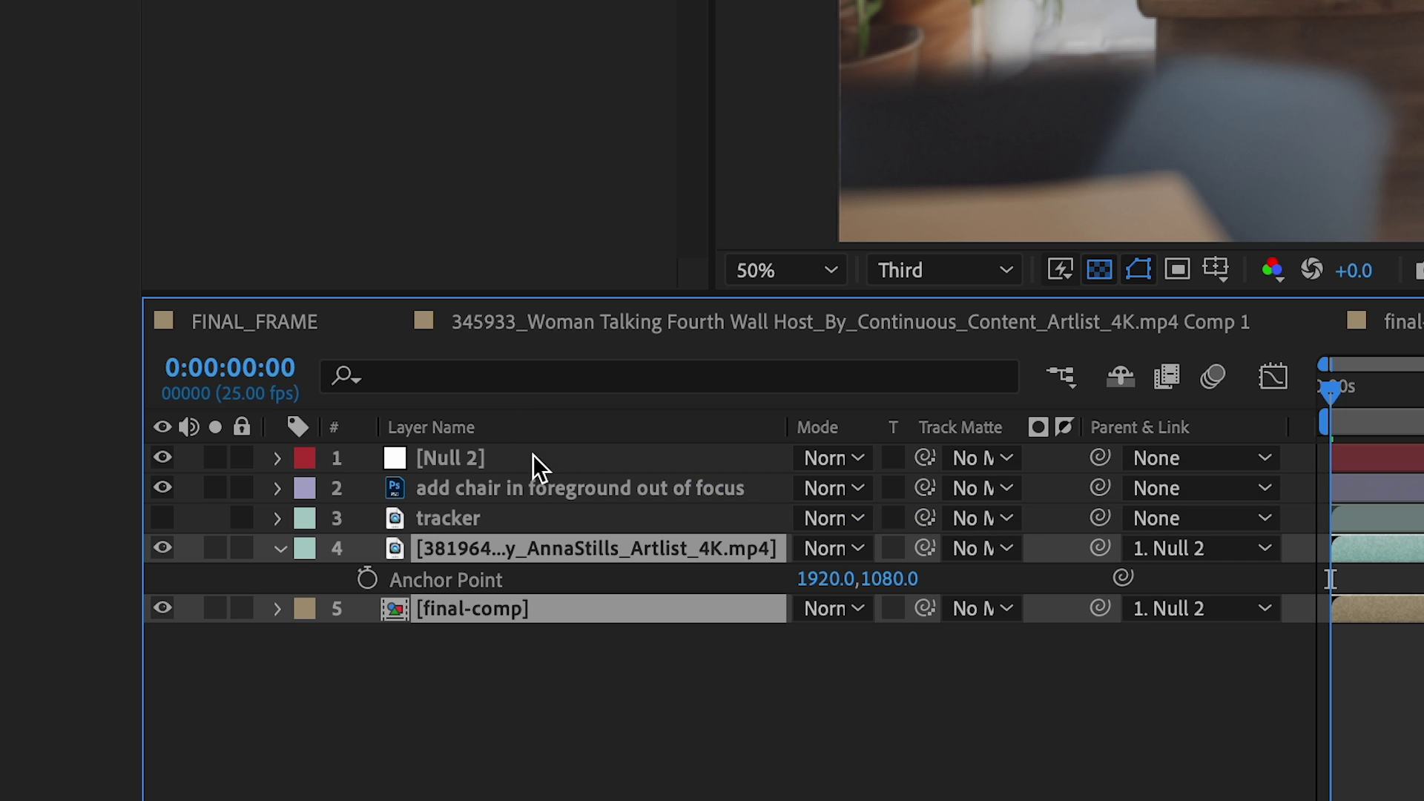
left_click(533, 456)
key("s")
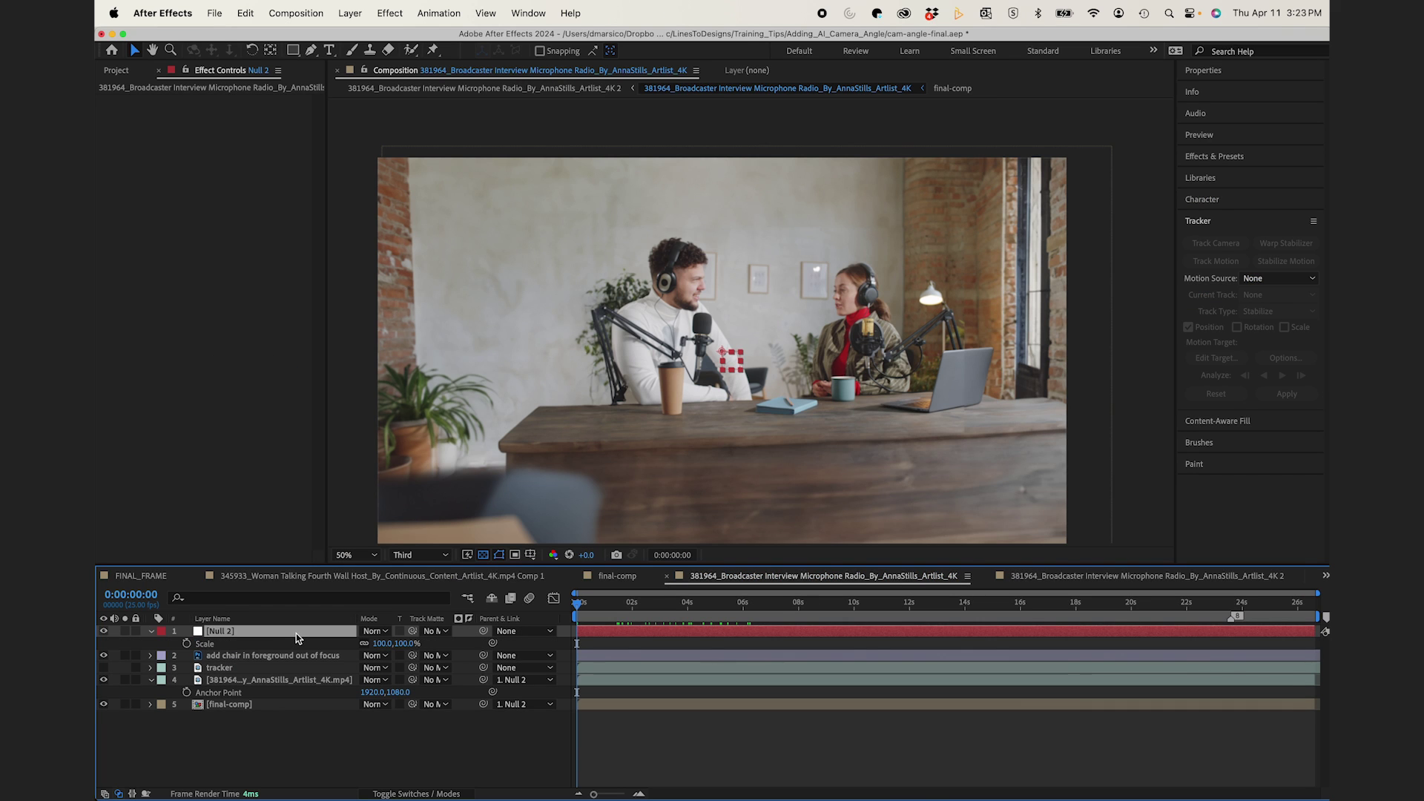
key("shift+p")
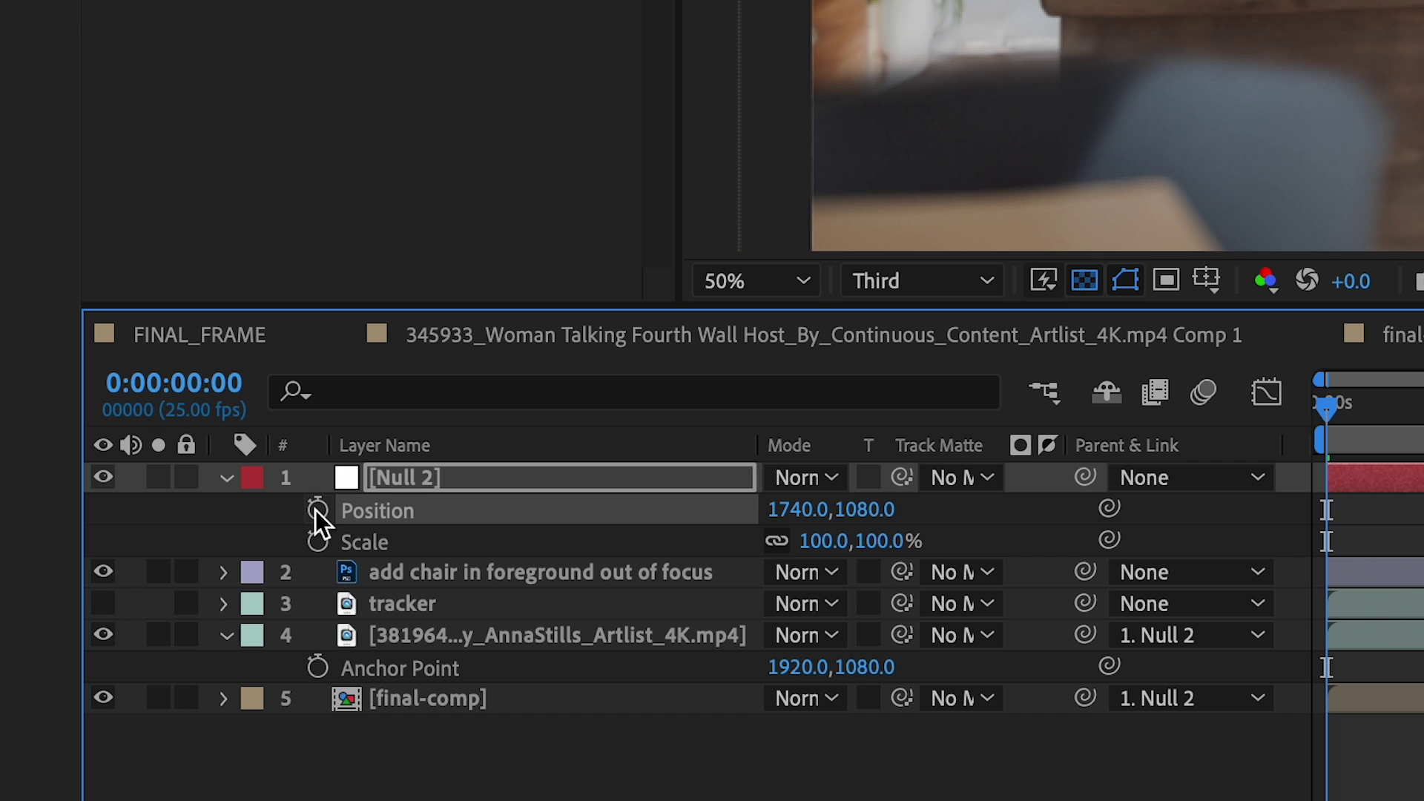
Step: Keyframe Null 2's Position at the start, check the slider move mid-clip, and return to frame one
left_click(186, 643)
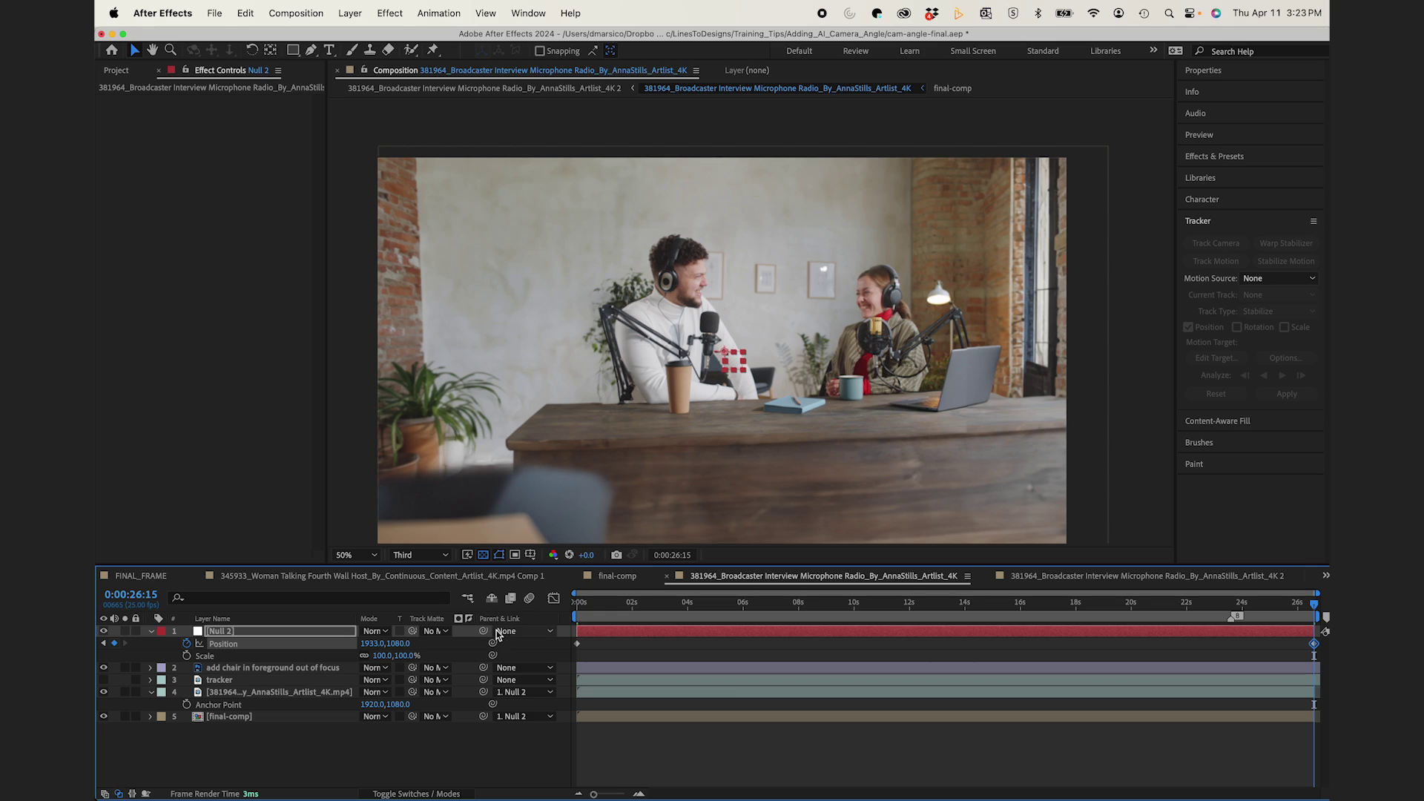
left_click_drag(616, 621, 977, 583)
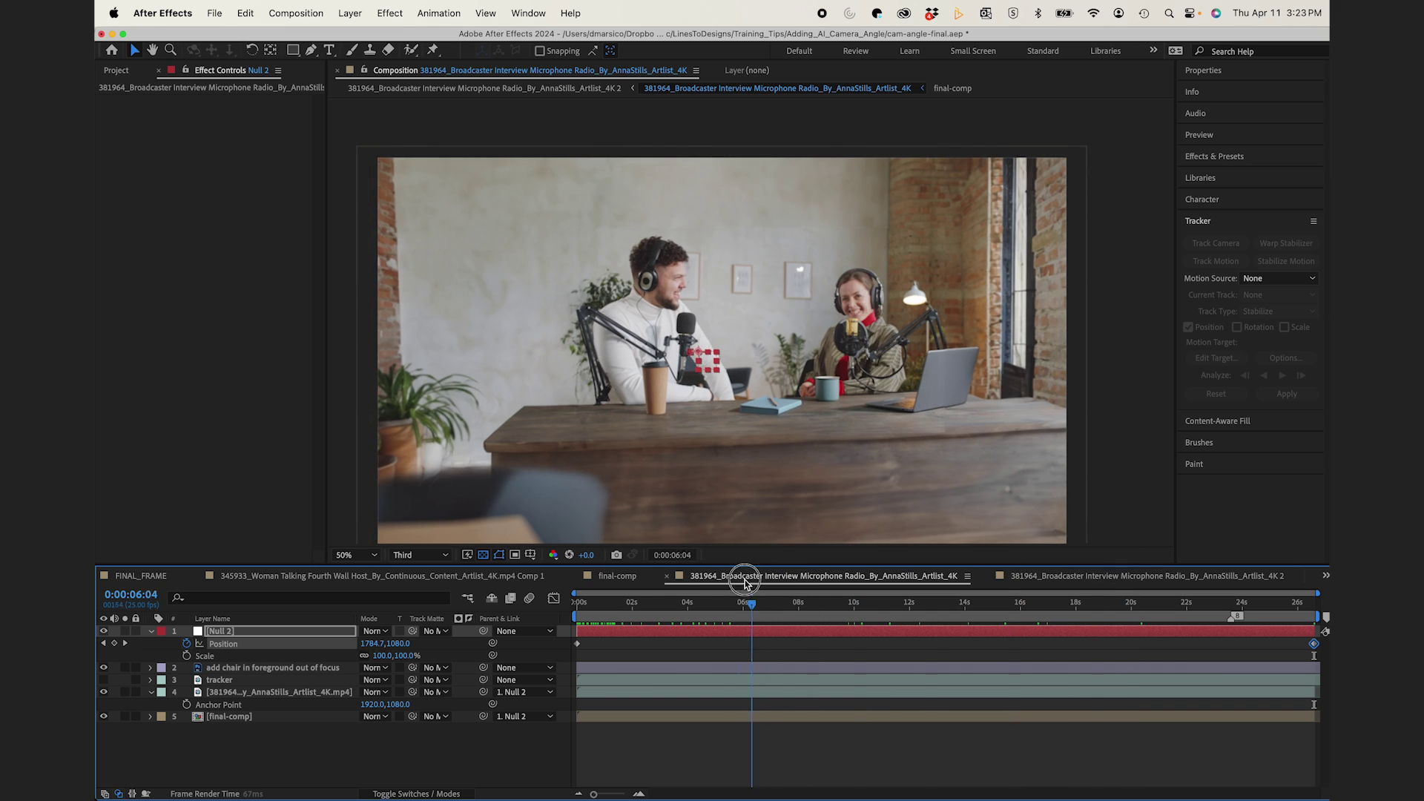
left_click(580, 615)
left_click_drag(580, 614, 460, 643)
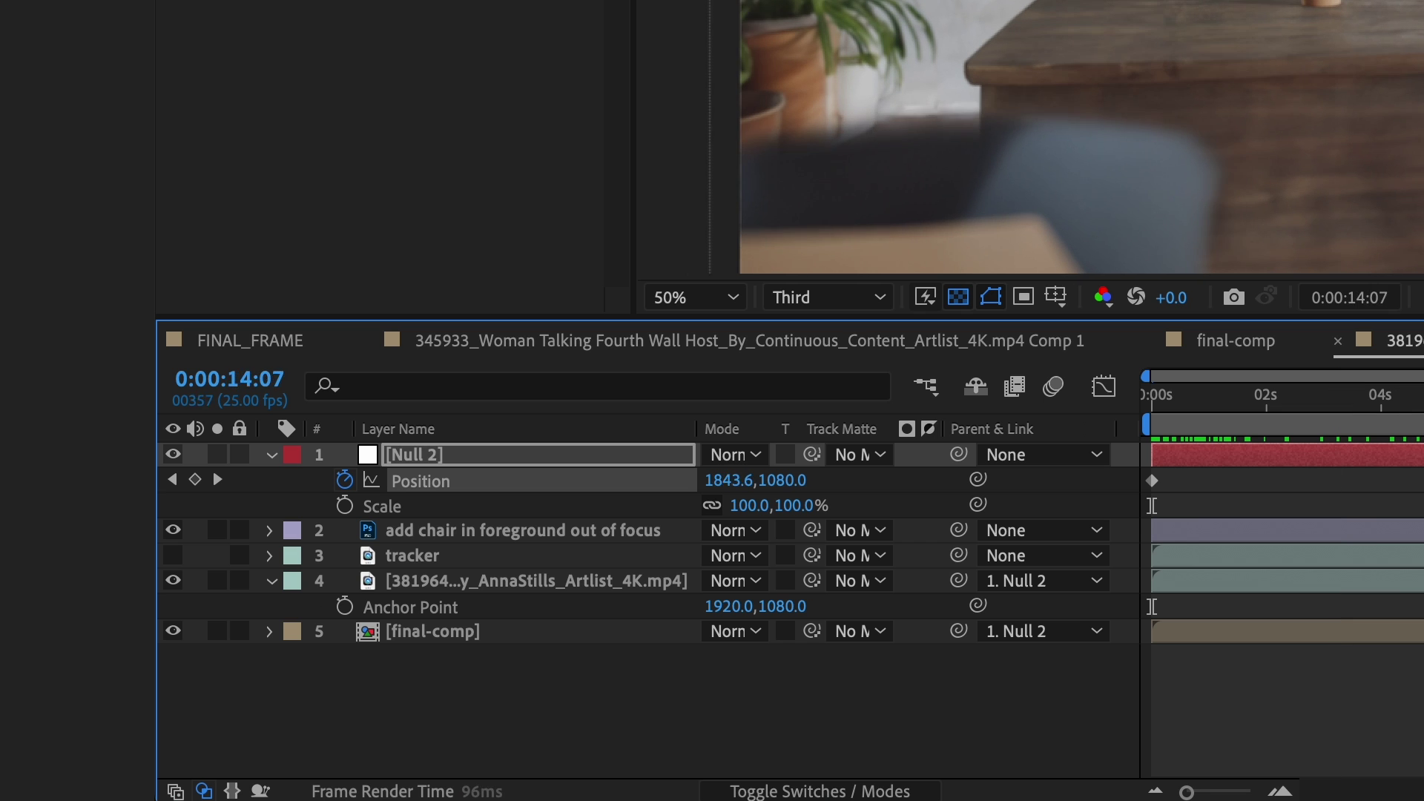
left_click(545, 530)
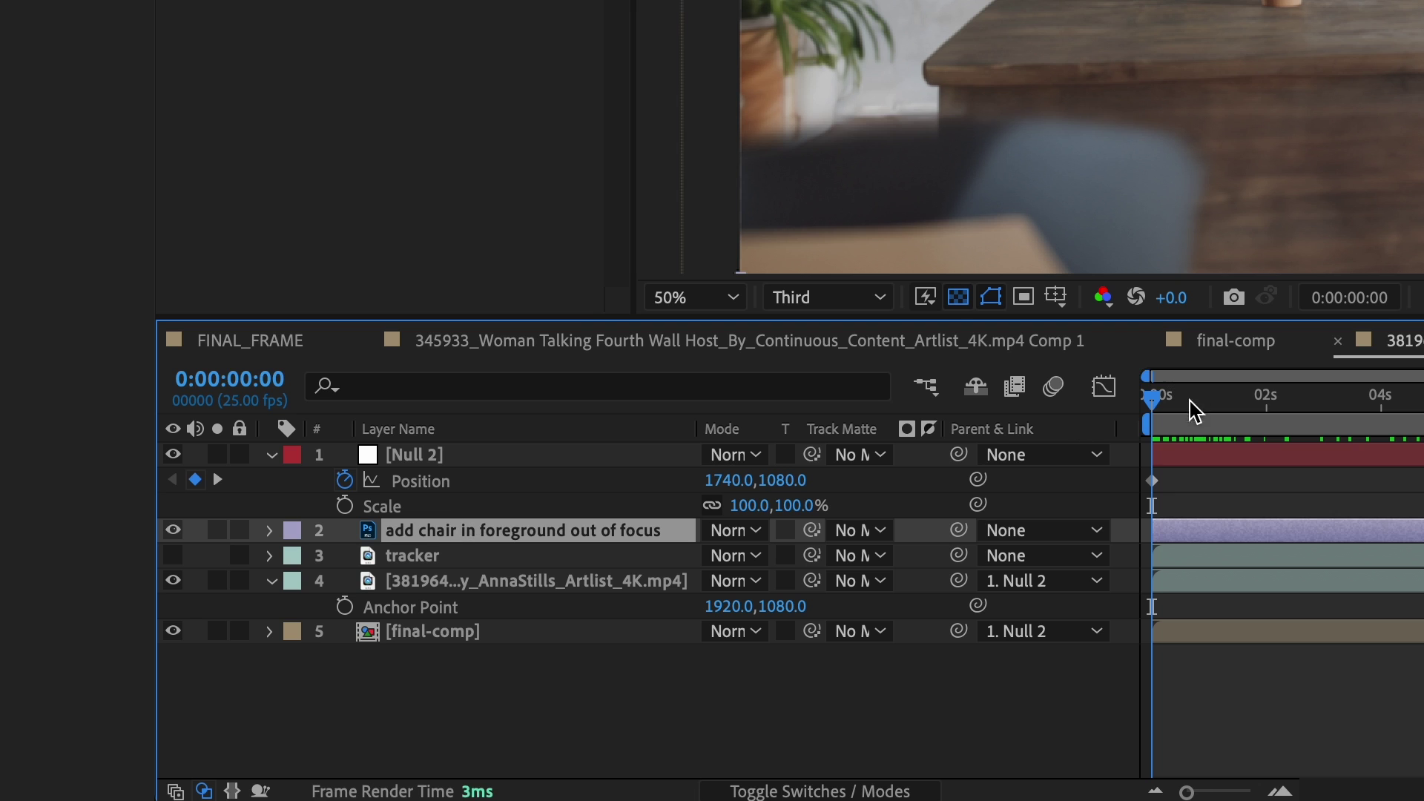
Step: Keyframe the foreground chair's starting Position at X 1310
left_click_drag(1189, 401, 1152, 404)
key("p")
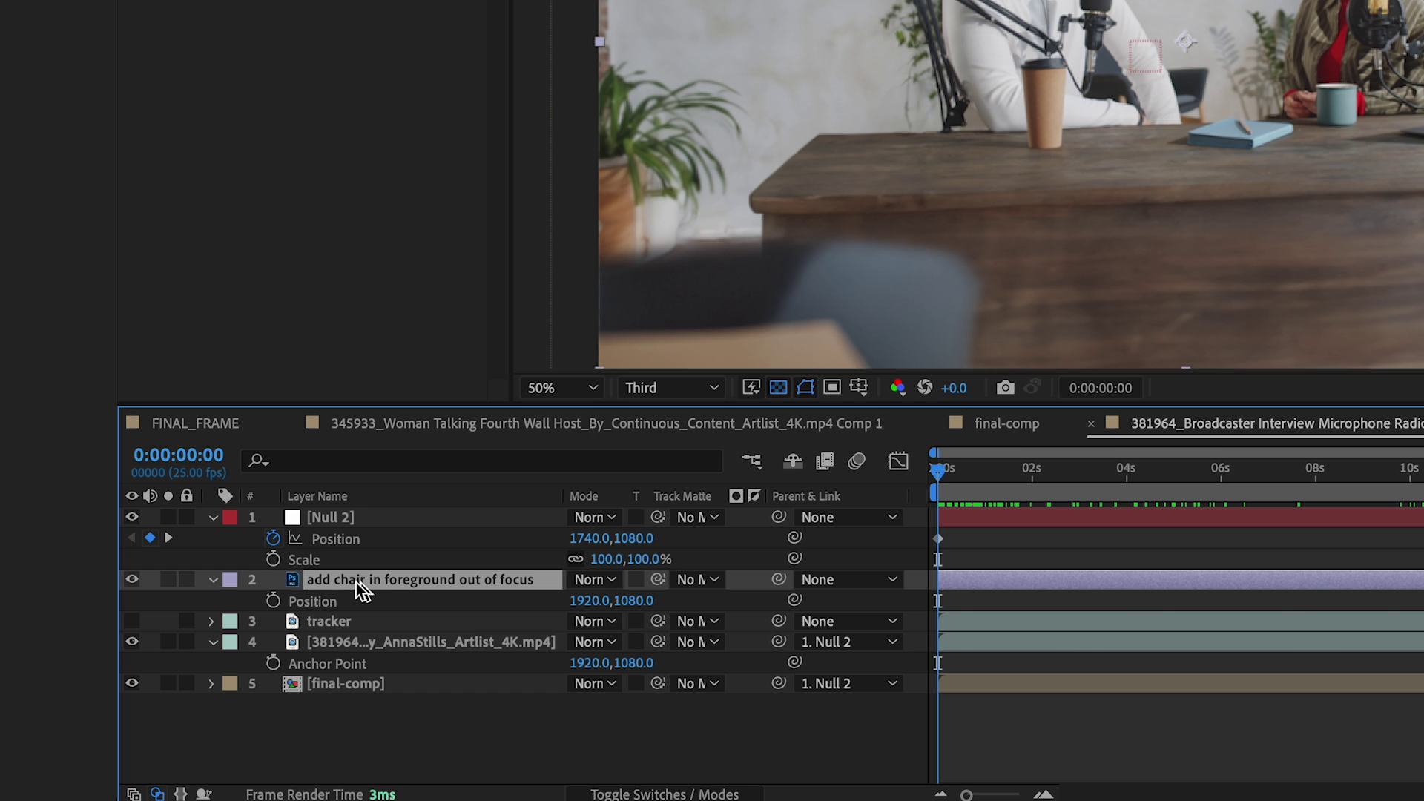
left_click(273, 602)
mouse_move(1022, 473)
left_mouse_down()
mouse_move(1017, 489)
mouse_move(906, 496)
left_mouse_up()
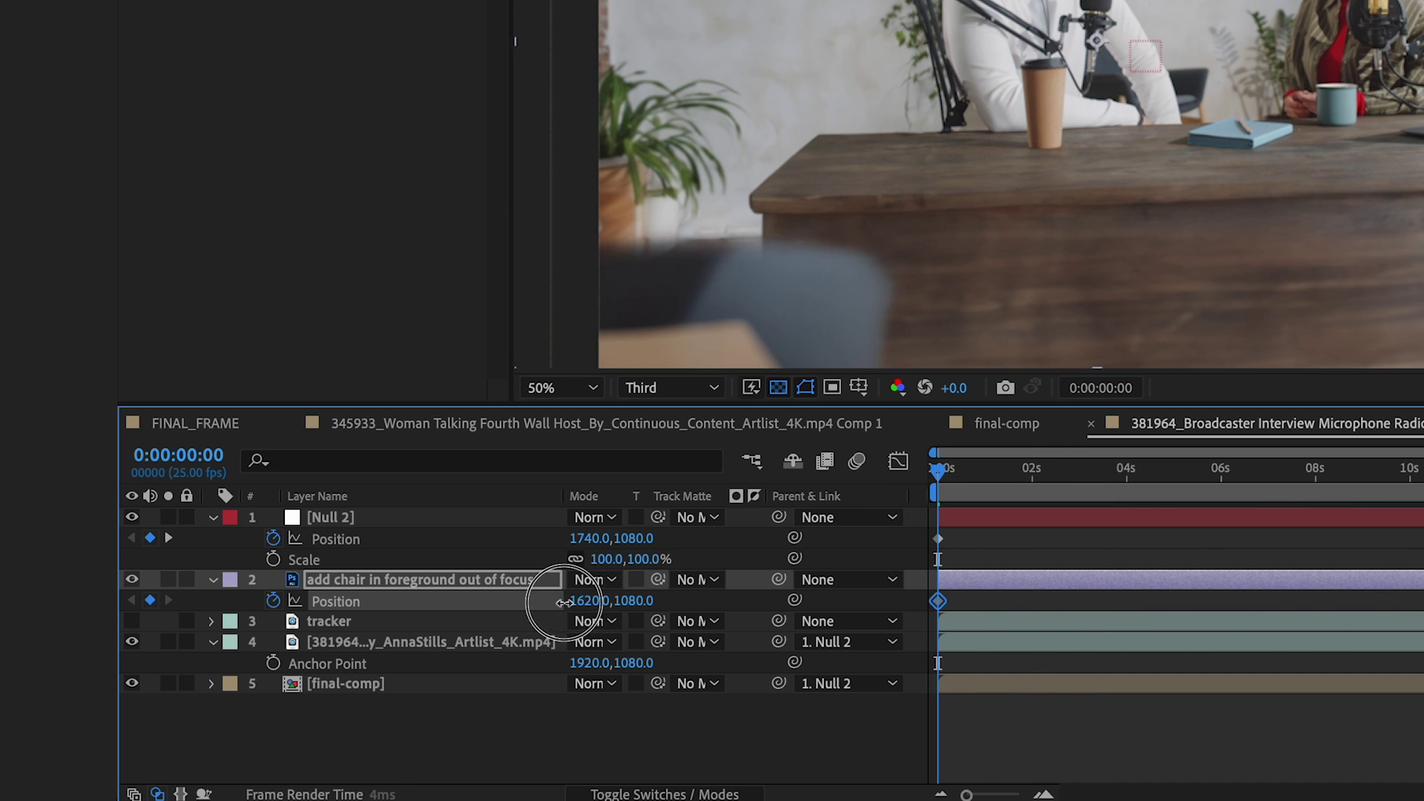
left_click_drag(604, 602, 528, 586)
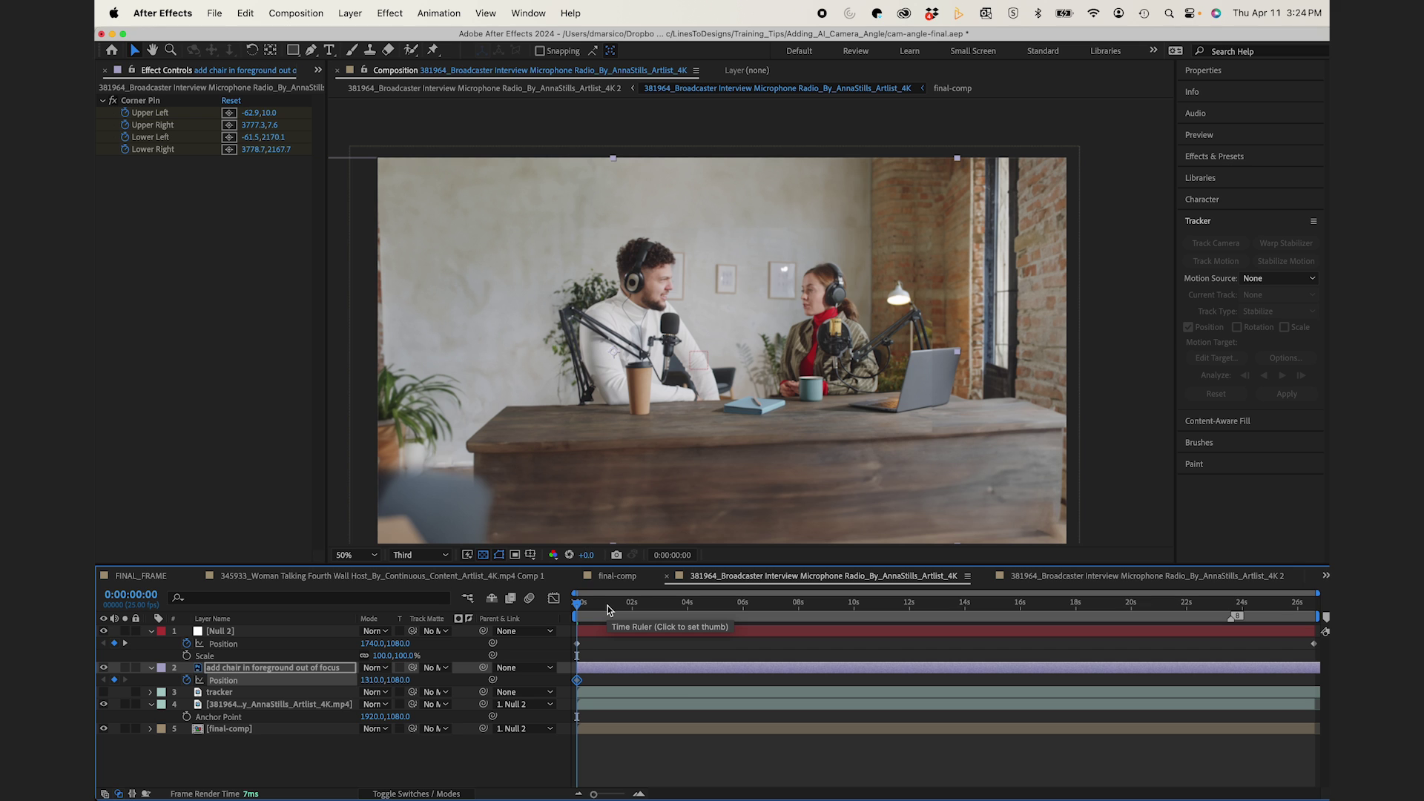
Step: Set the chair's end Position to X 1636 and play back the parallax move
left_click_drag(606, 609, 1314, 604)
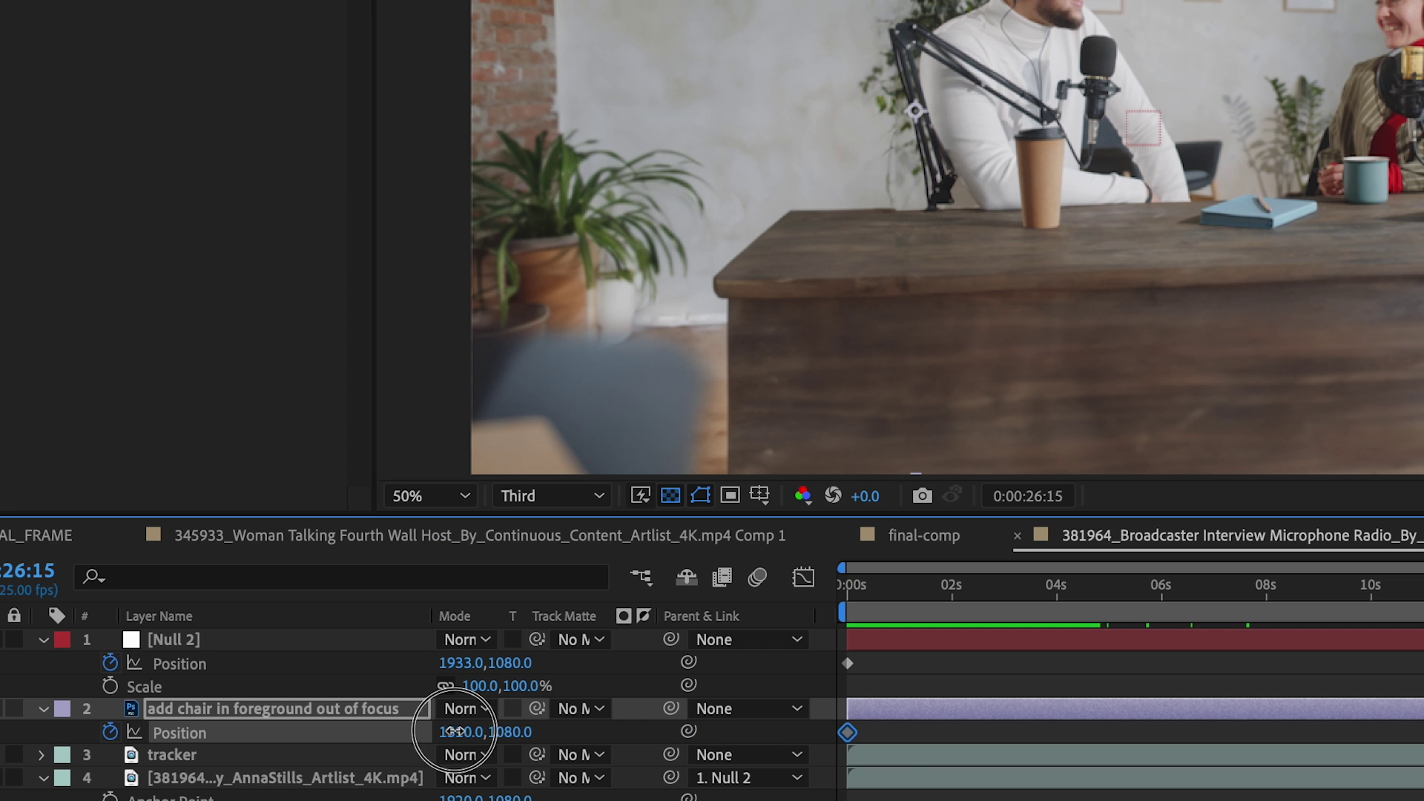
left_click_drag(455, 731, 875, 714)
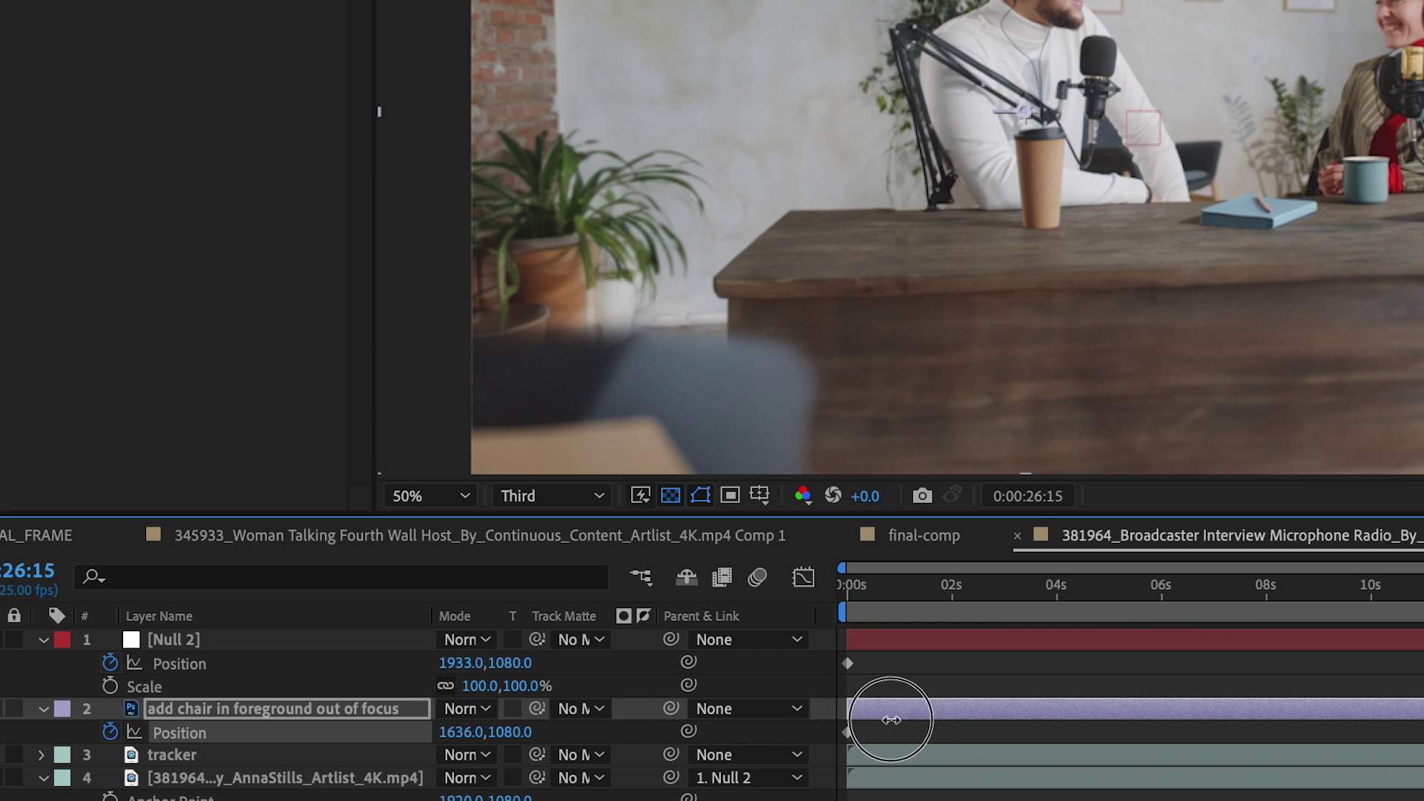
left_click_drag(906, 604, 817, 602)
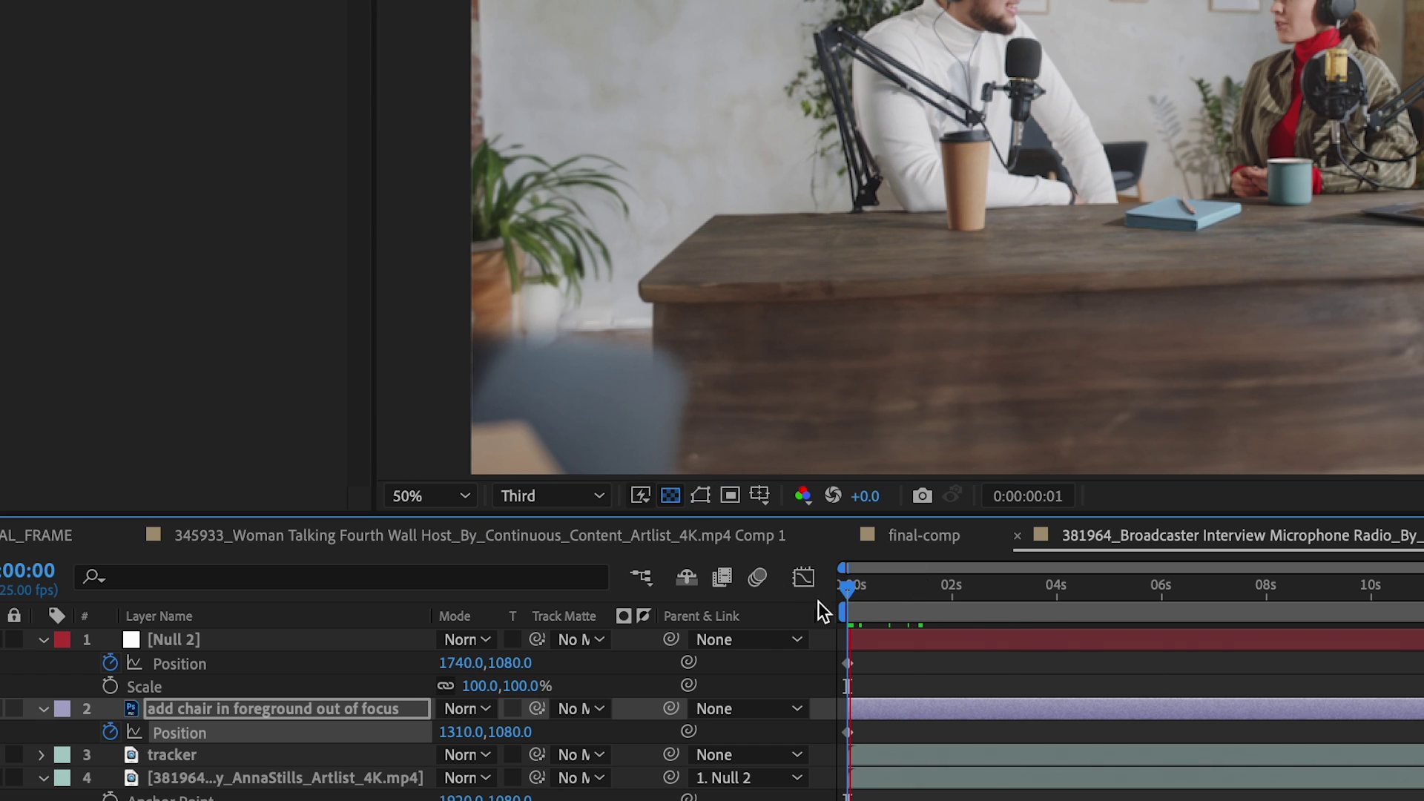